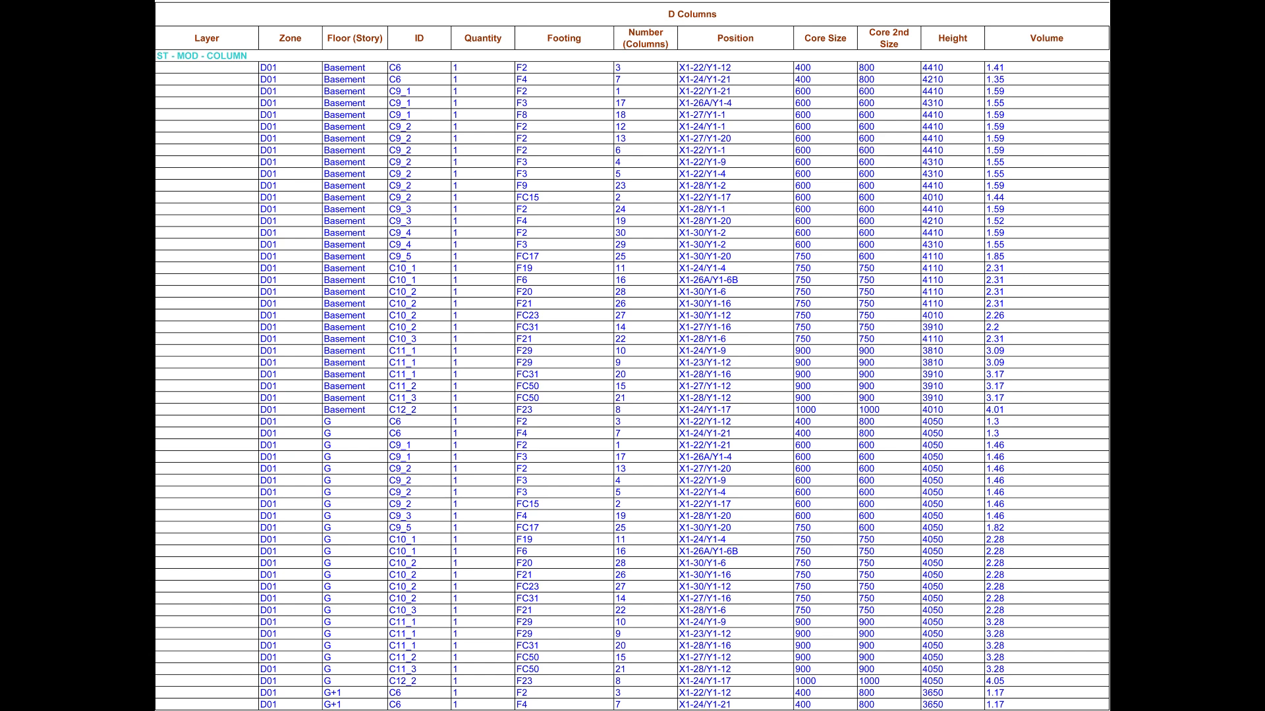
pyautogui.scroll(-15, 633, 356)
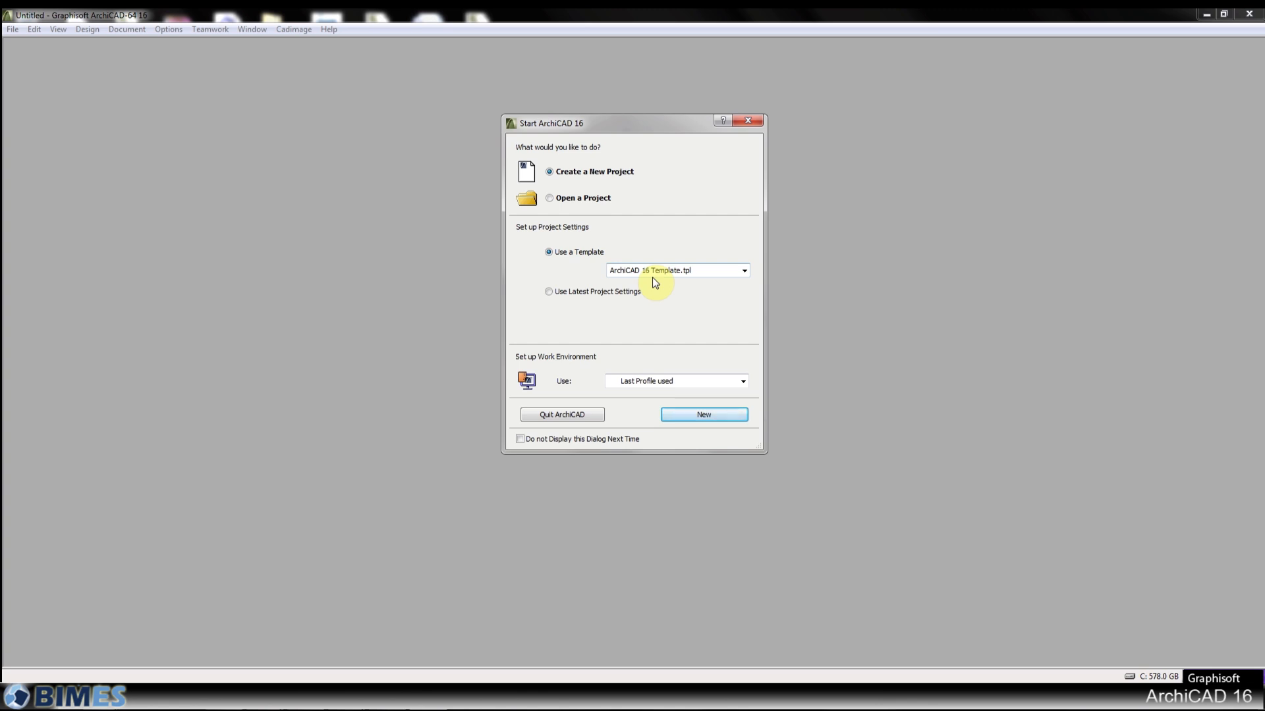
# Choose ArchiCAD 16 Template.tpl as the template for a new project
pyautogui.click(722, 275)
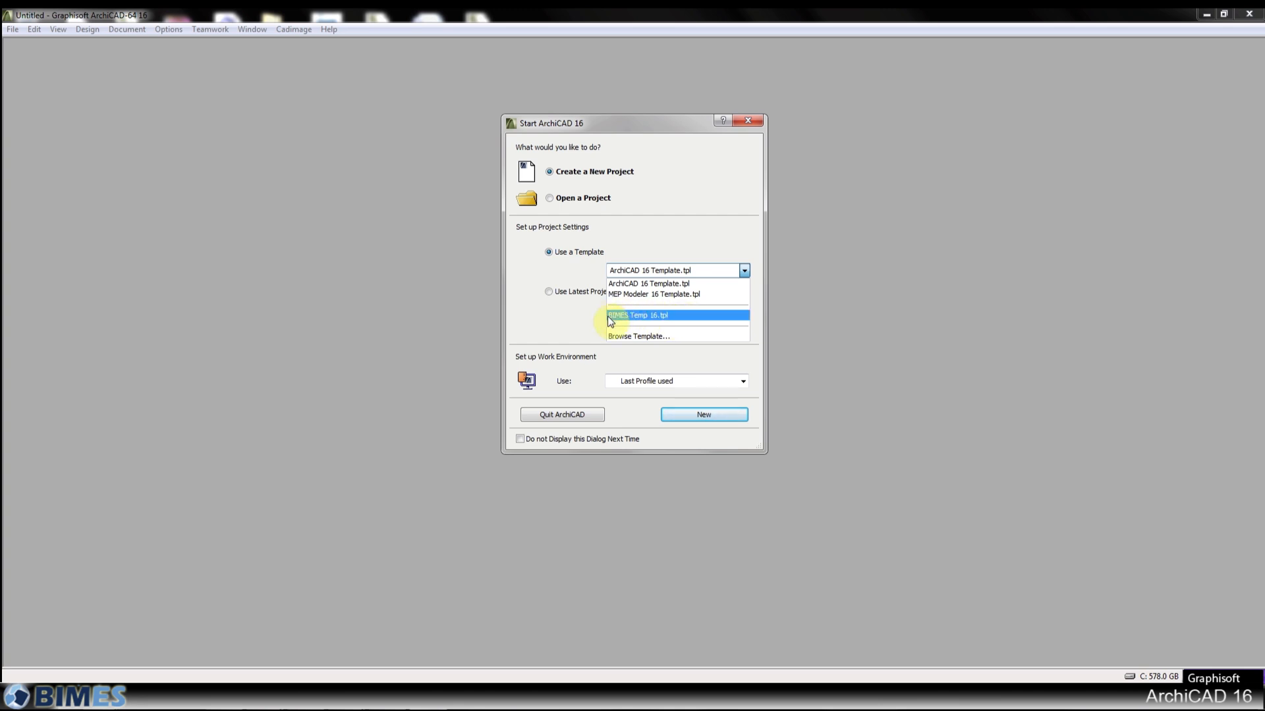
pyautogui.click(708, 284)
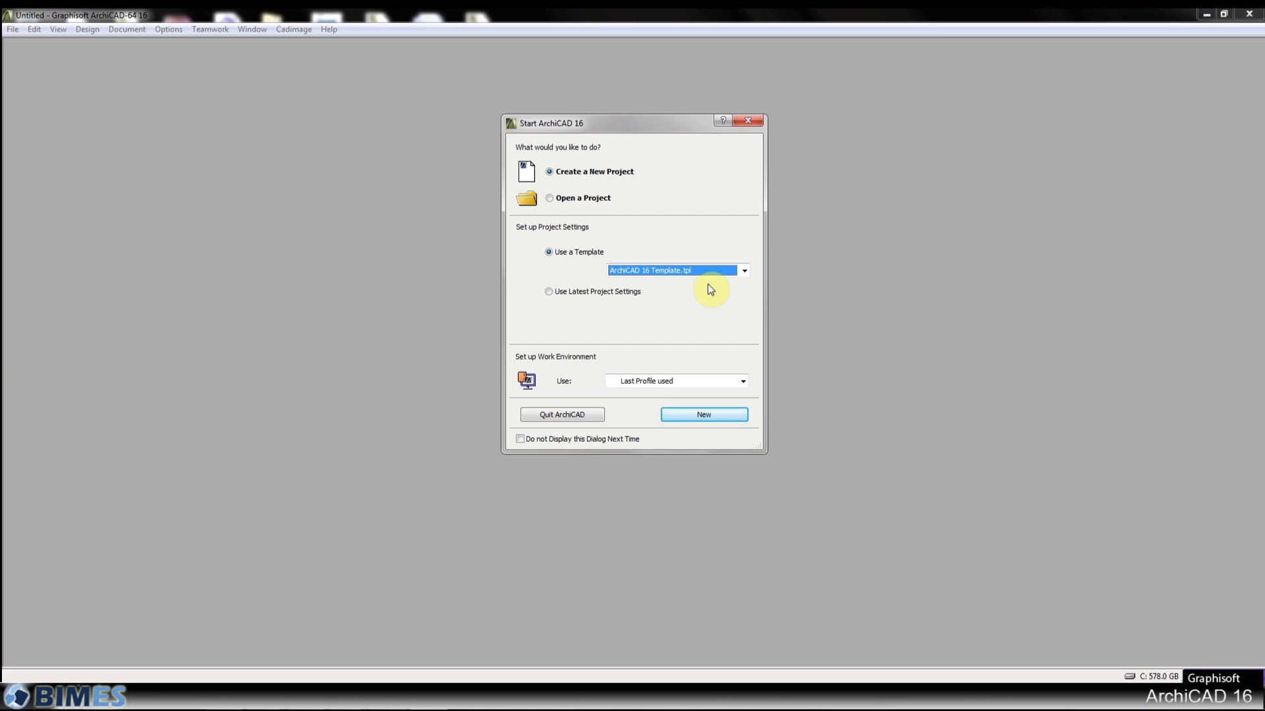
# Examine the options for opening an existing solo, teamwork or recent project, including the list of recent projects
pyautogui.click(595, 201)
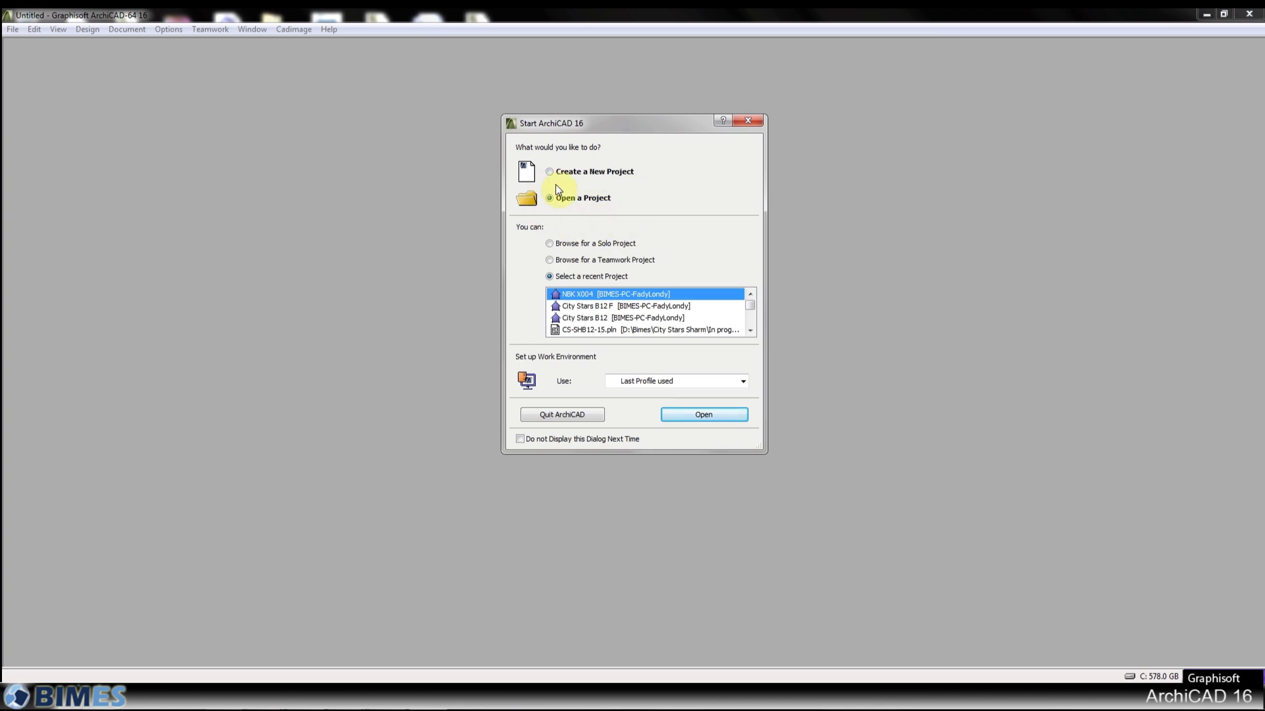
pyautogui.click(578, 247)
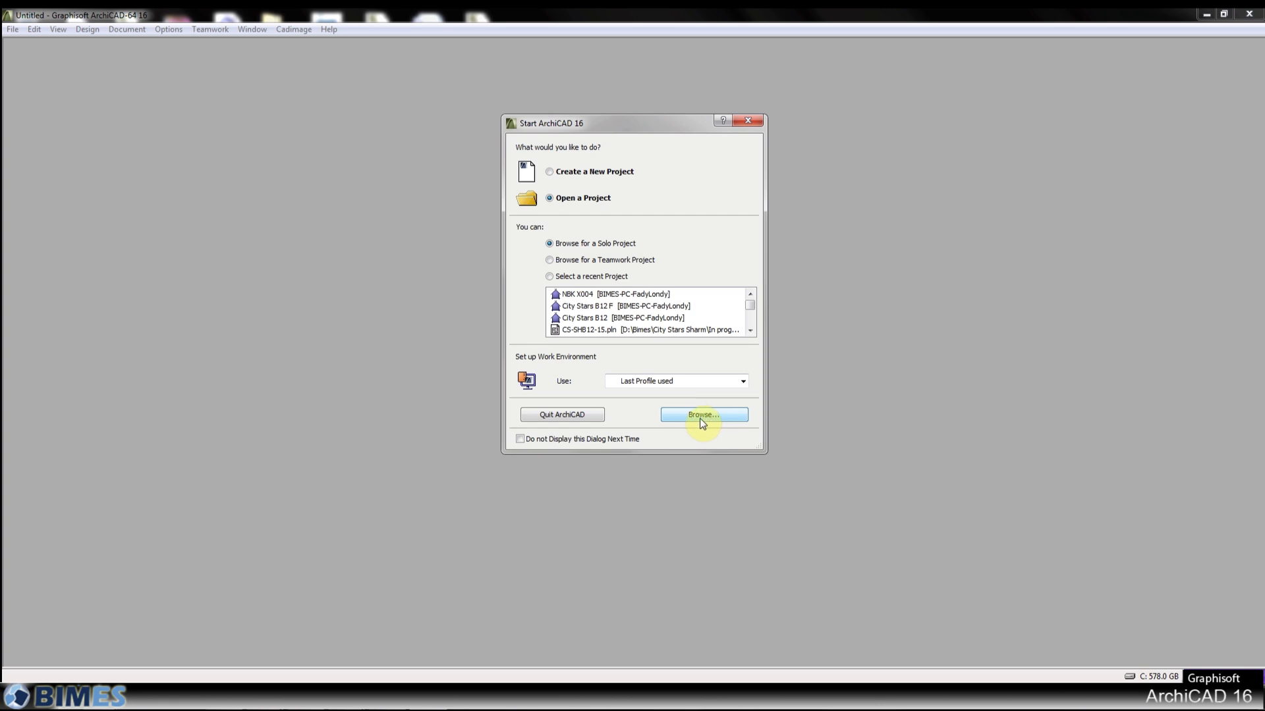
pyautogui.click(624, 262)
pyautogui.click(612, 278)
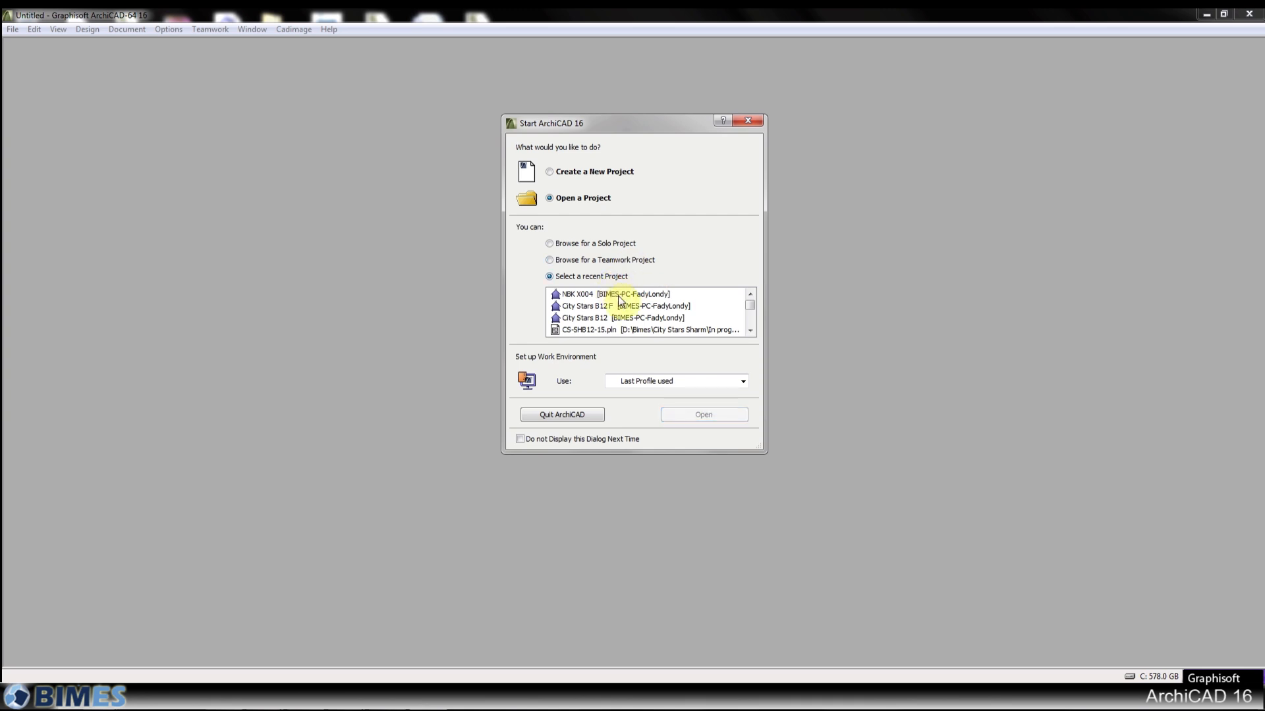
pyautogui.click(622, 297)
pyautogui.scroll(-1, 675, 310)
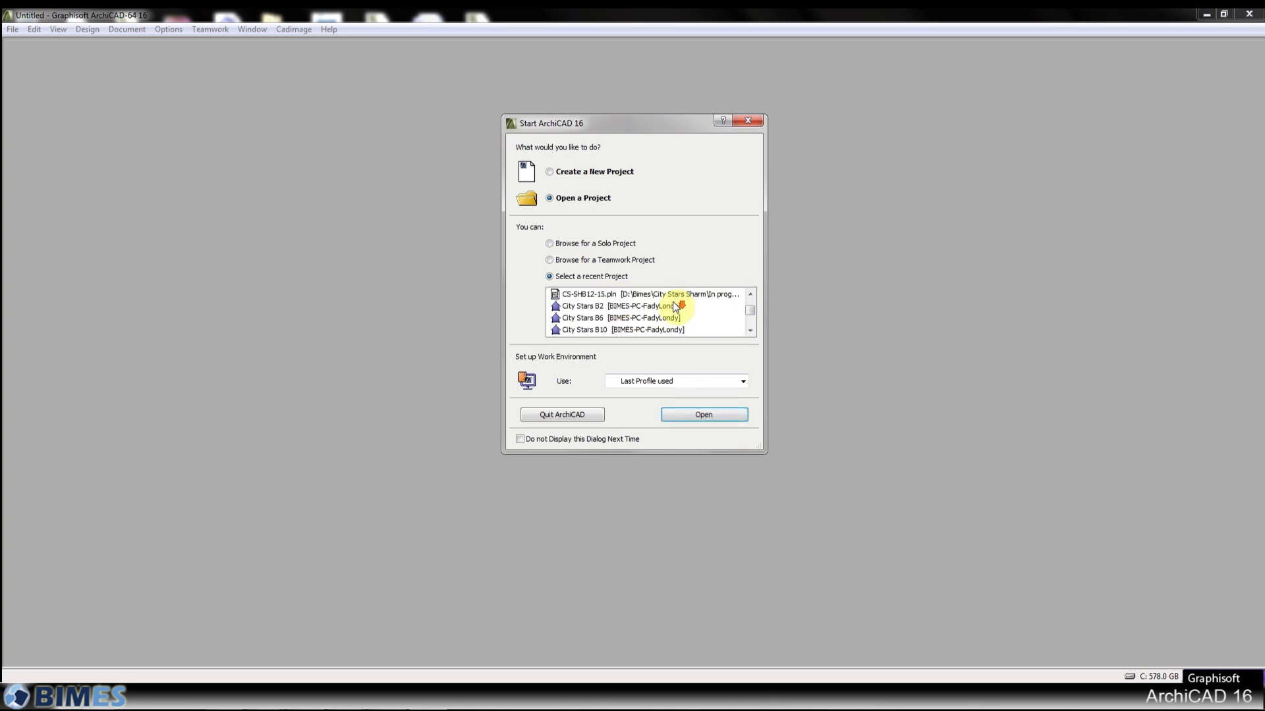
pyautogui.scroll(-1, 644, 321)
pyautogui.scroll(-1, 644, 304)
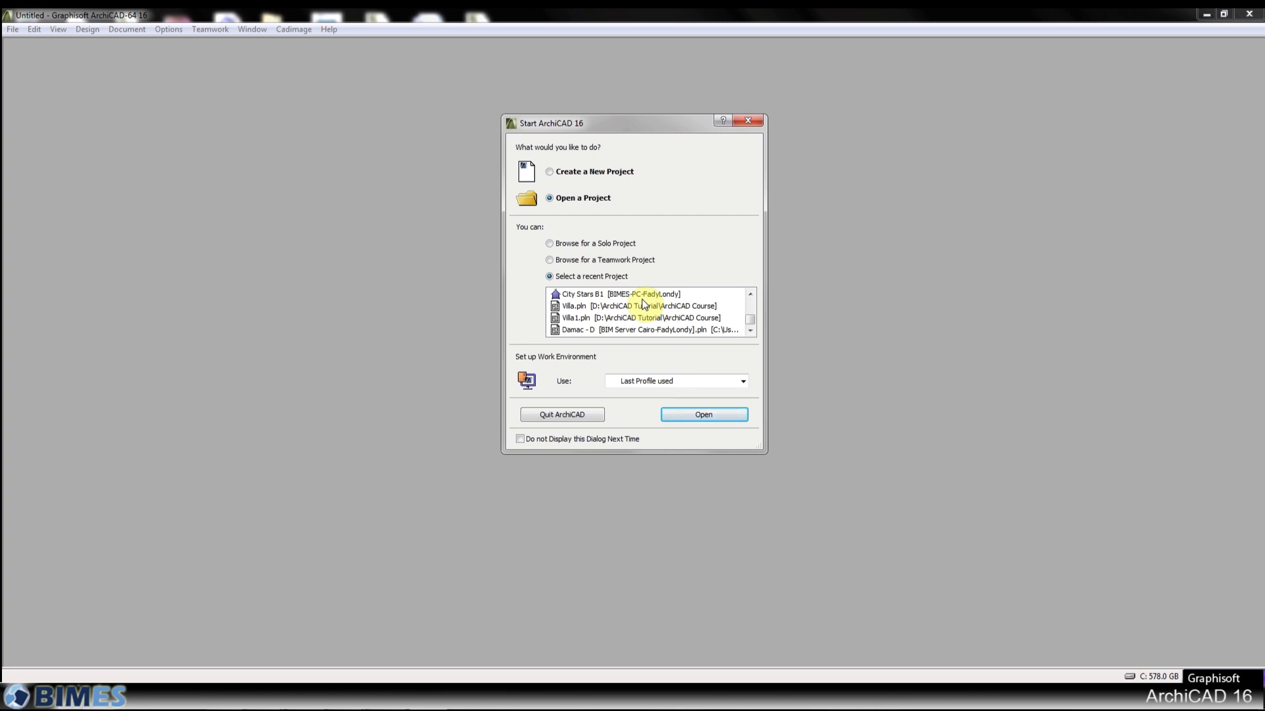
pyautogui.scroll(3, 644, 304)
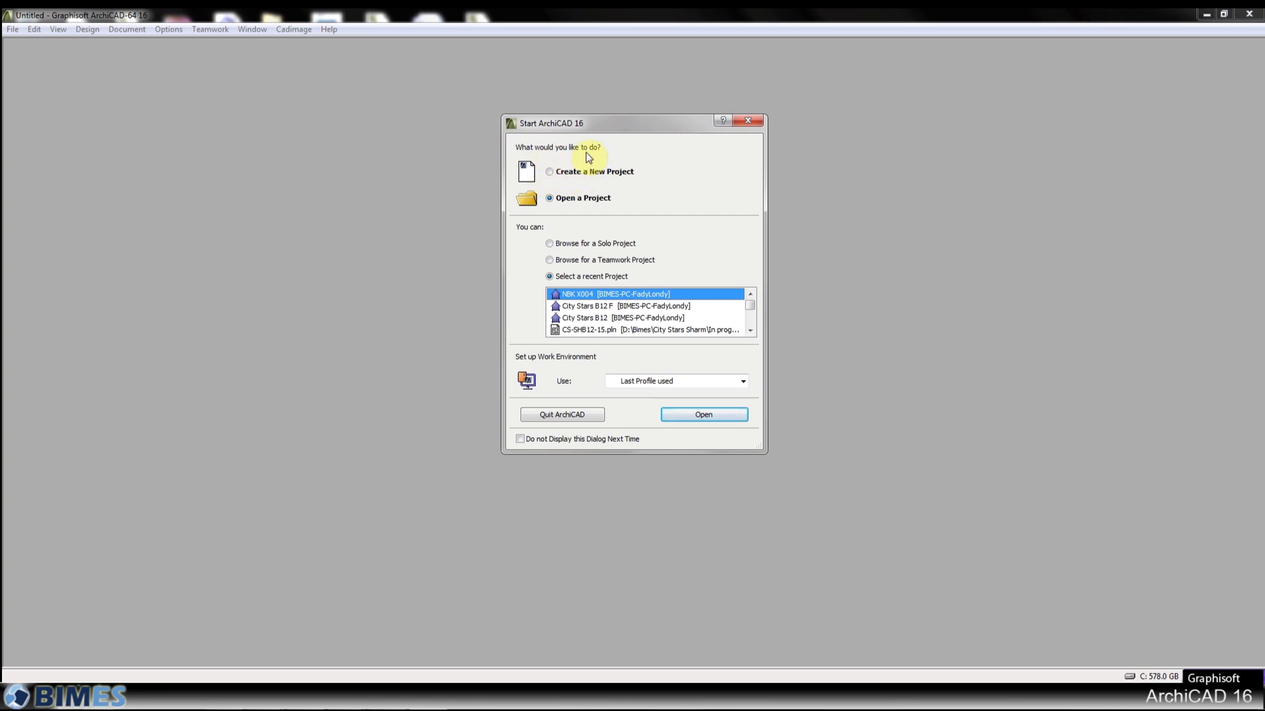
# Create a new project based on the ArchiCAD 16 Template
pyautogui.click(564, 174)
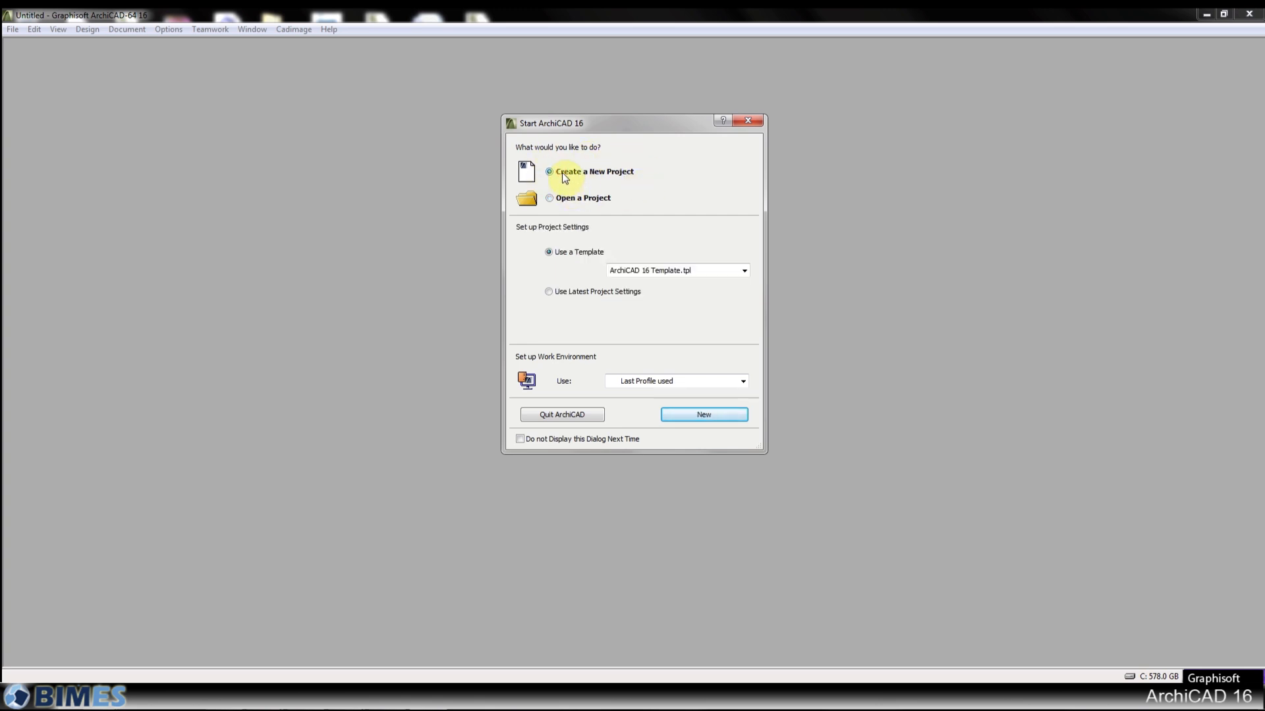
pyautogui.click(713, 418)
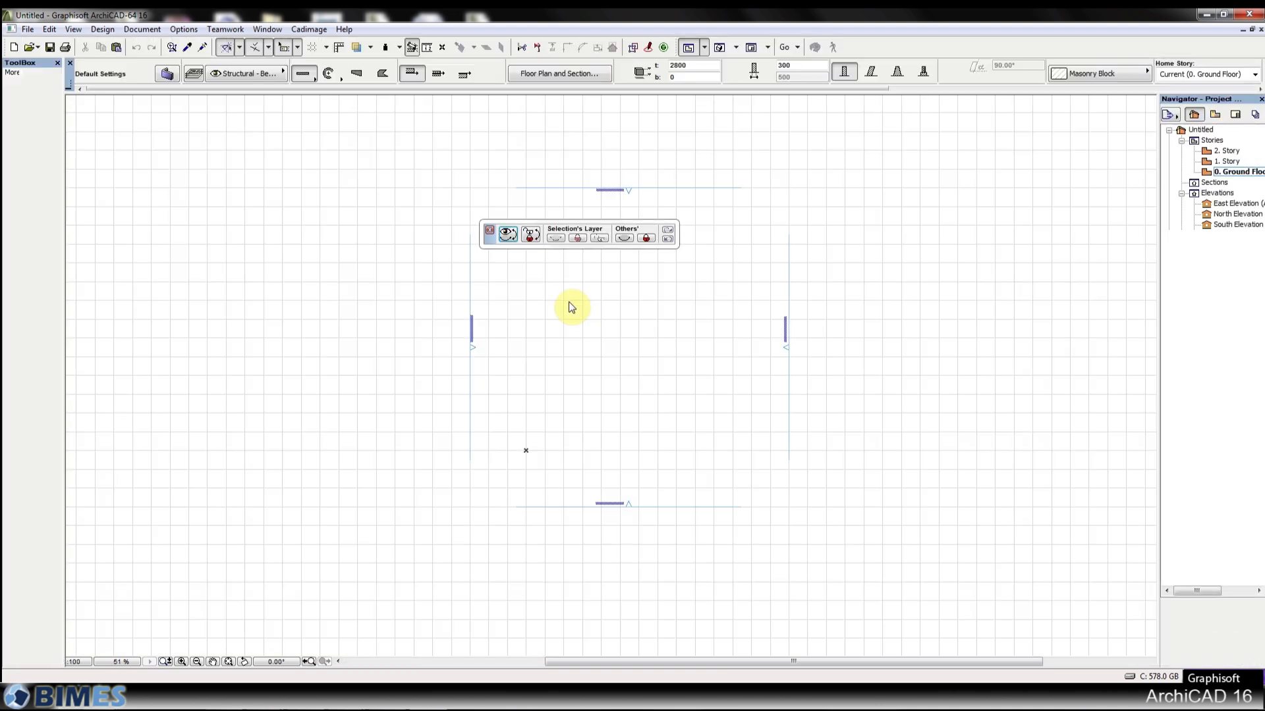
# Close the floating Quick Layers palette and dock the Info Box vertically between the Toolbox and the drawing area
pyautogui.click(490, 230)
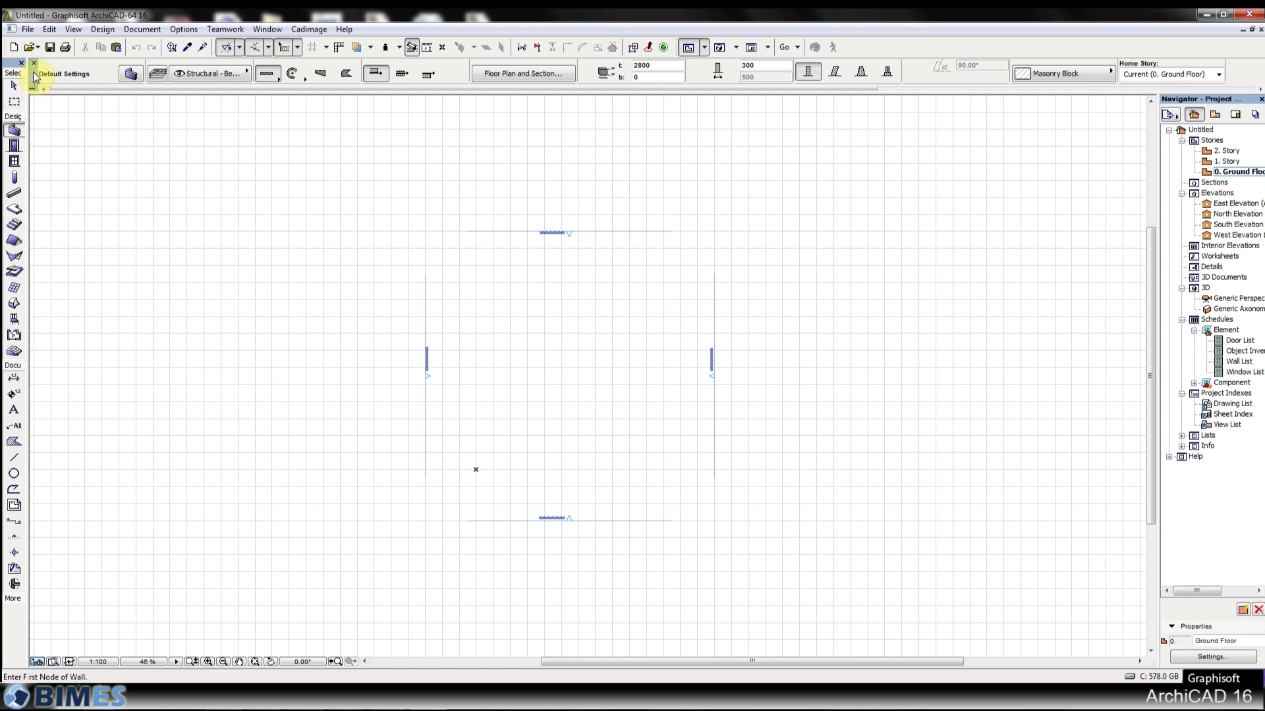
pyautogui.moveTo(33, 72); pyautogui.dragTo(25, 79)
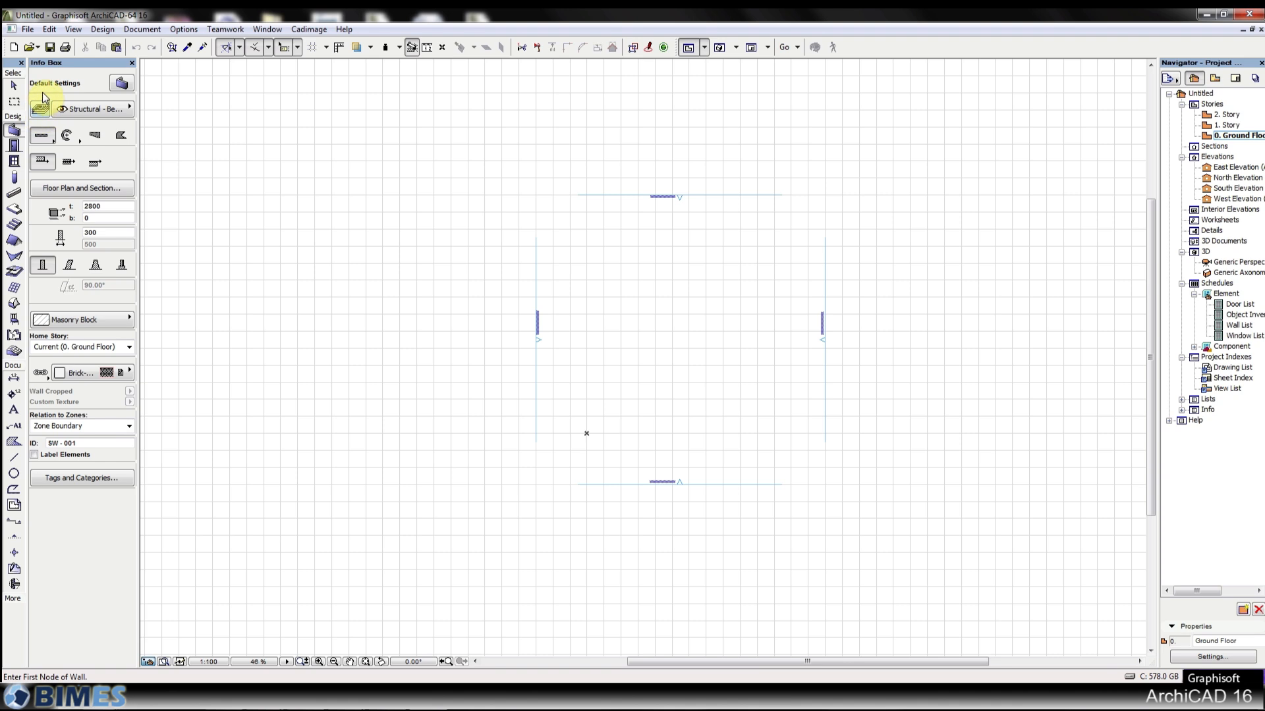
pyautogui.moveTo(60, 64); pyautogui.dragTo(64, 69)
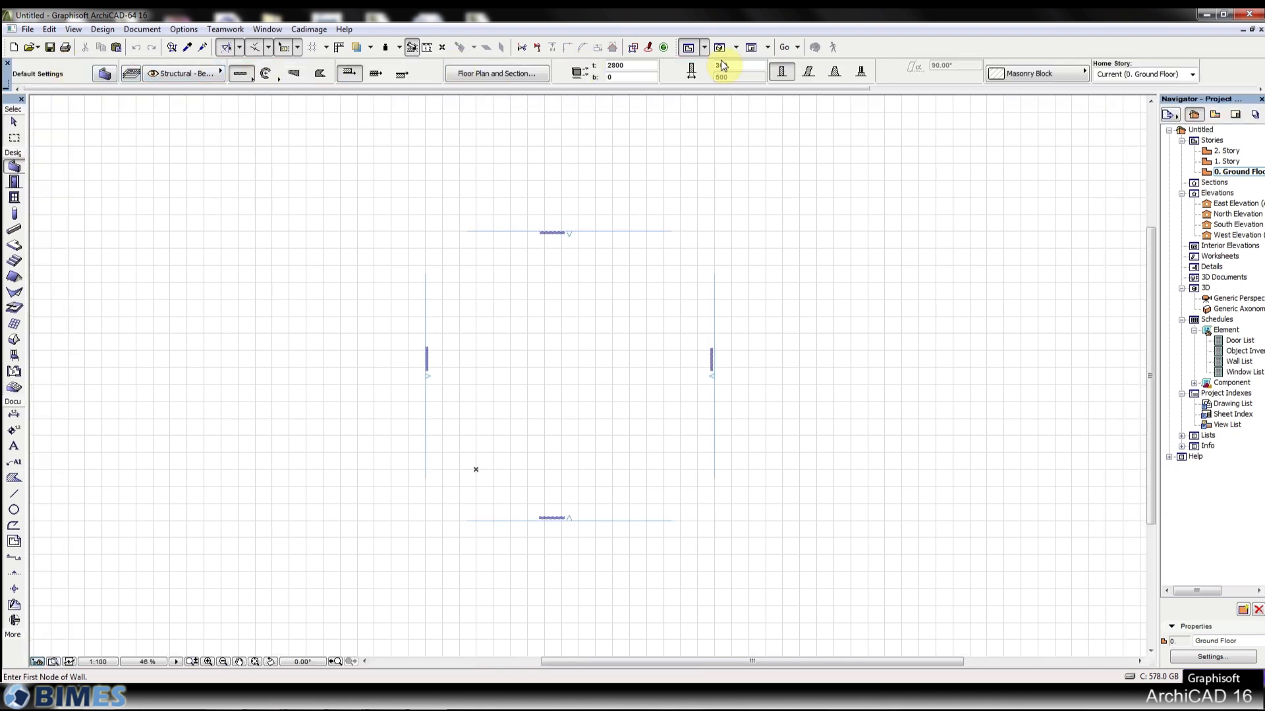
pyautogui.scroll(-4, 833, 72)
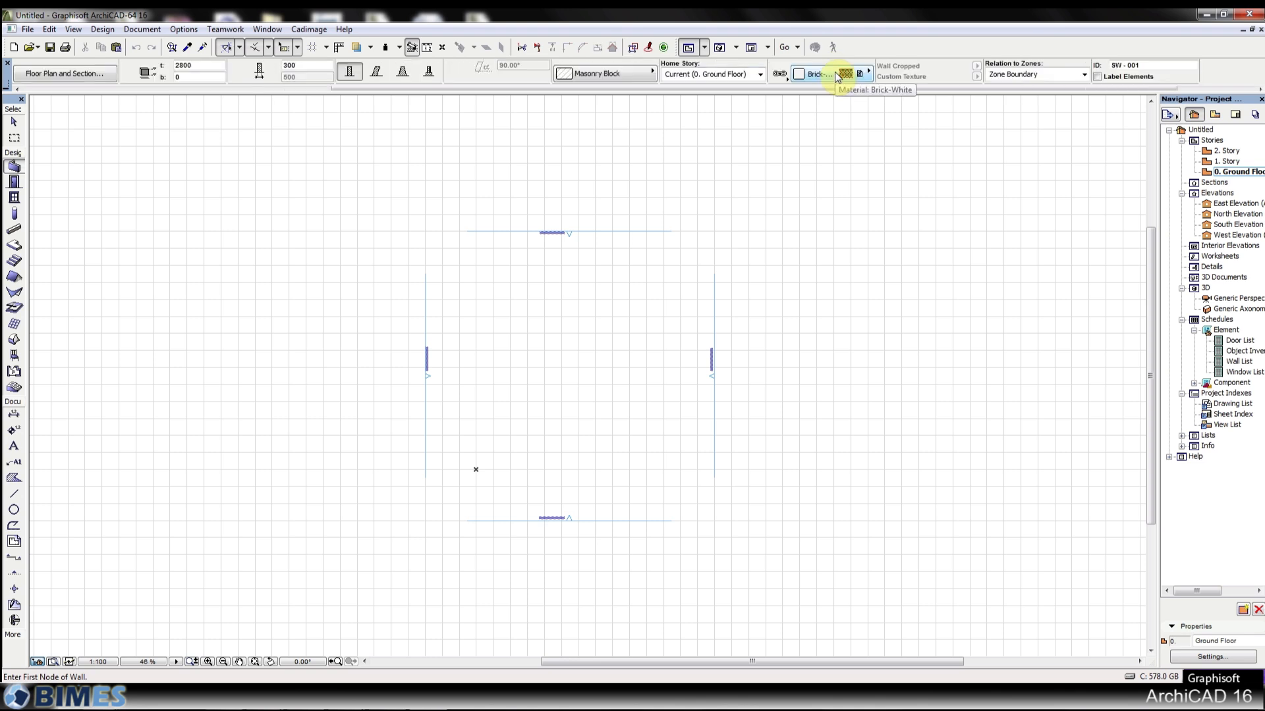
pyautogui.scroll(-1, 838, 76)
pyautogui.scroll(1, 838, 75)
pyautogui.scroll(4, 837, 76)
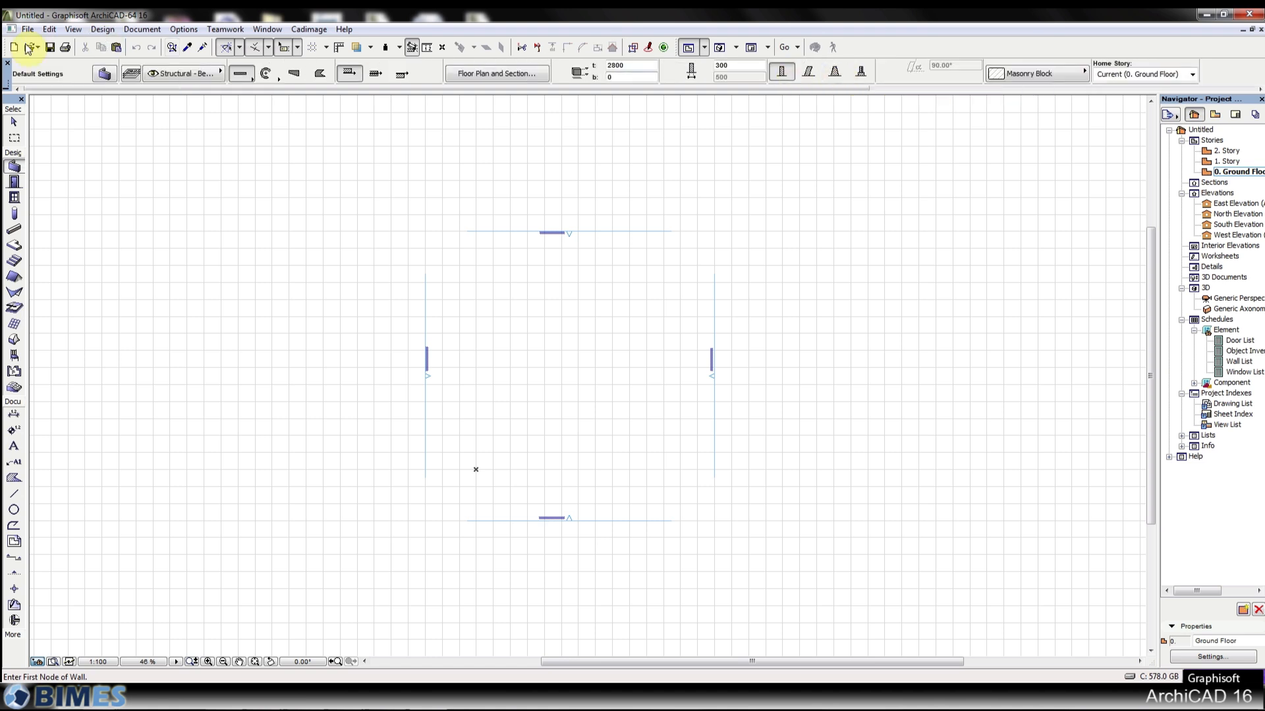
pyautogui.moveTo(9, 74); pyautogui.dragTo(34, 105)
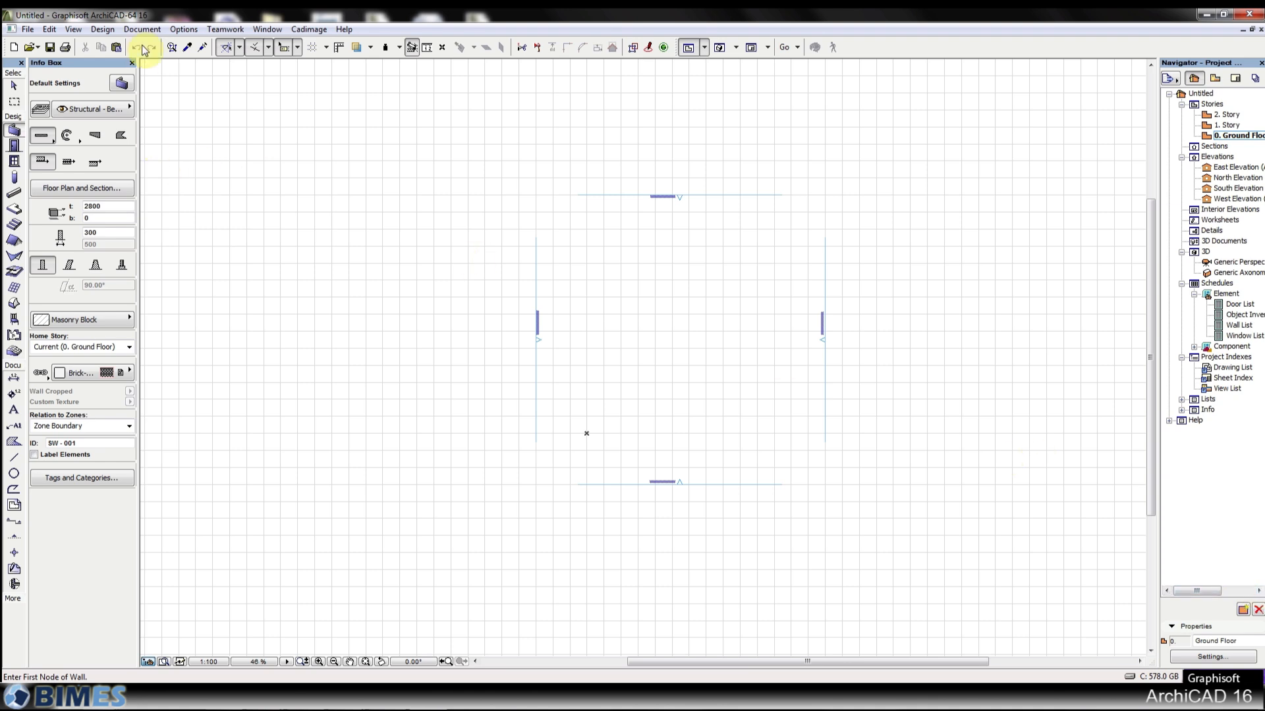
pyautogui.click(1184, 673)
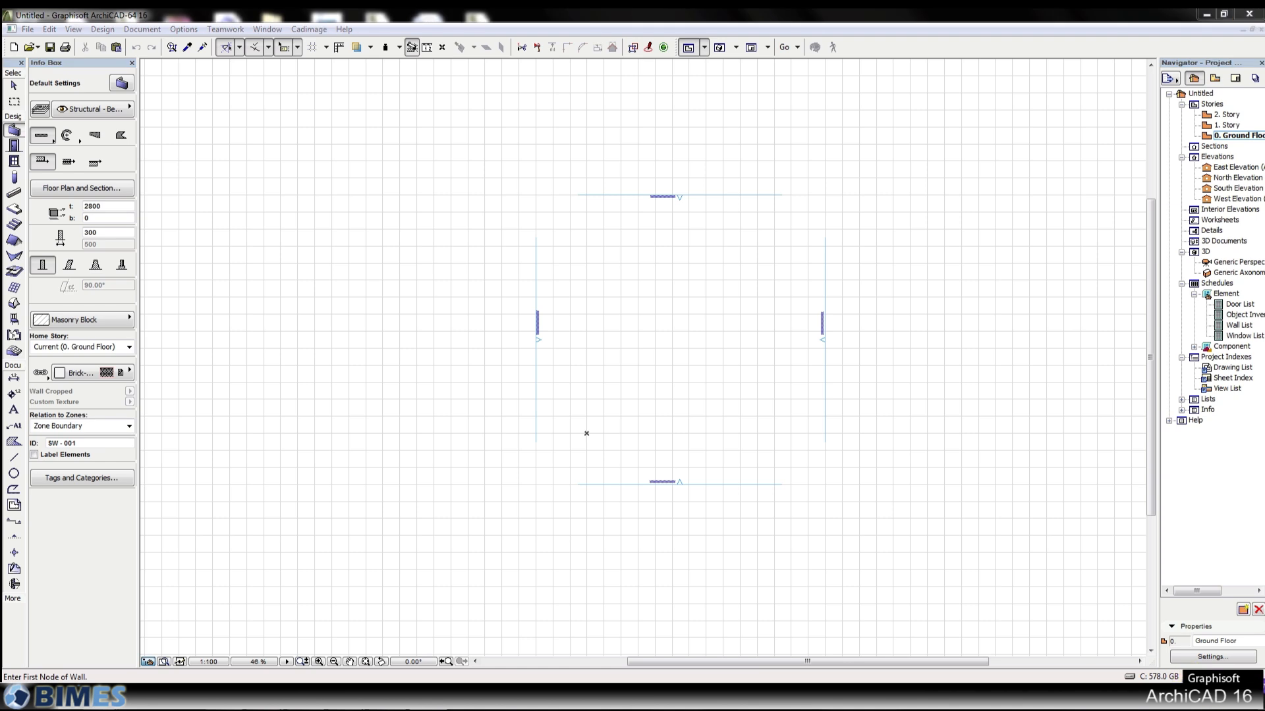
pyautogui.click(280, 30)
pyautogui.click(278, 30)
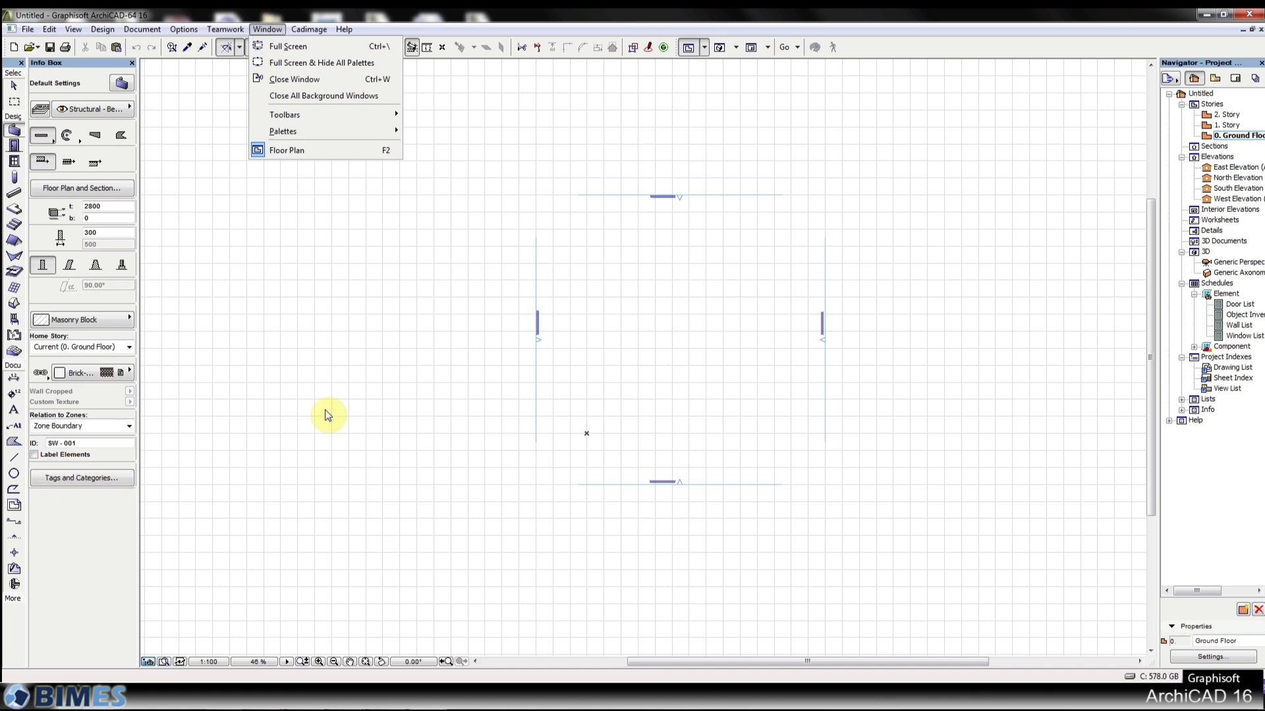
pyautogui.click(339, 389)
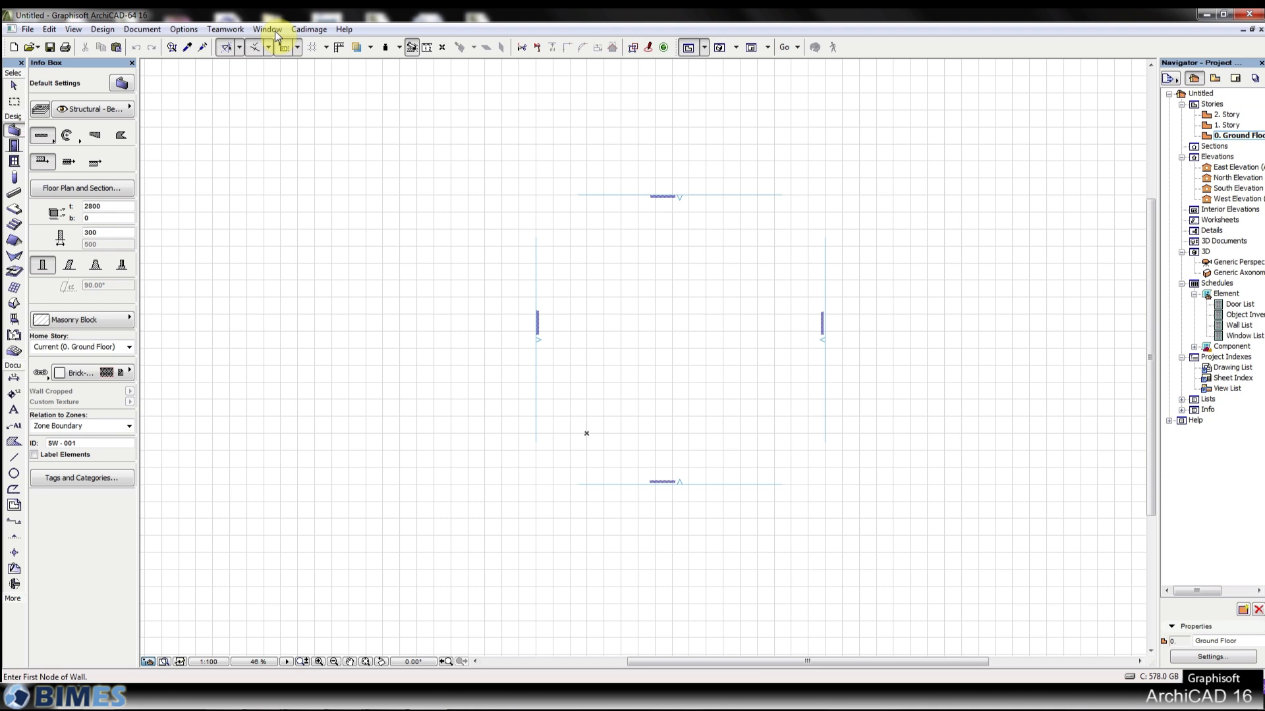
# Show the Coordinates palette and dock it beneath the drawing area
pyautogui.click(275, 30)
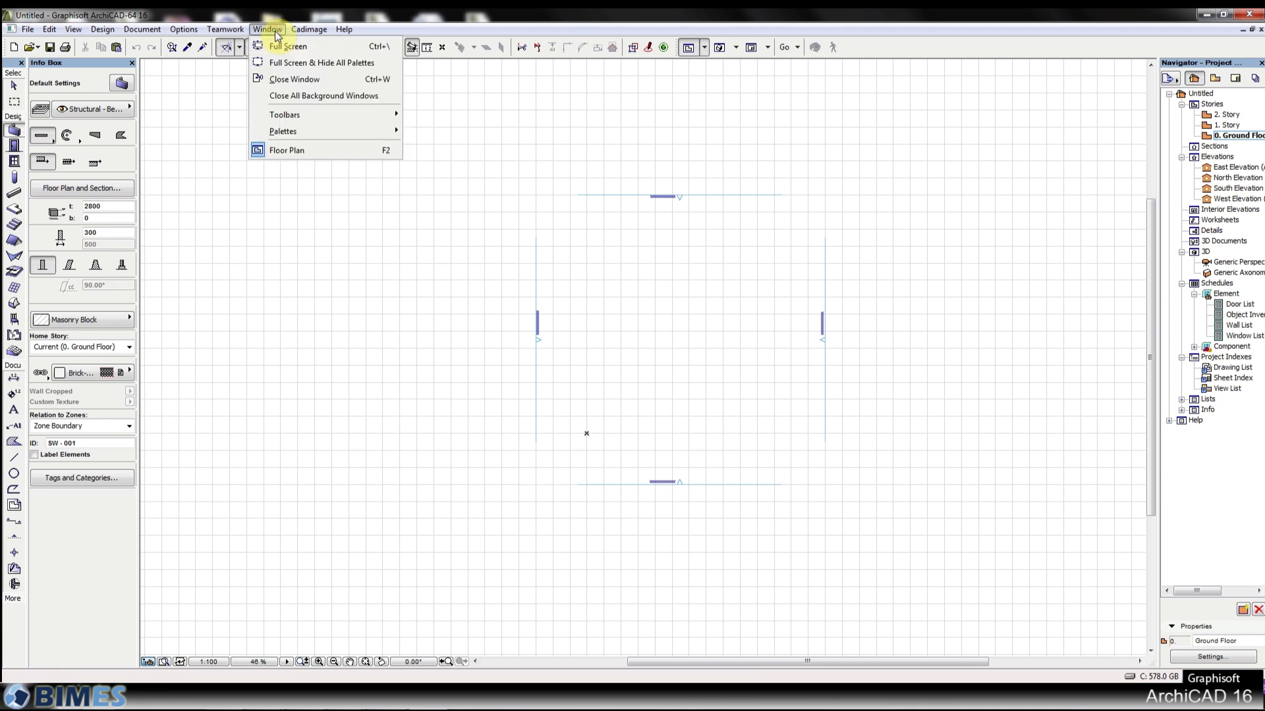
pyautogui.moveTo(312, 135)
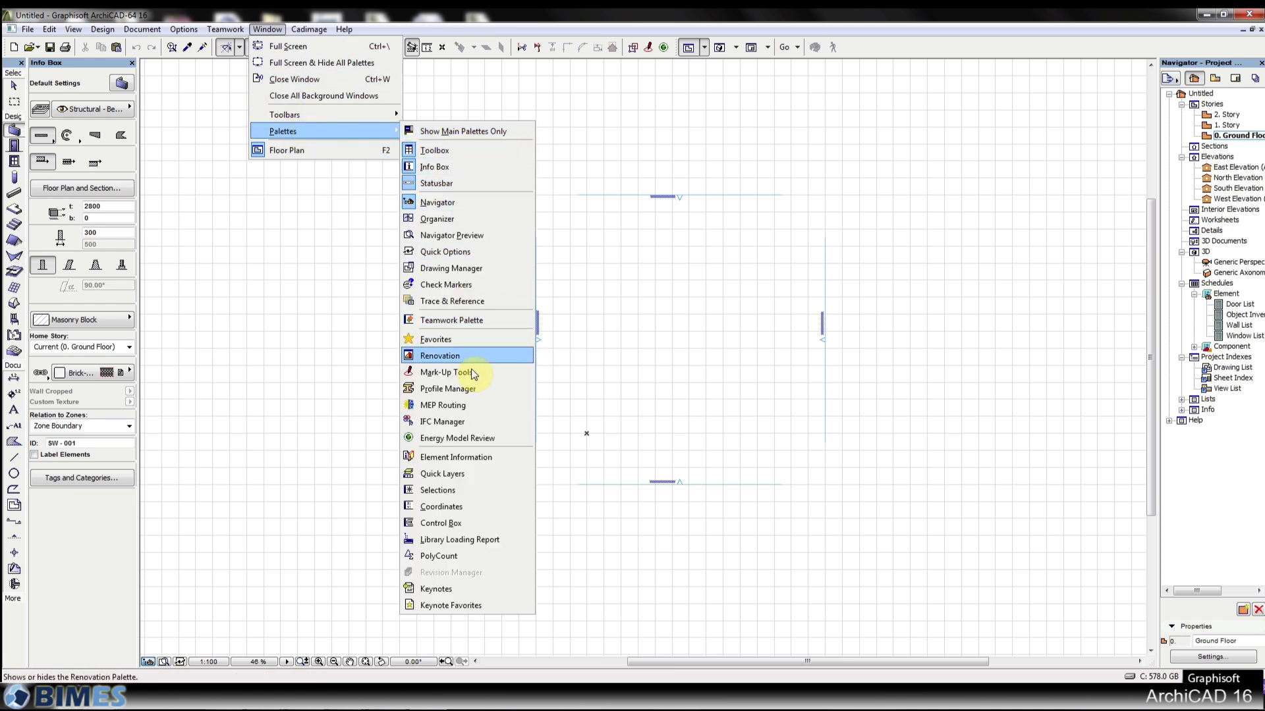
pyautogui.click(468, 509)
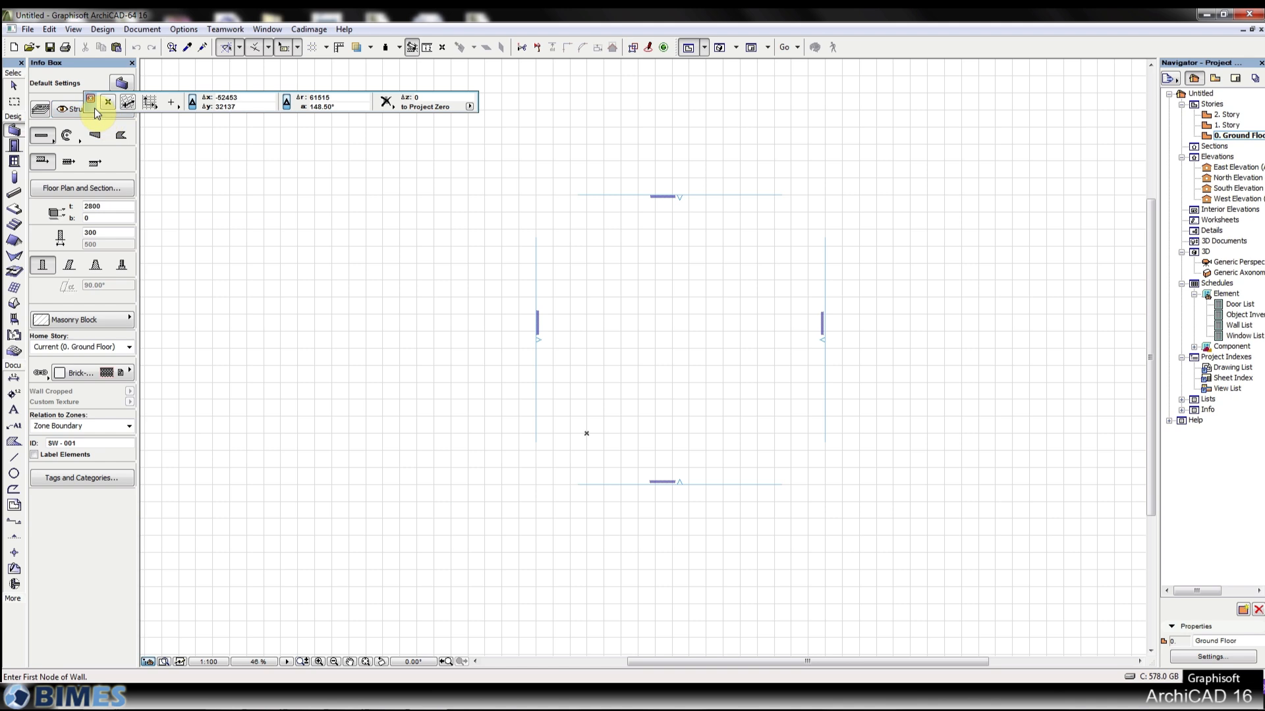
pyautogui.moveTo(90, 108); pyautogui.dragTo(192, 189)
pyautogui.moveTo(239, 237); pyautogui.dragTo(238, 433)
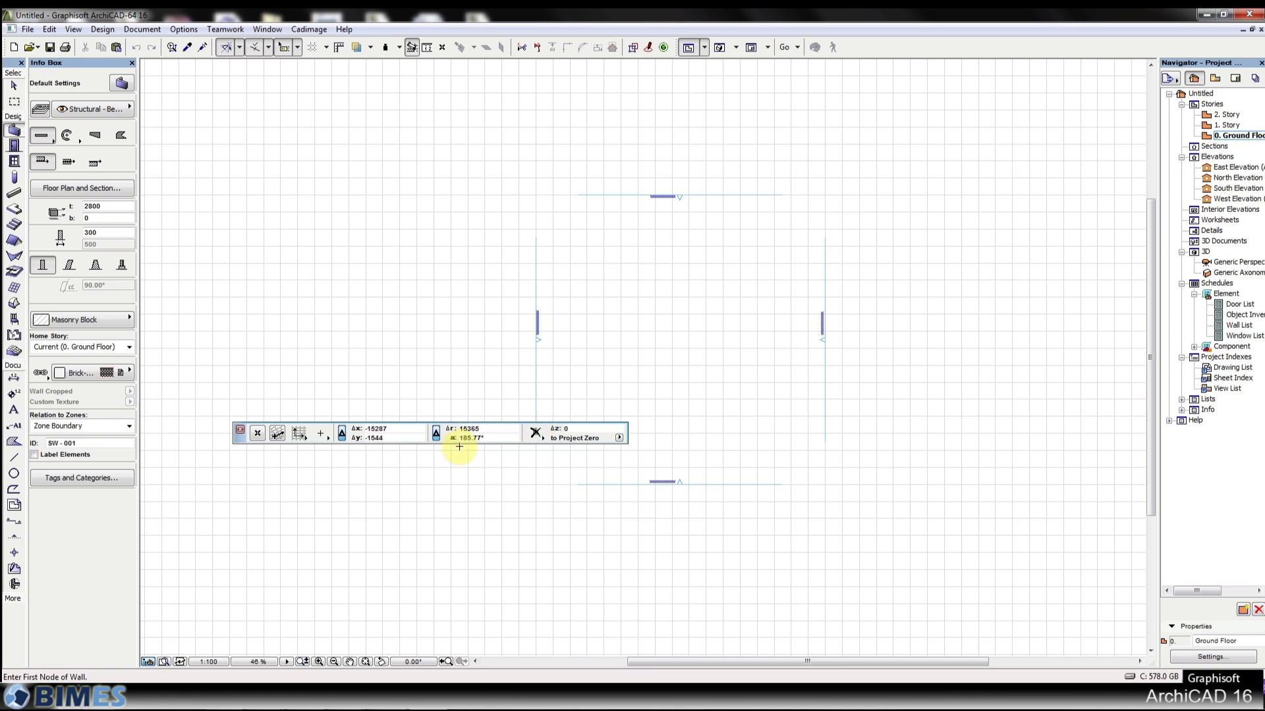
pyautogui.moveTo(229, 442); pyautogui.dragTo(16, 659)
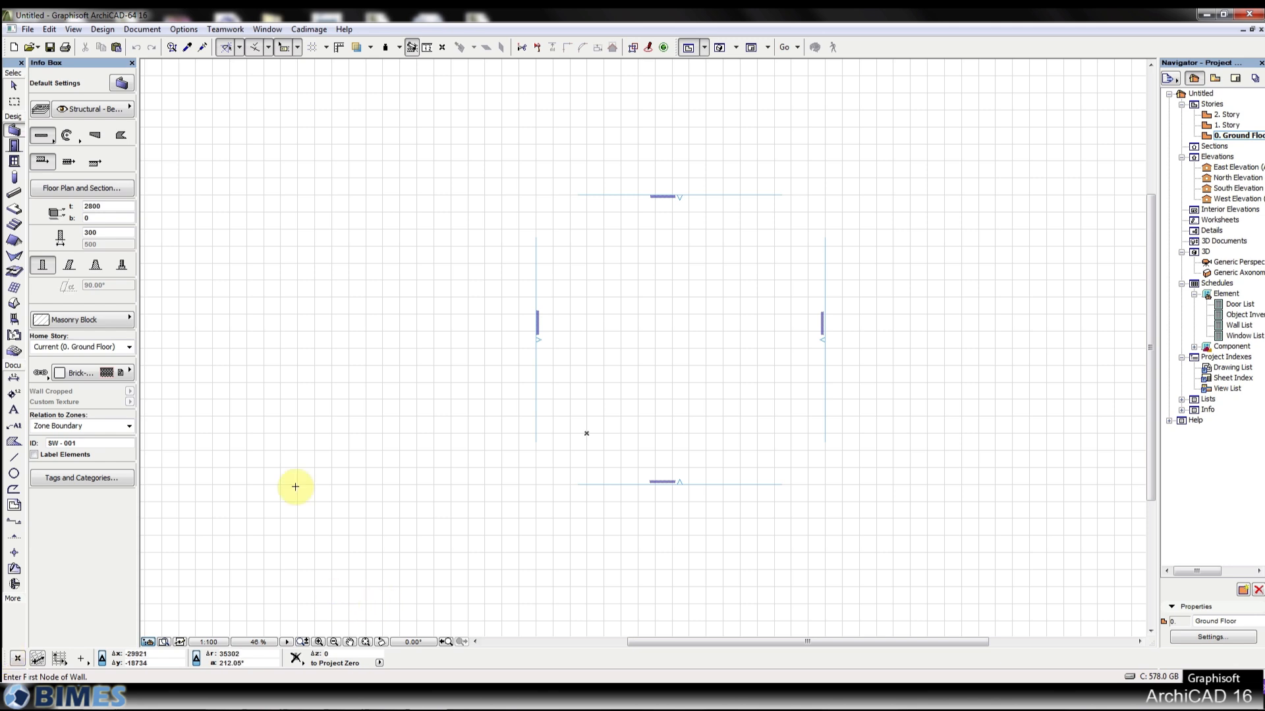
# Show the Control Box palette and dock it beside the Coordinates palette
pyautogui.click(280, 31)
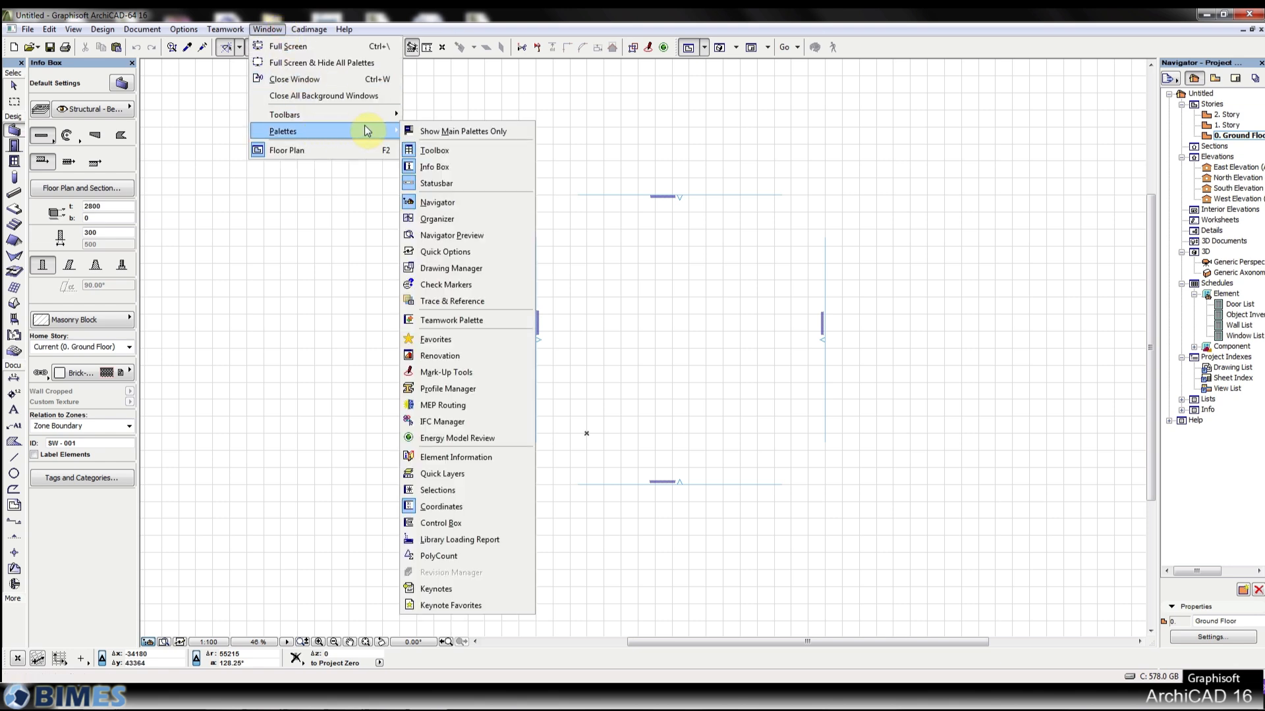
pyautogui.click(484, 523)
pyautogui.moveTo(98, 125); pyautogui.dragTo(388, 662)
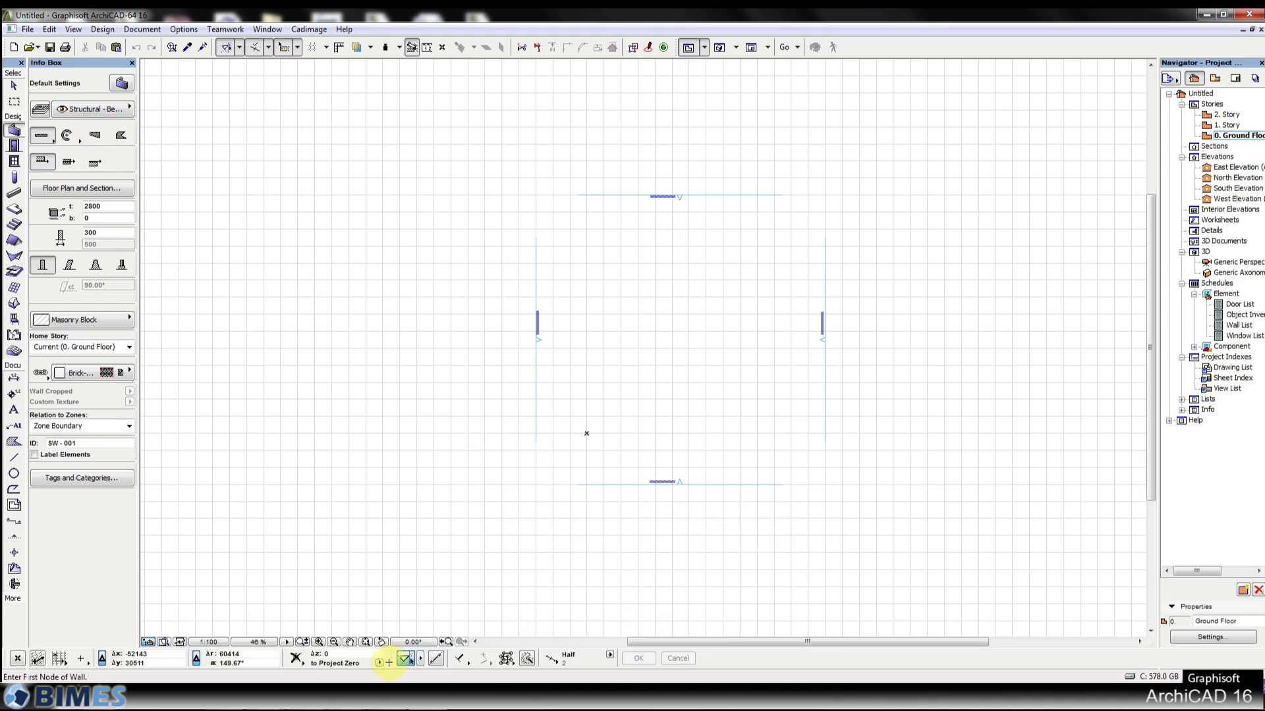
# Show the Trace & Reference palette and dock it below the Info Box
pyautogui.click(274, 35)
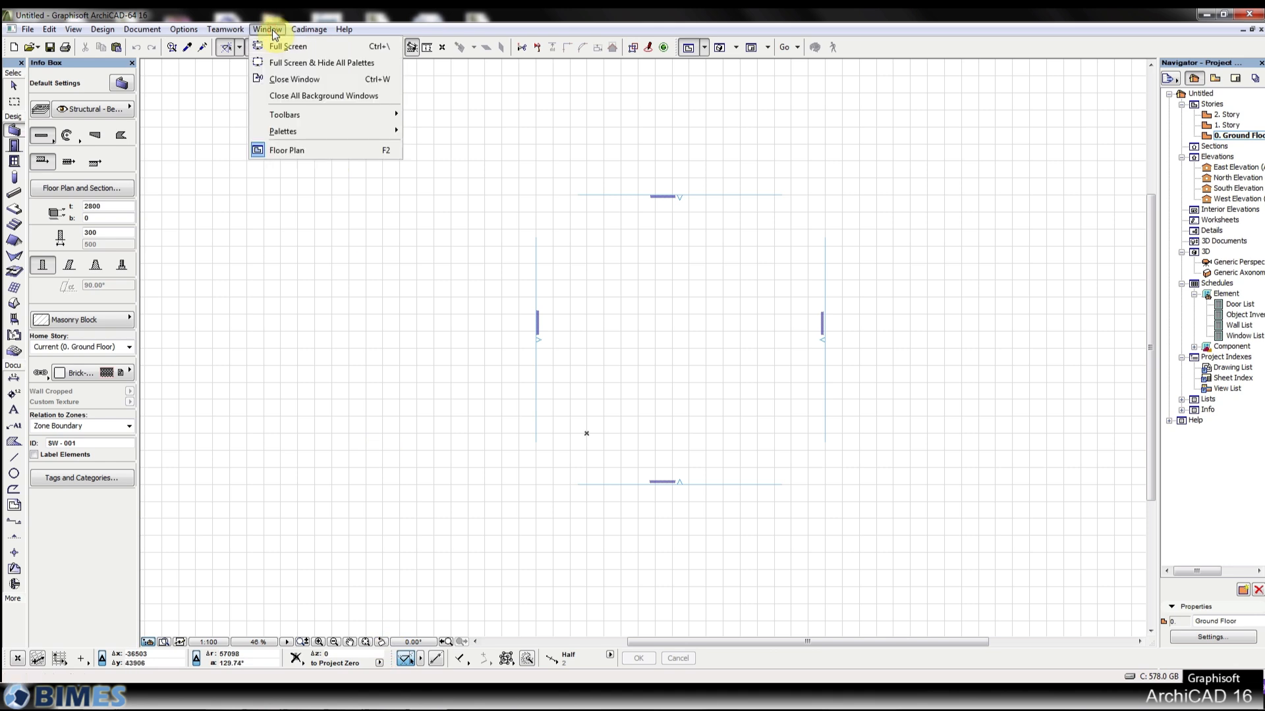
pyautogui.moveTo(341, 136)
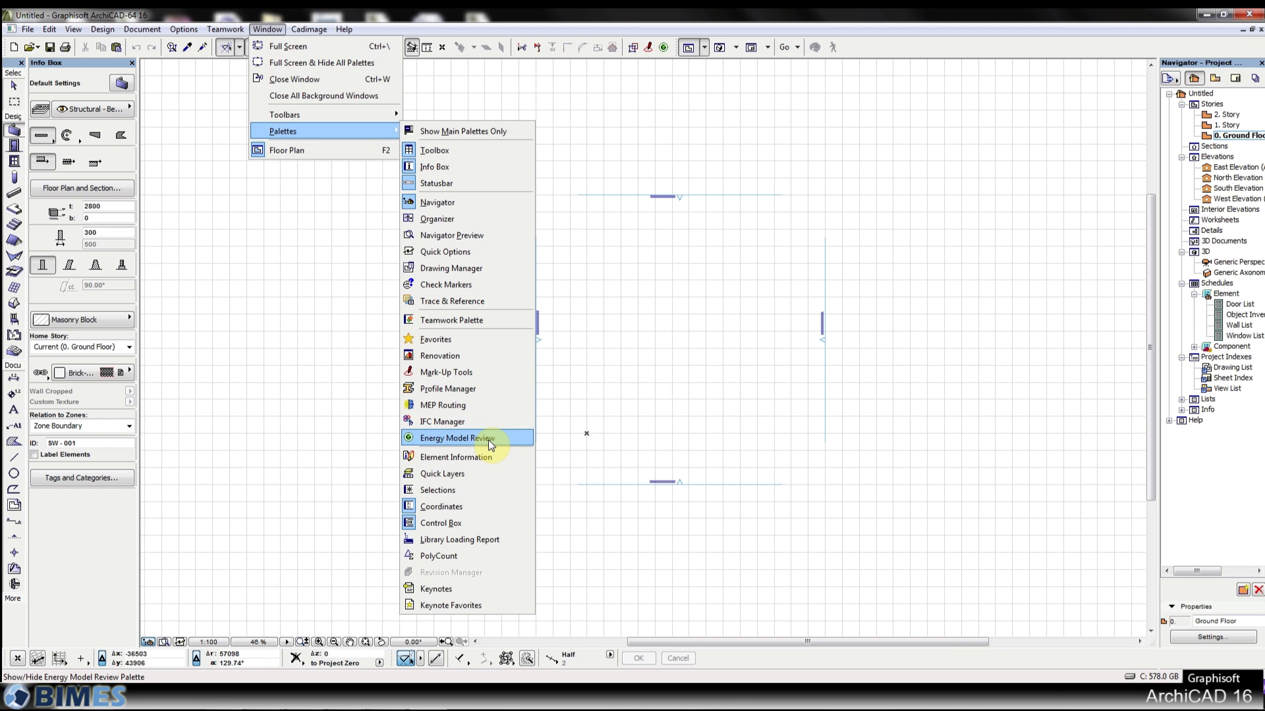
pyautogui.click(493, 301)
pyautogui.moveTo(418, 192)
pyautogui.mouseDown()
pyautogui.moveTo(66, 536)
pyautogui.moveTo(84, 579)
pyautogui.moveTo(79, 646)
pyautogui.mouseUp()
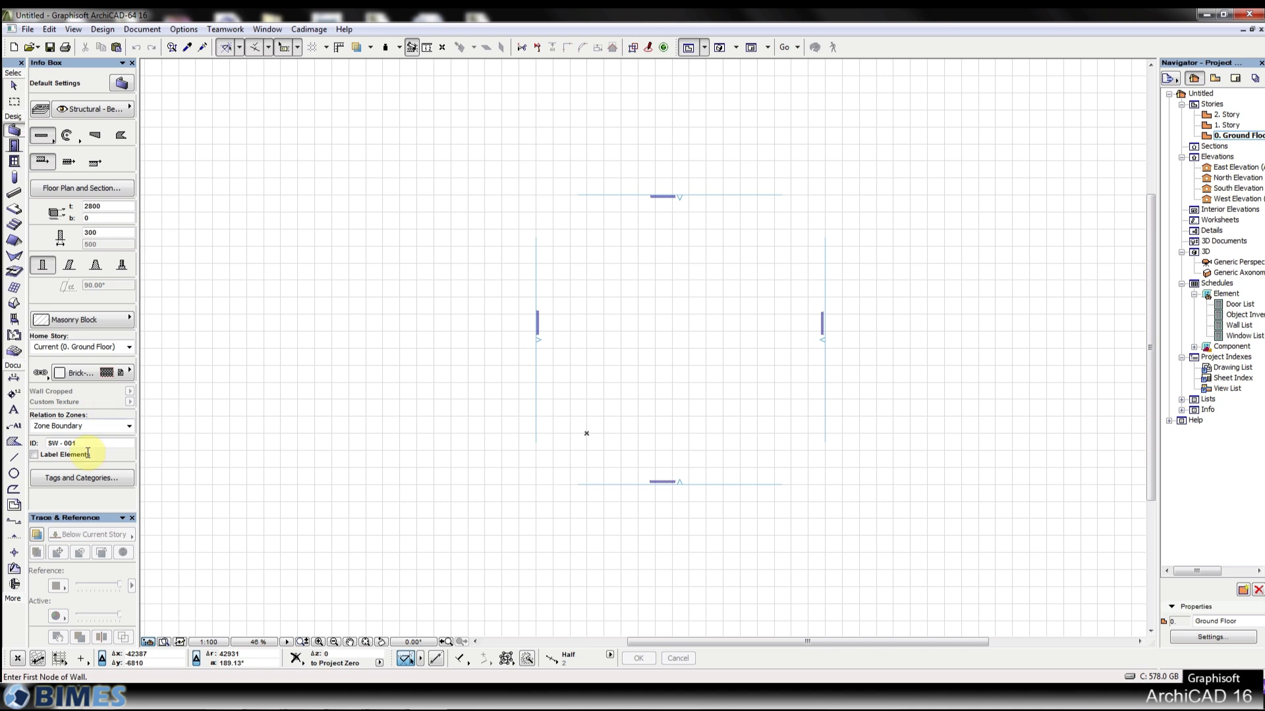
# Delete all four elevation markers around the floor plan together with their viewpoints
pyautogui.scroll(-2, 493, 377)
pyautogui.moveTo(656, 357); pyautogui.dragTo(598, 356, button='middle')
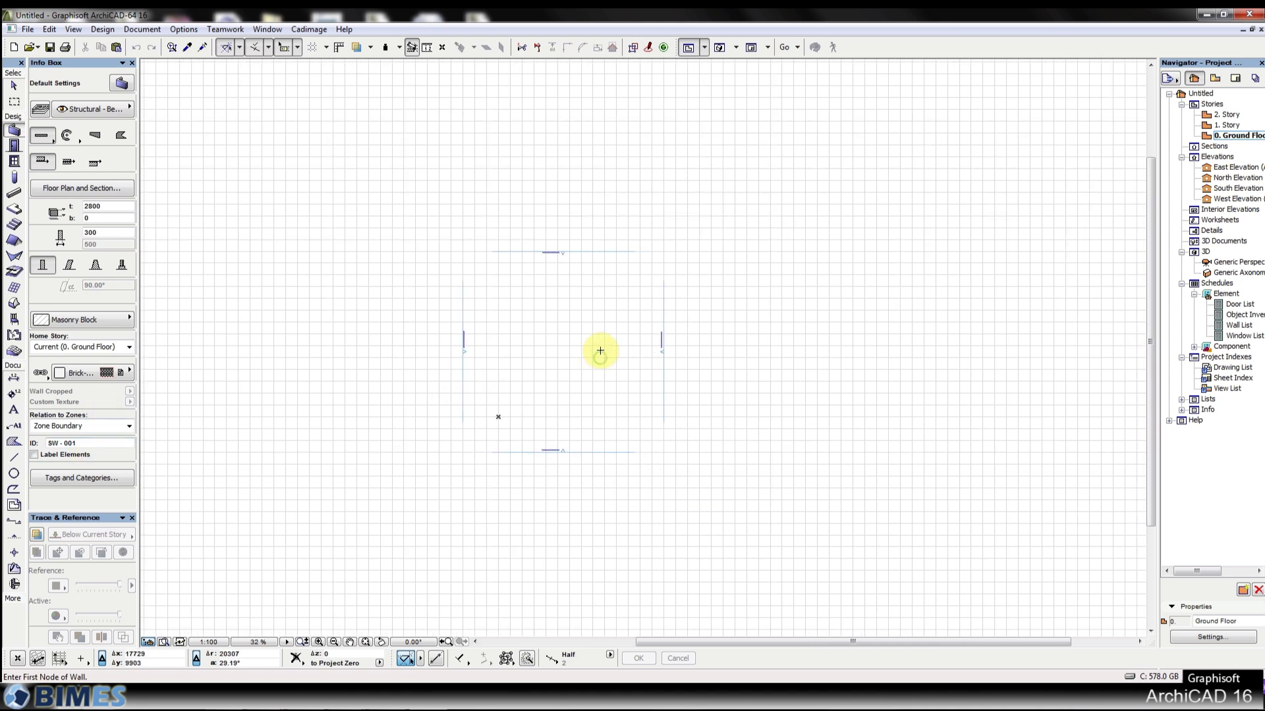
pyautogui.scroll(1, 623, 328)
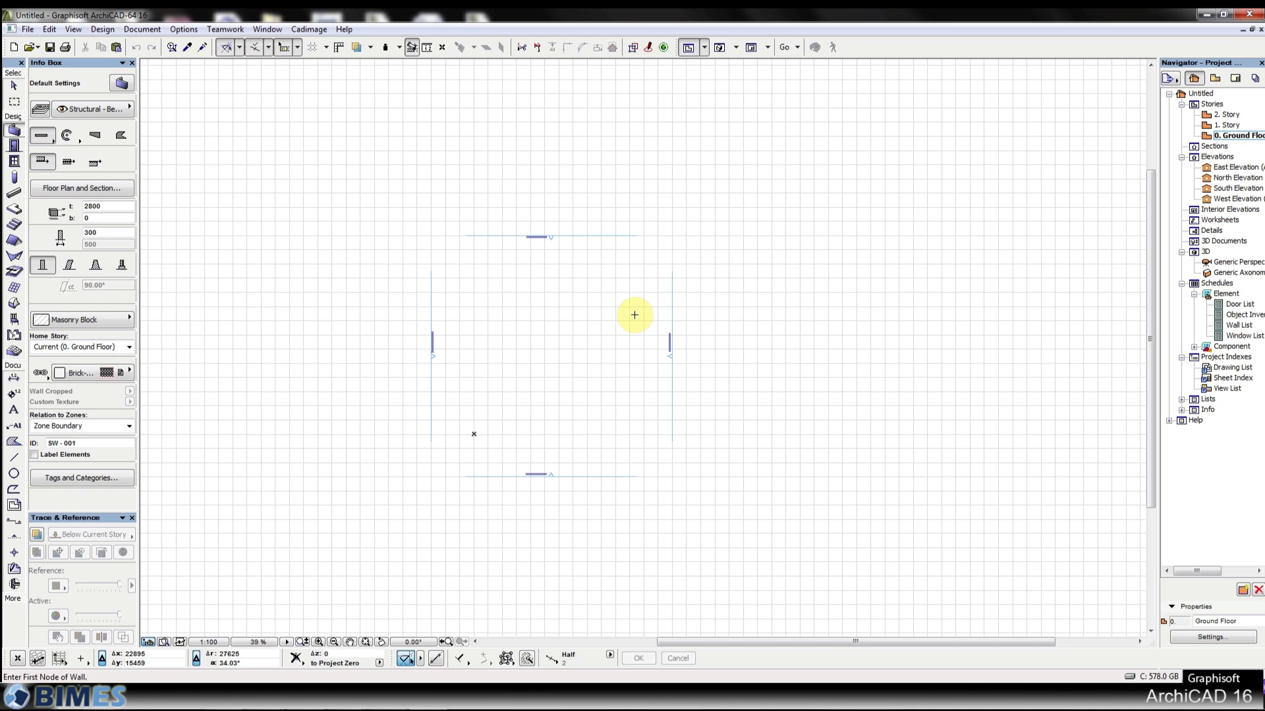
pyautogui.scroll(1, 501, 248)
pyautogui.moveTo(511, 248); pyautogui.dragTo(558, 228, button='middle')
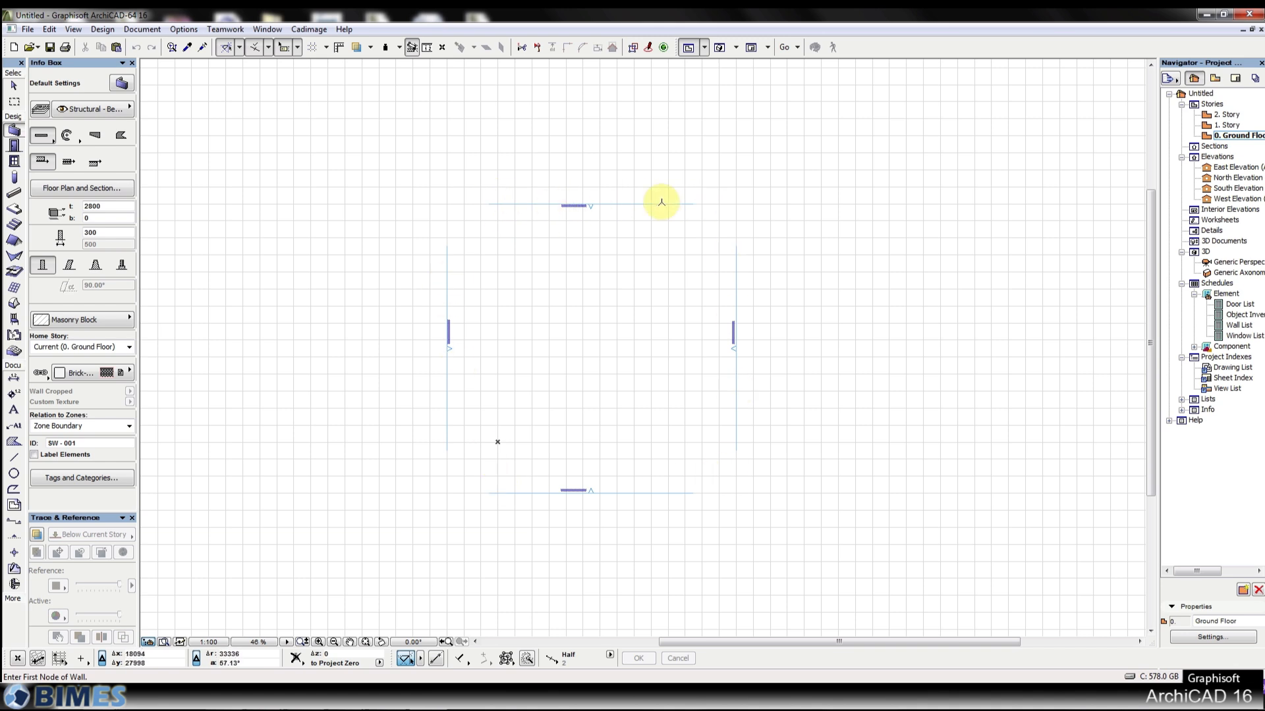
pyautogui.press('Escape')
pyautogui.moveTo(811, 152); pyautogui.dragTo(344, 559)
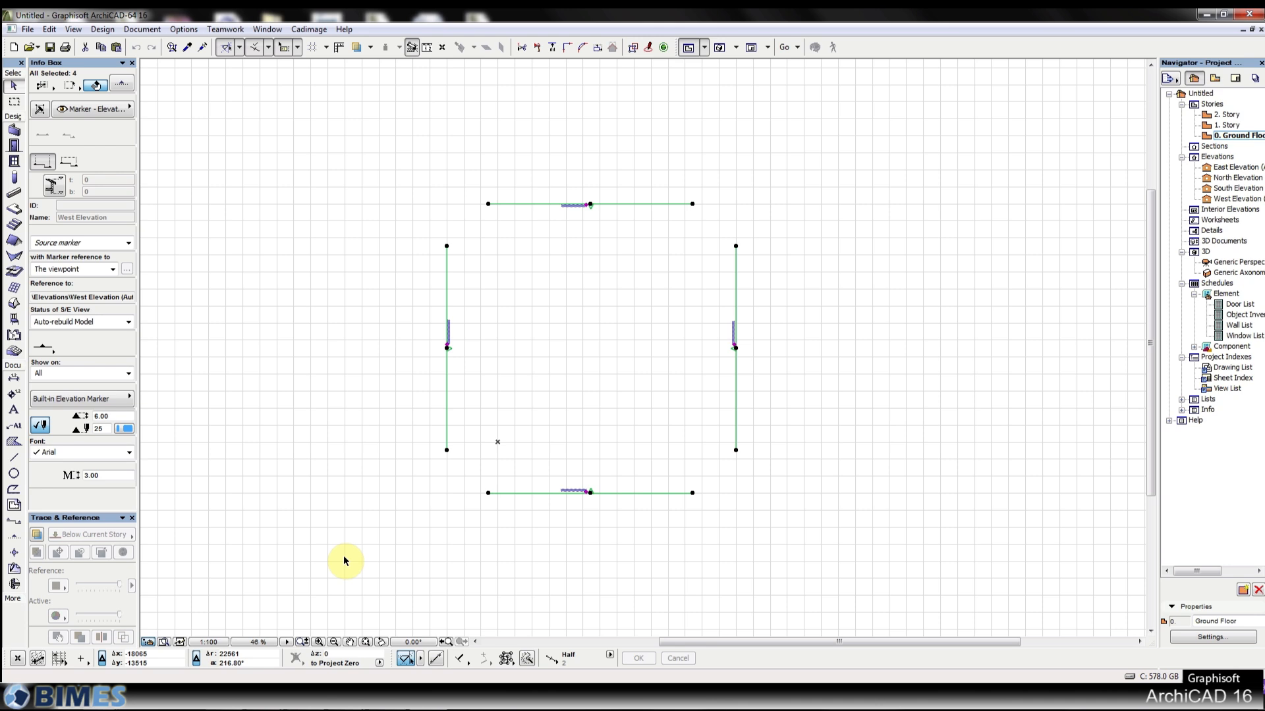
pyautogui.press('Delete')
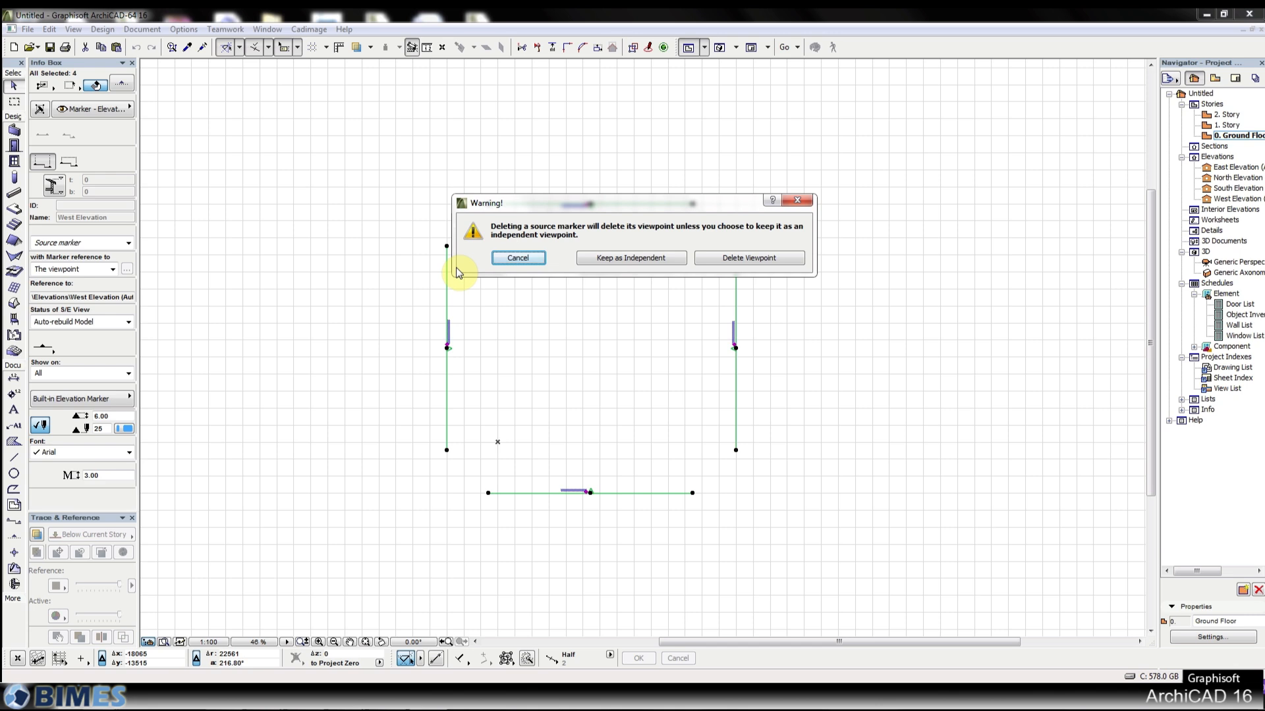
pyautogui.click(784, 261)
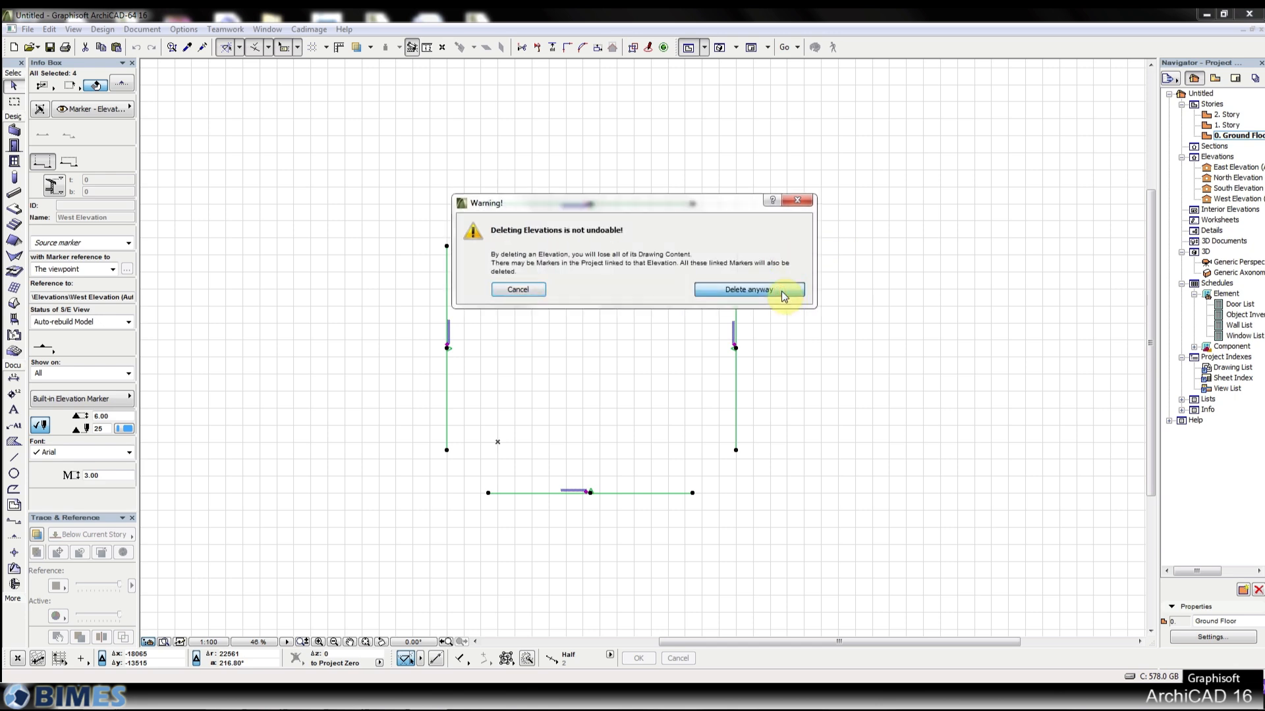
pyautogui.click(782, 294)
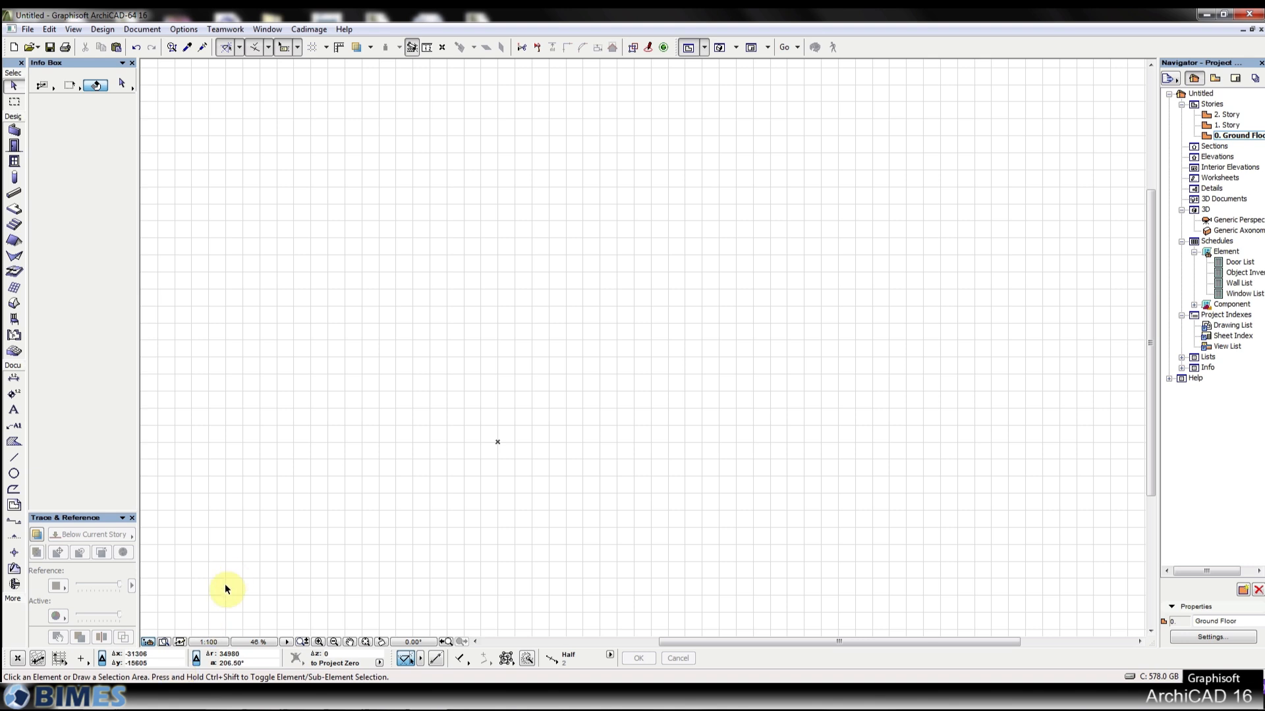
# Set the project's working units to meter with 3 decimals for both the model unit and the layout unit
pyautogui.click(196, 30)
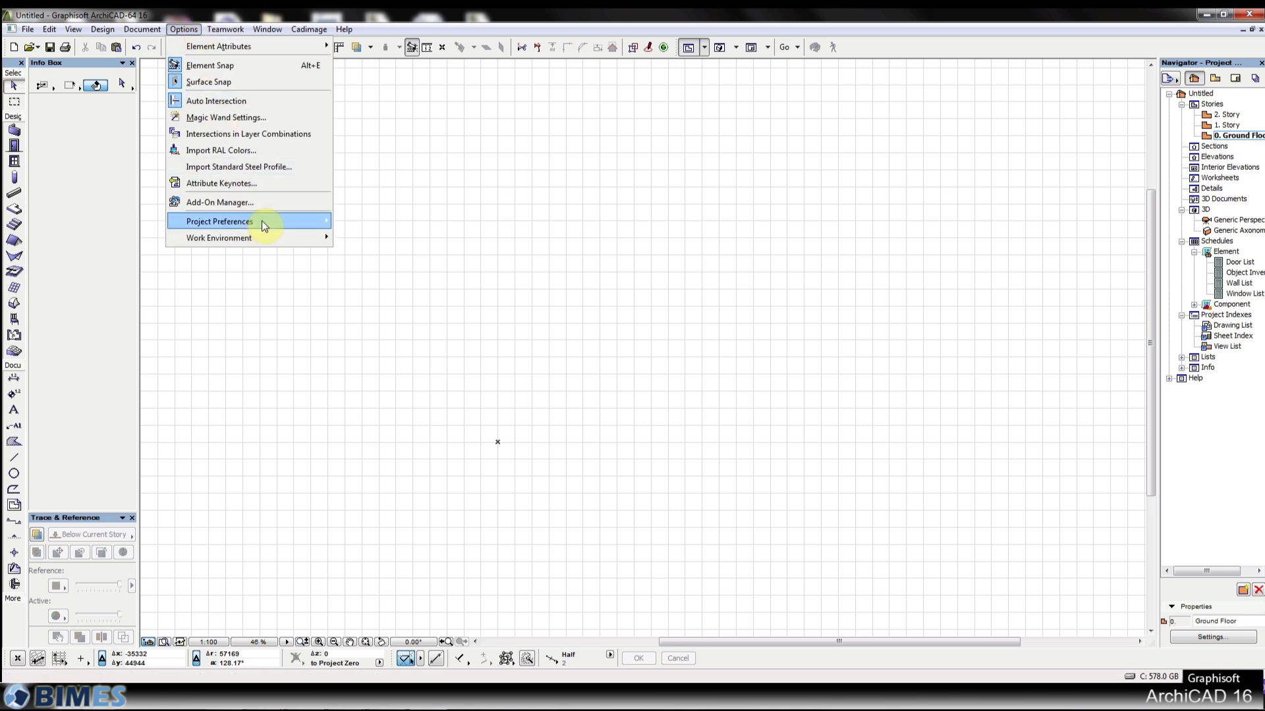
pyautogui.moveTo(263, 223)
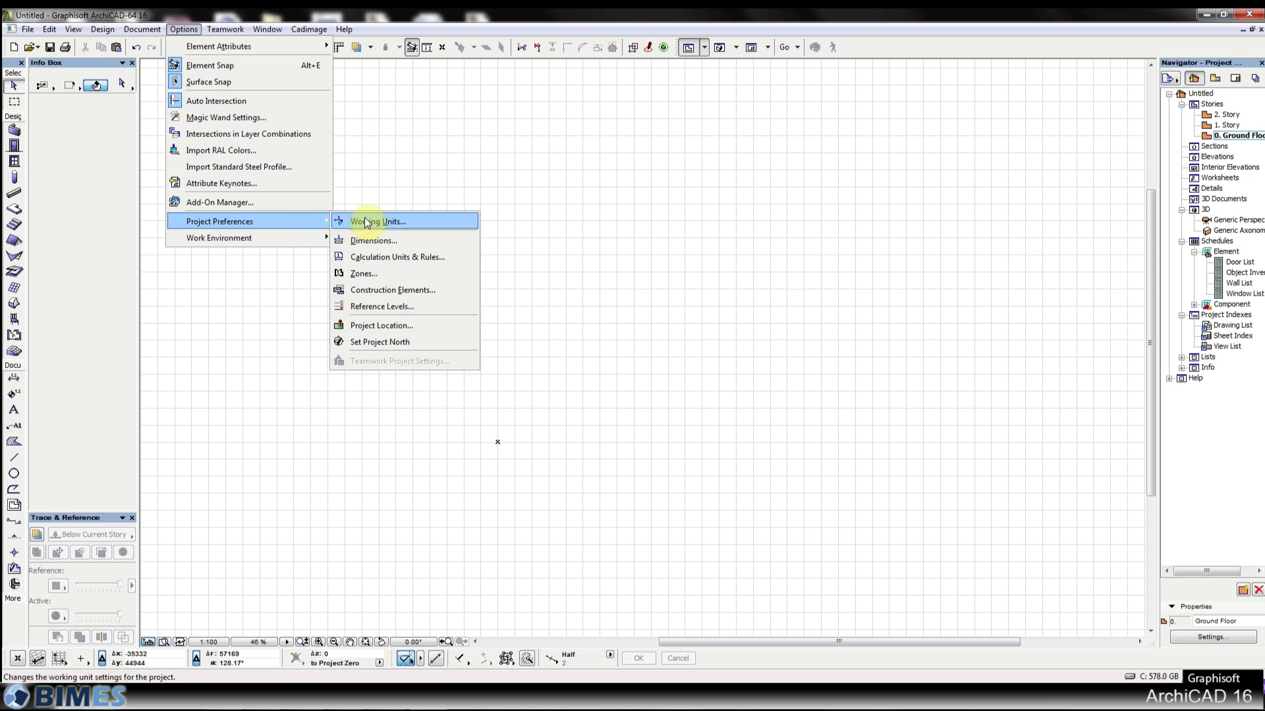
pyautogui.click(414, 220)
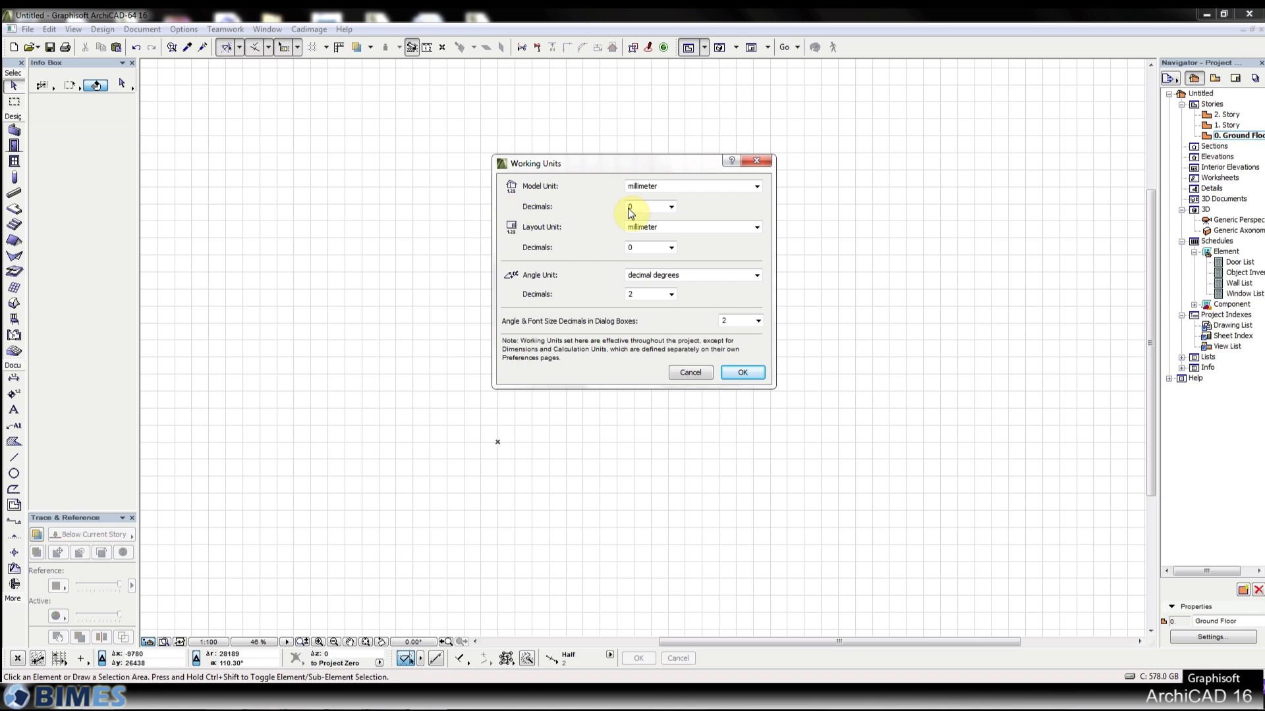
pyautogui.click(664, 188)
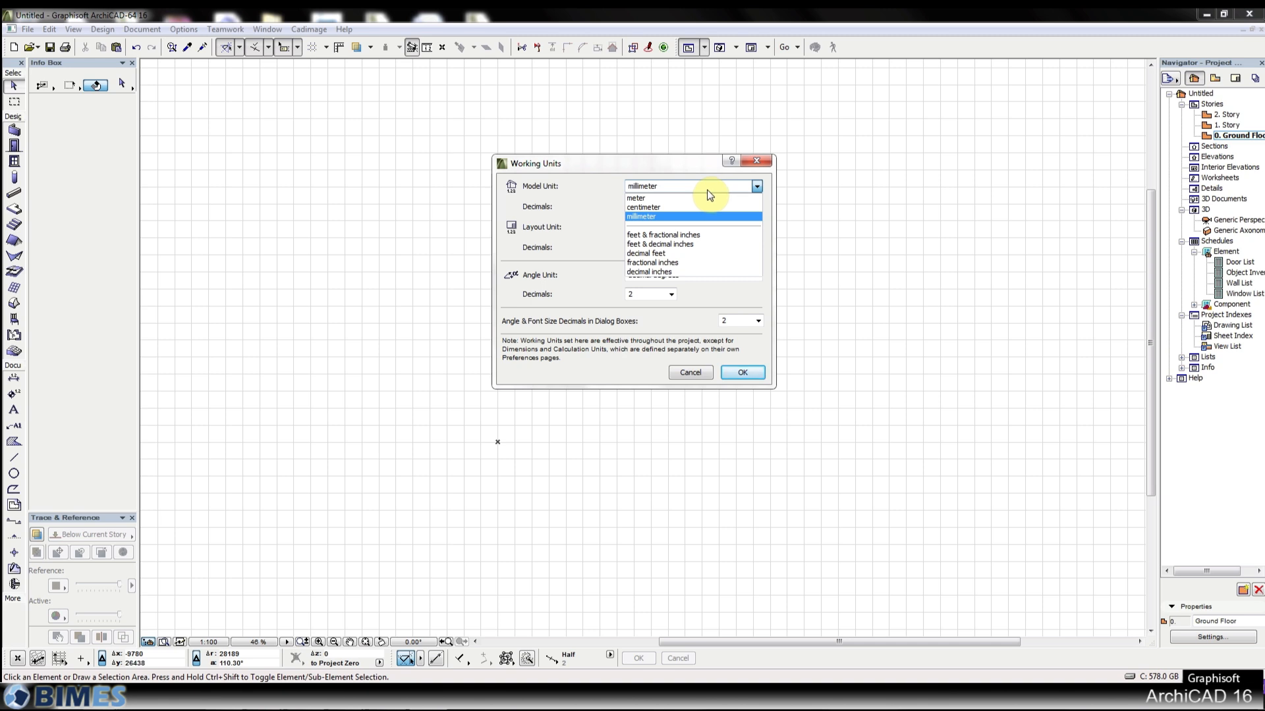
pyautogui.click(681, 198)
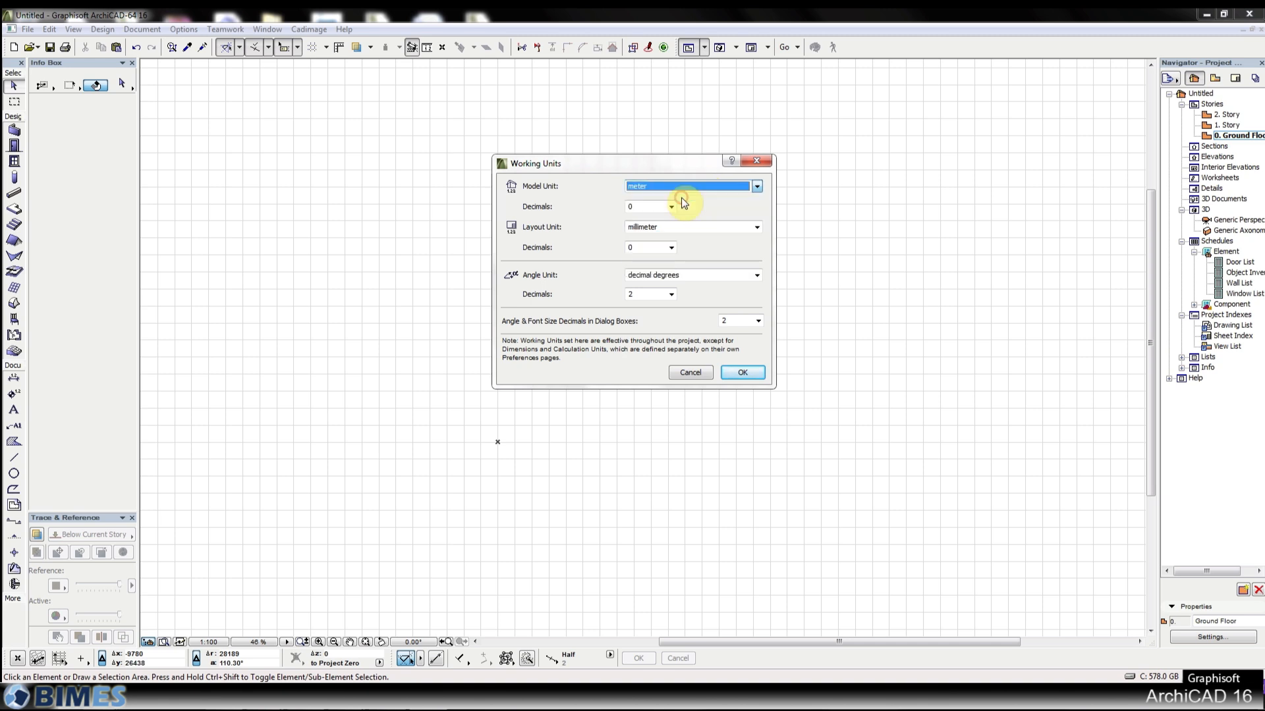
pyautogui.click(671, 207)
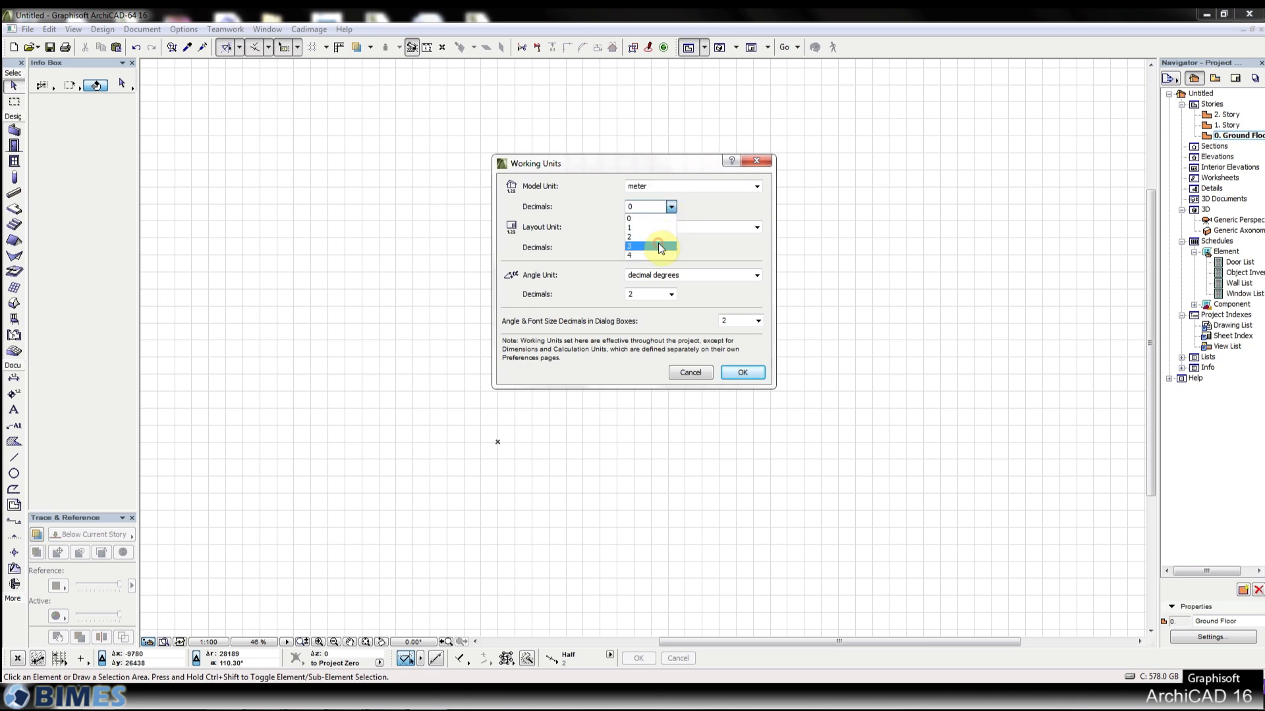
pyautogui.click(659, 246)
pyautogui.click(665, 224)
pyautogui.click(664, 248)
pyautogui.click(666, 247)
pyautogui.click(661, 287)
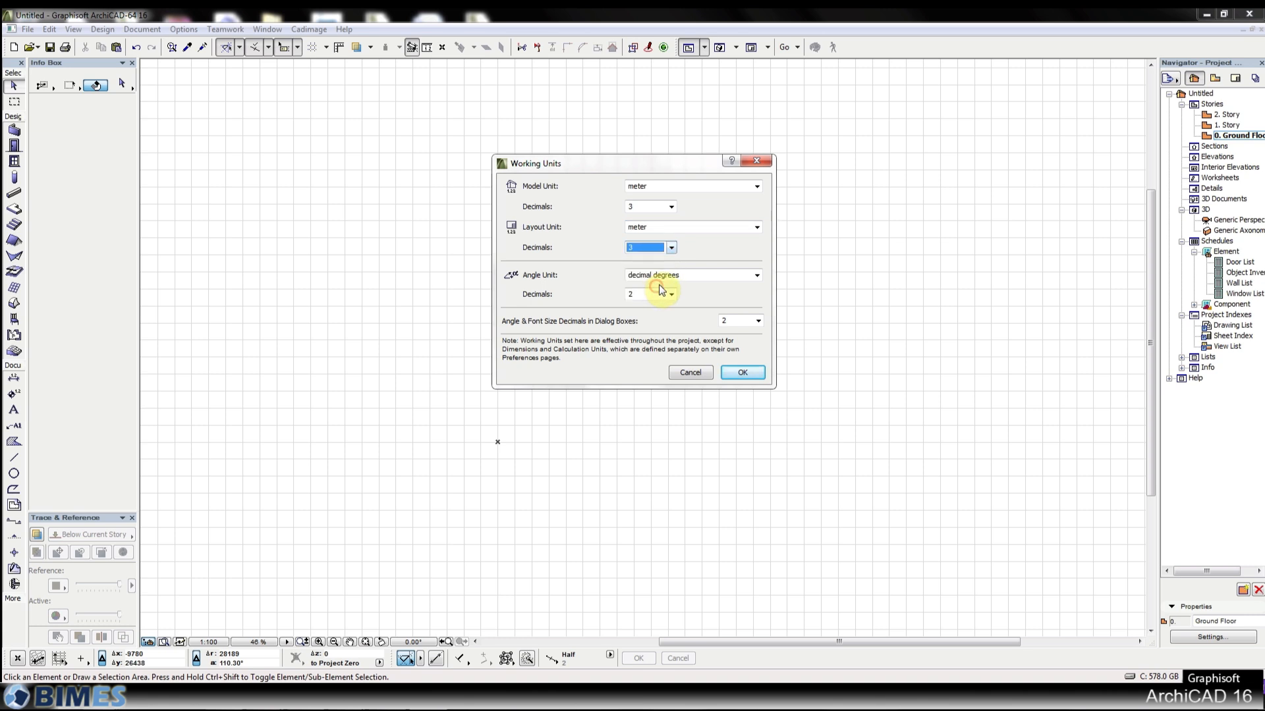
pyautogui.click(752, 372)
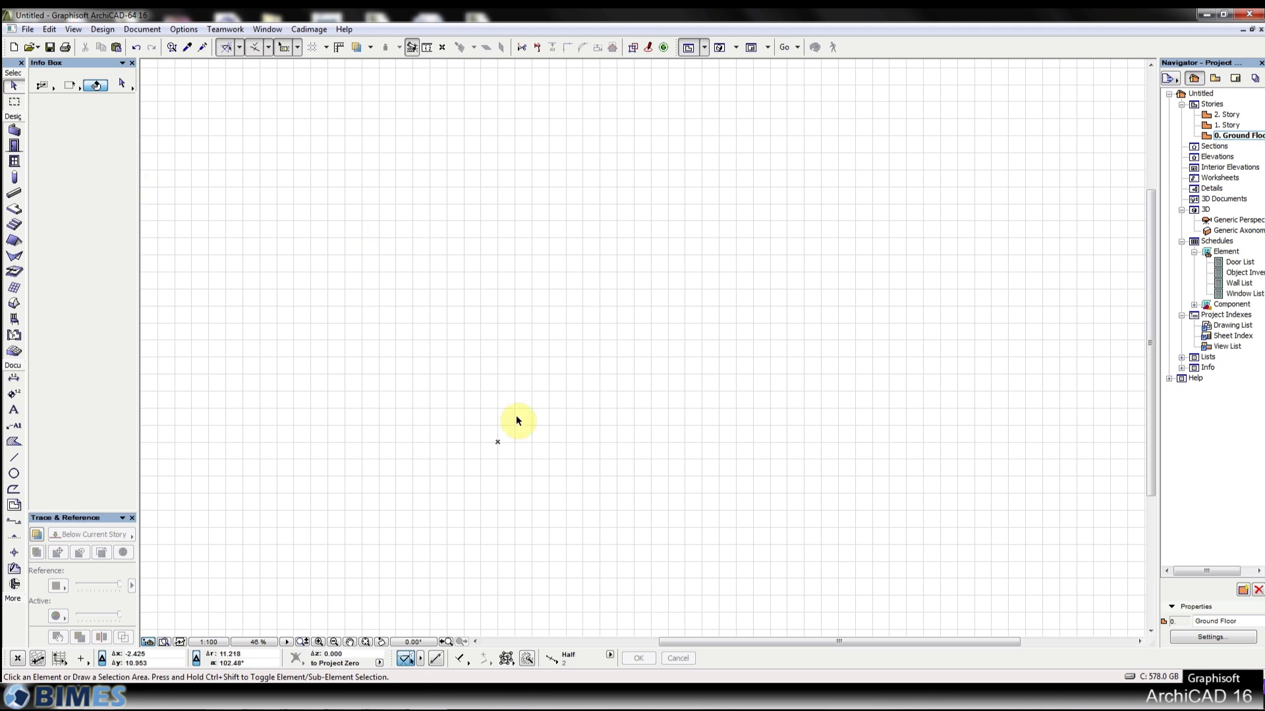
# Open the Grids & Background settings and examine the main grid spacing and the background color choices
pyautogui.scroll(1, 508, 443)
pyautogui.scroll(2, 463, 451)
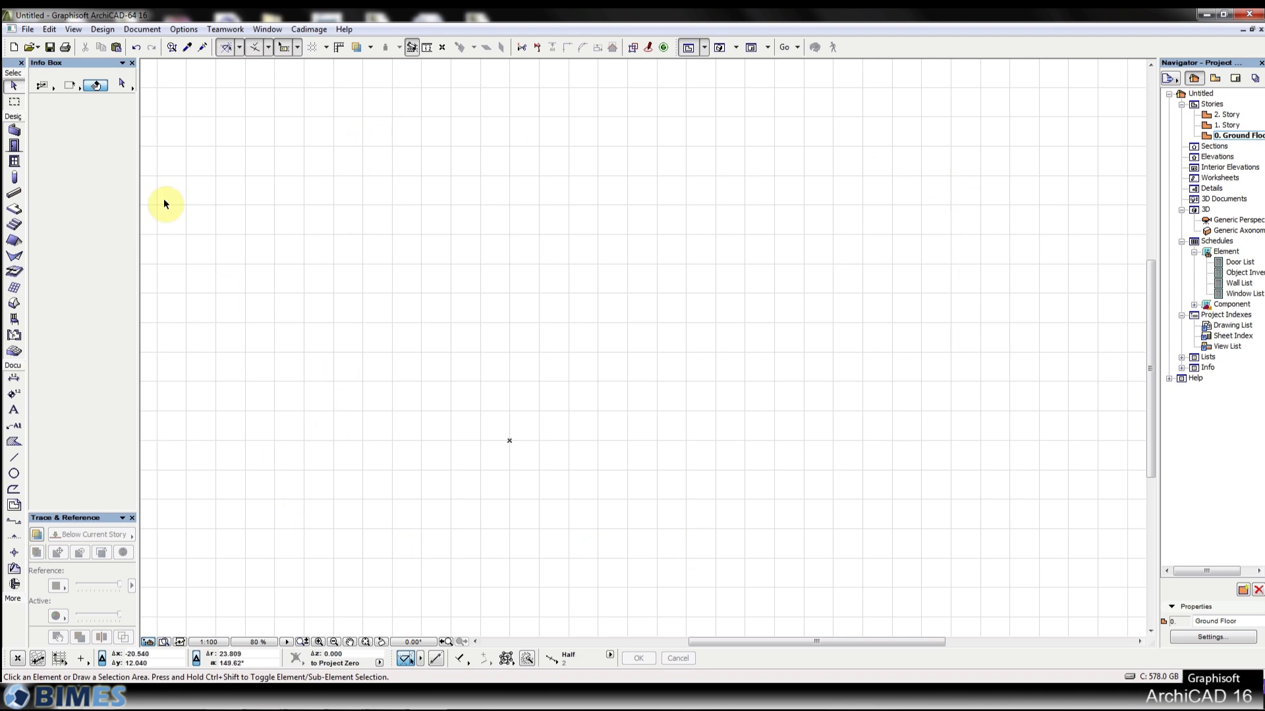
pyautogui.click(74, 30)
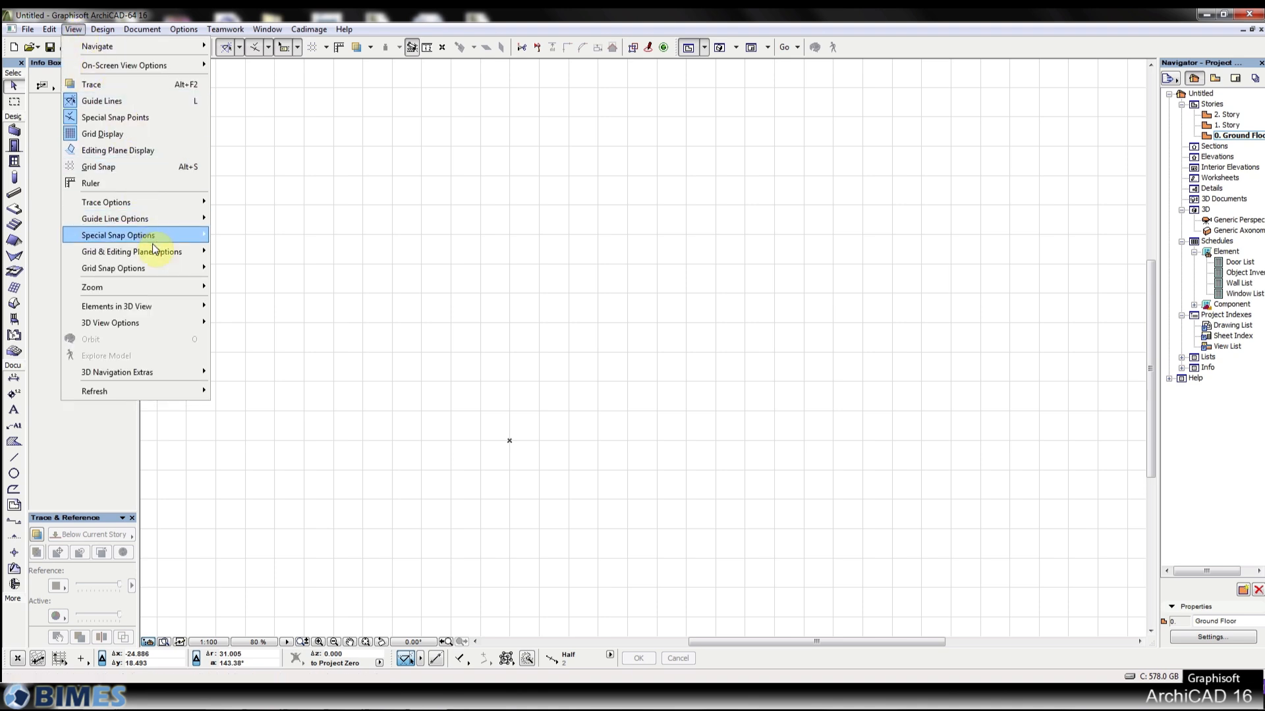
pyautogui.moveTo(157, 268)
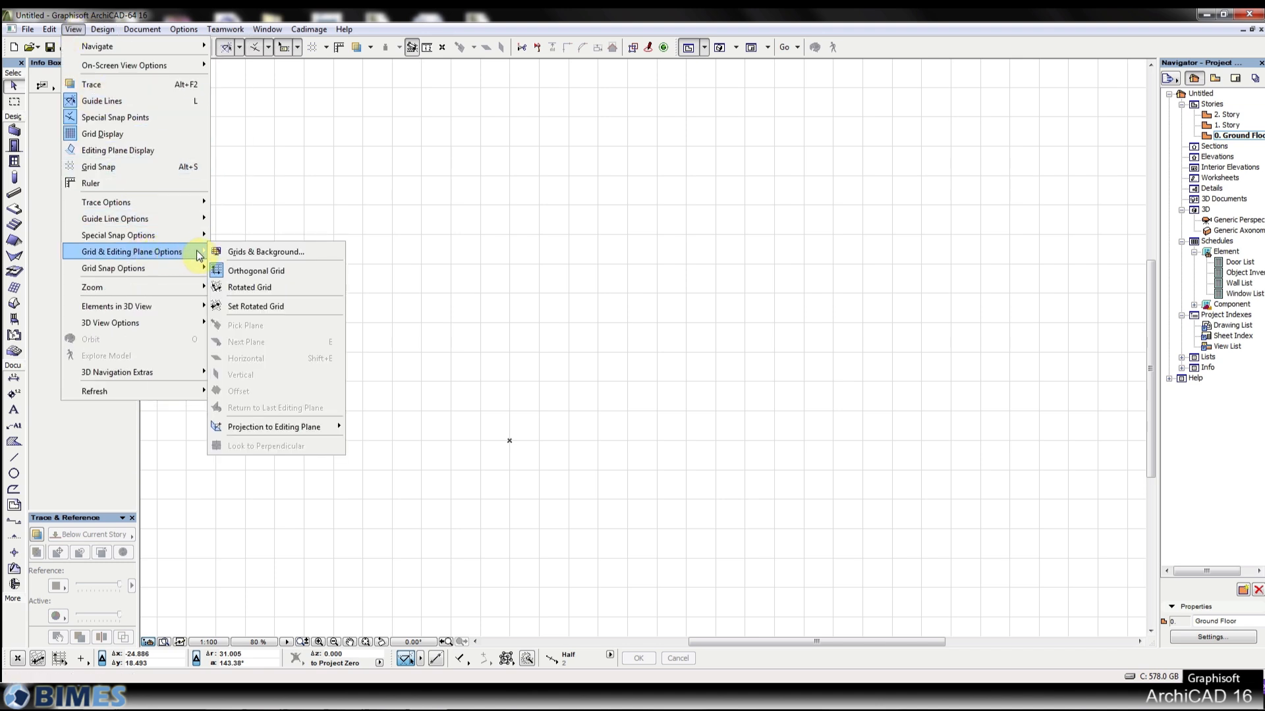
pyautogui.click(308, 256)
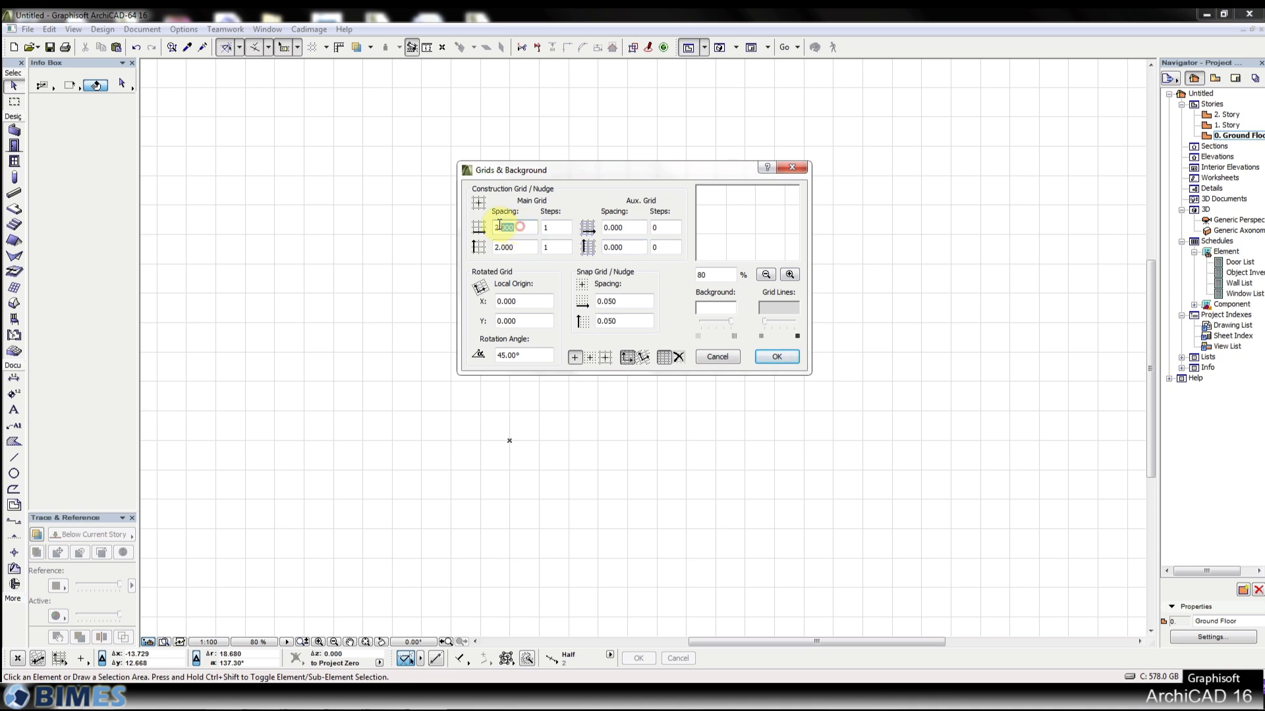
pyautogui.moveTo(523, 249); pyautogui.dragTo(486, 246)
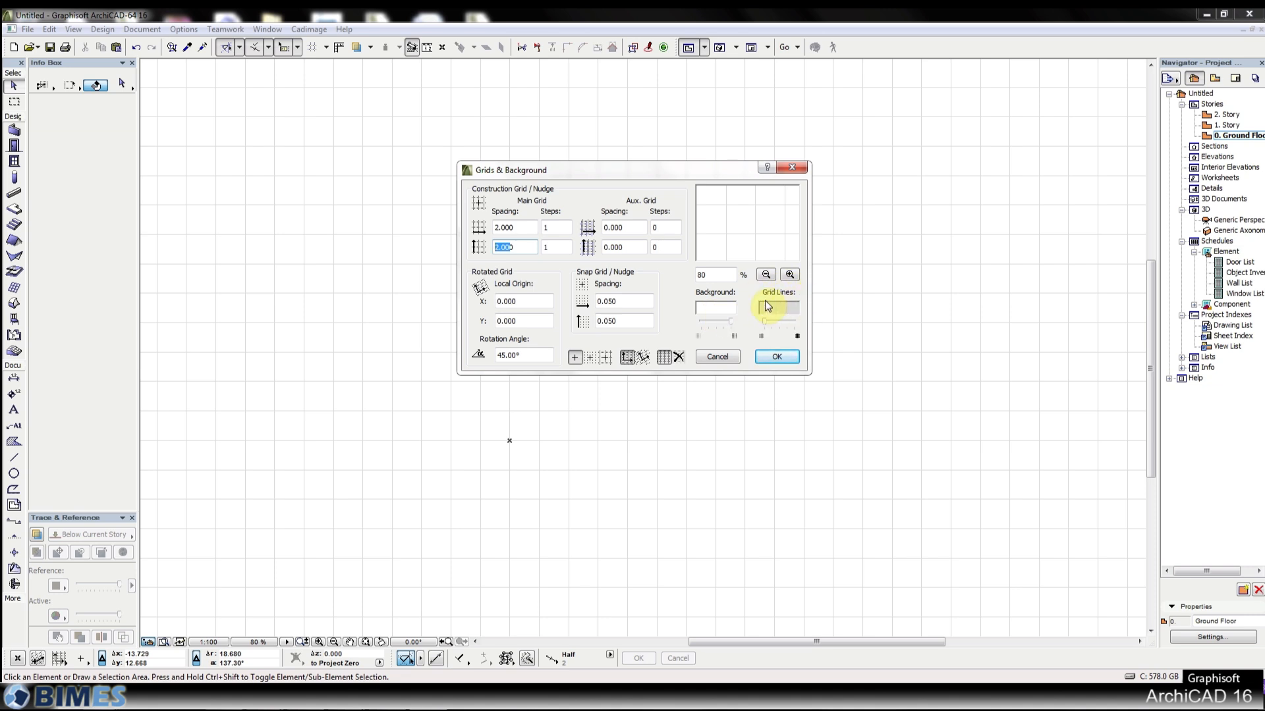
pyautogui.click(716, 309)
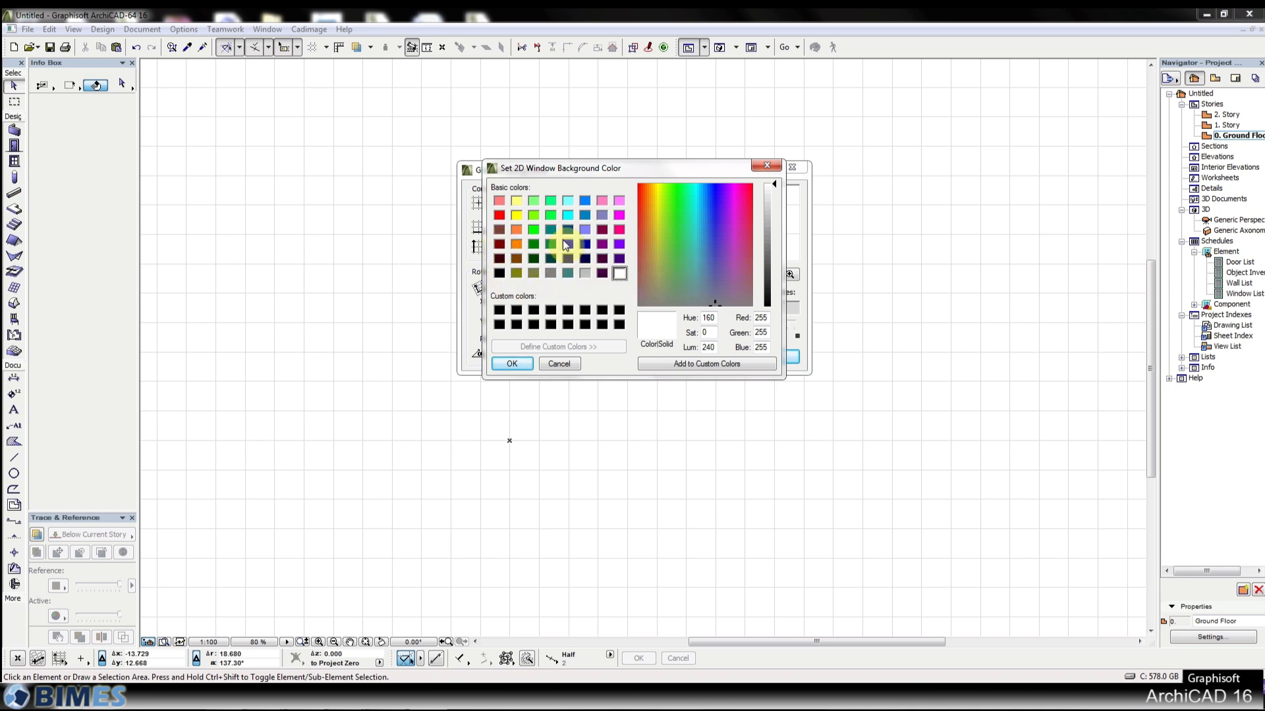
pyautogui.click(569, 365)
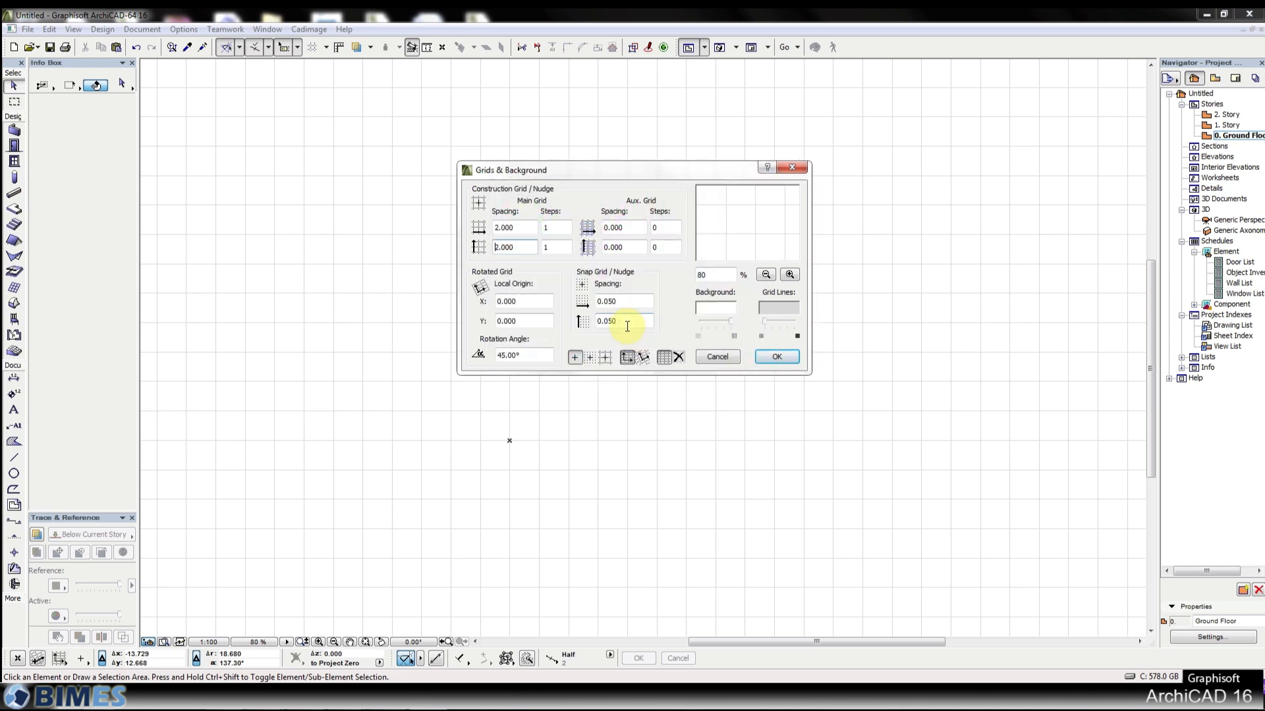
# Switch the construction grid to the rotated grid and apply it to the floor plan
pyautogui.click(643, 362)
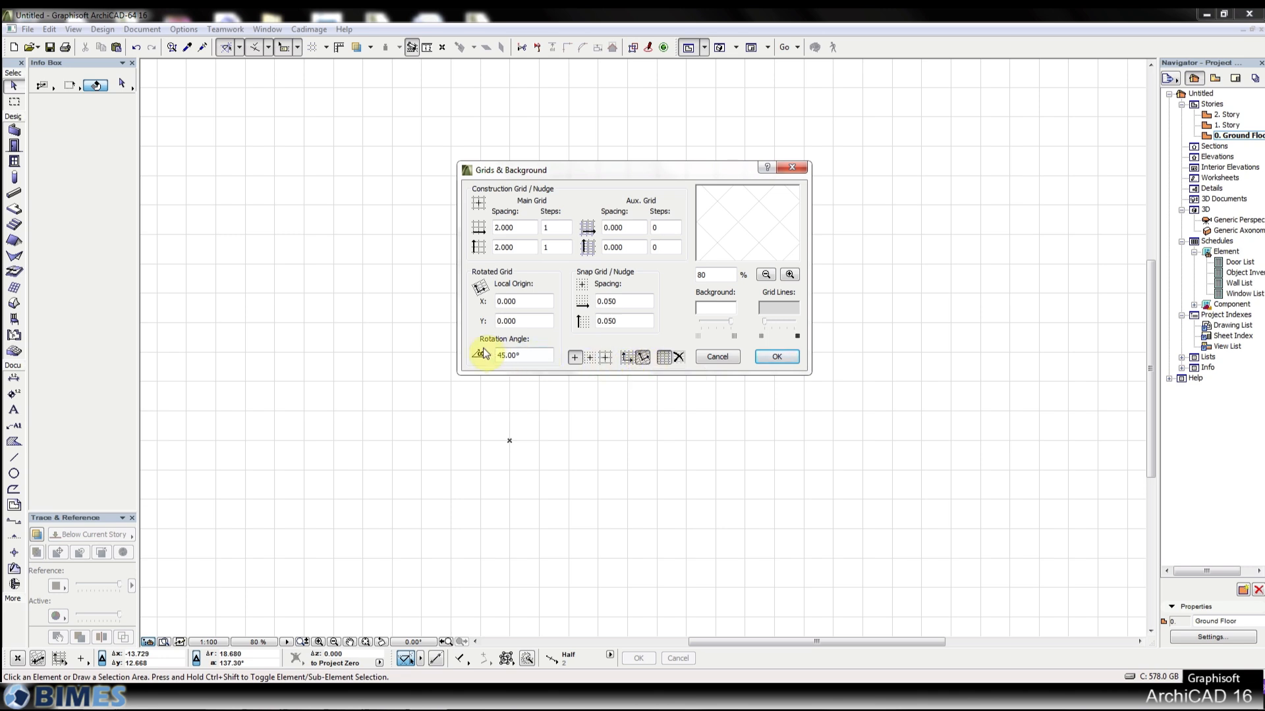
pyautogui.moveTo(527, 354); pyautogui.dragTo(488, 352)
pyautogui.click(765, 361)
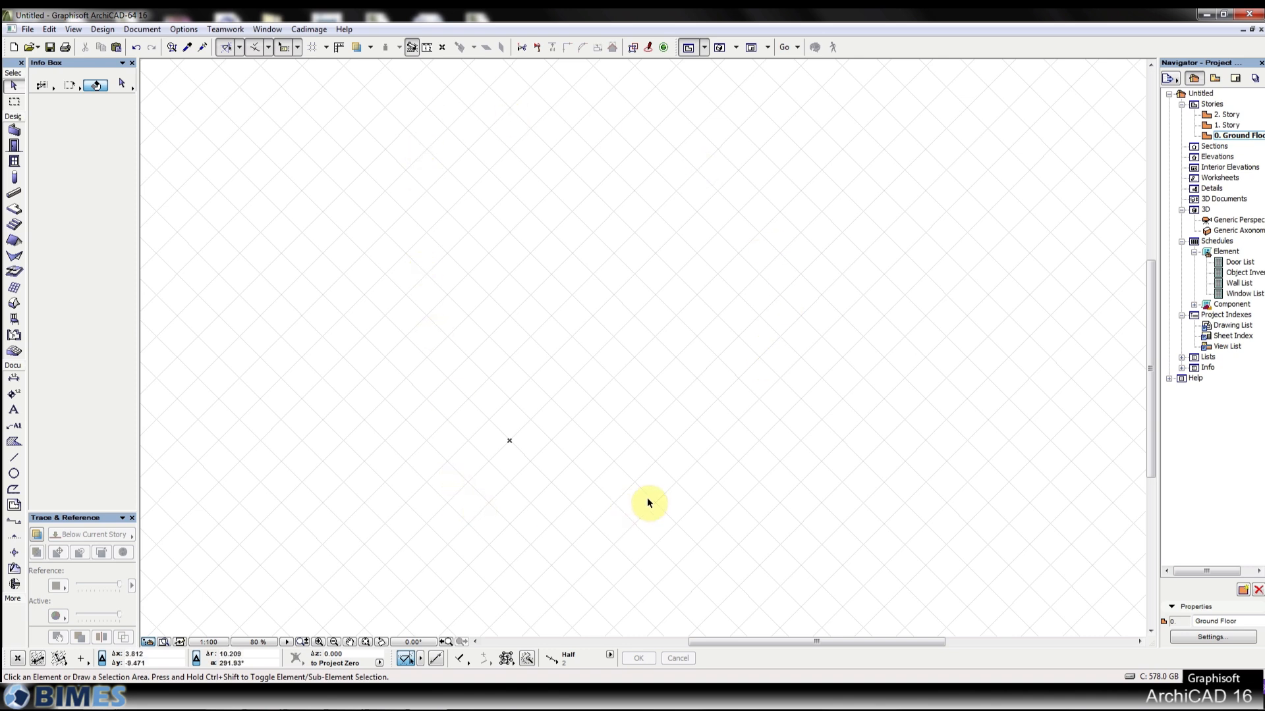
# Return the floor plan to the orthogonal grid in the Grids & Background settings
pyautogui.click(72, 29)
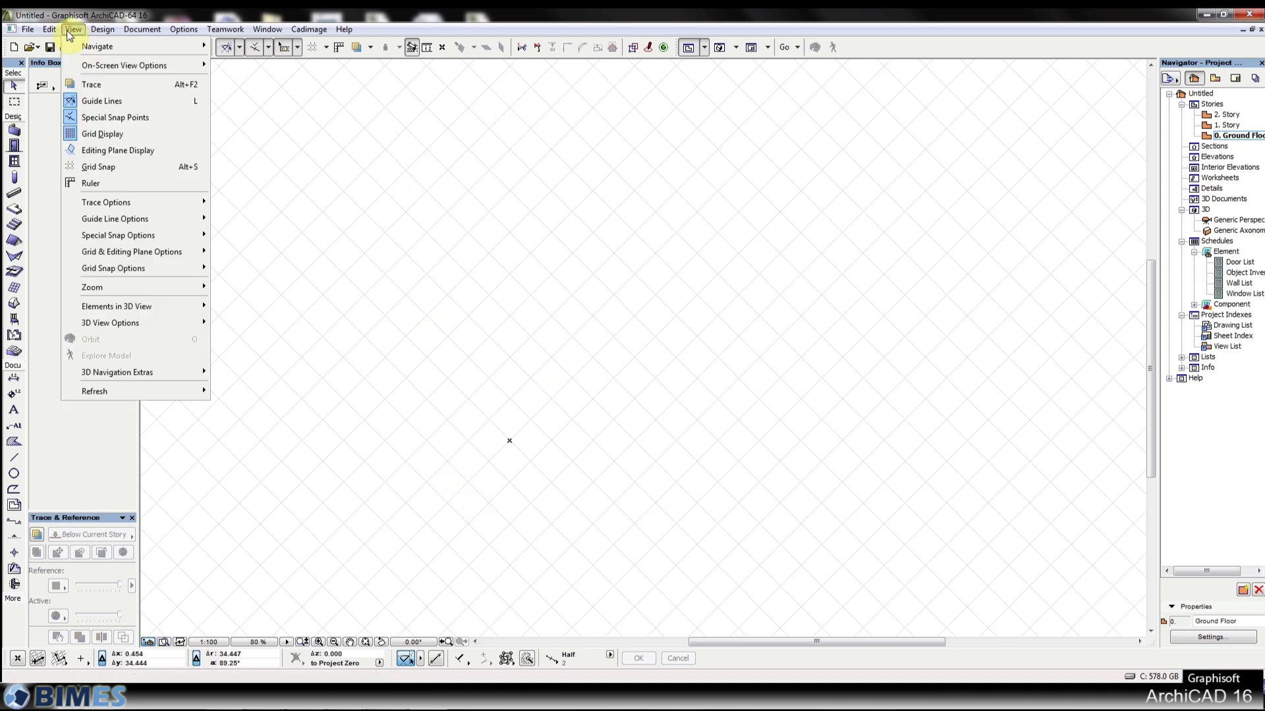
pyautogui.moveTo(70, 46)
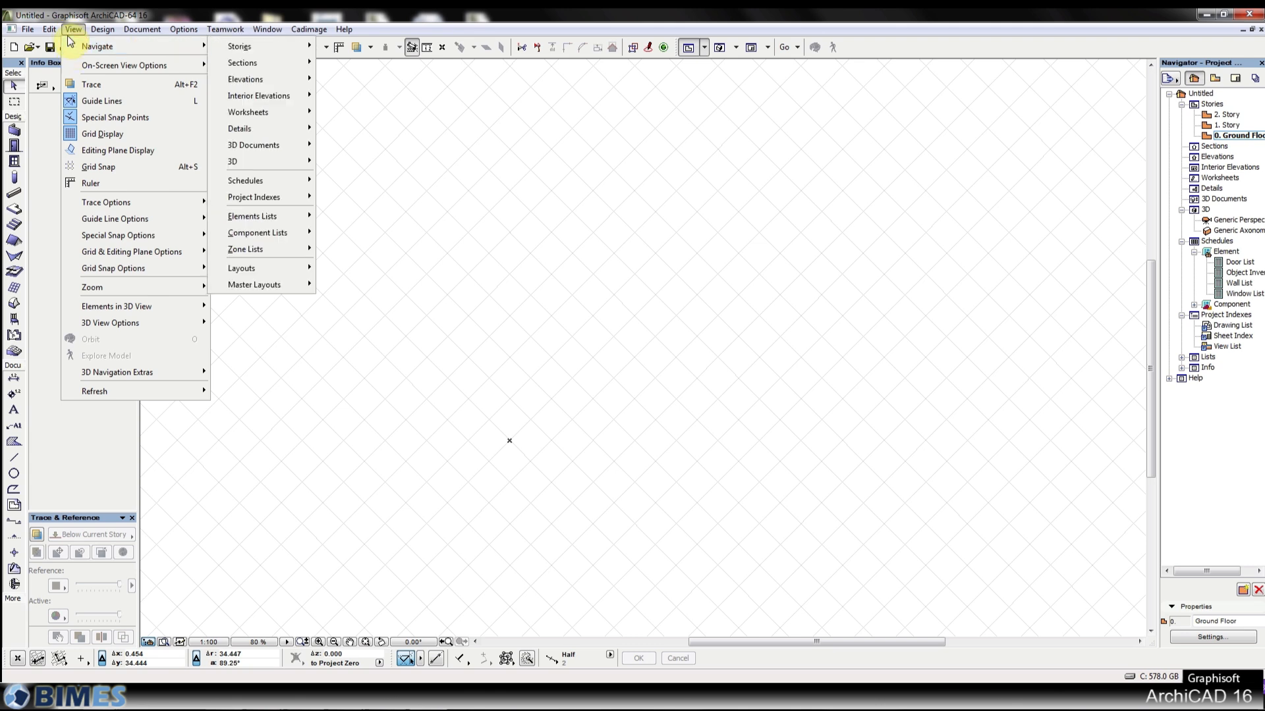
pyautogui.moveTo(181, 256)
pyautogui.click(243, 251)
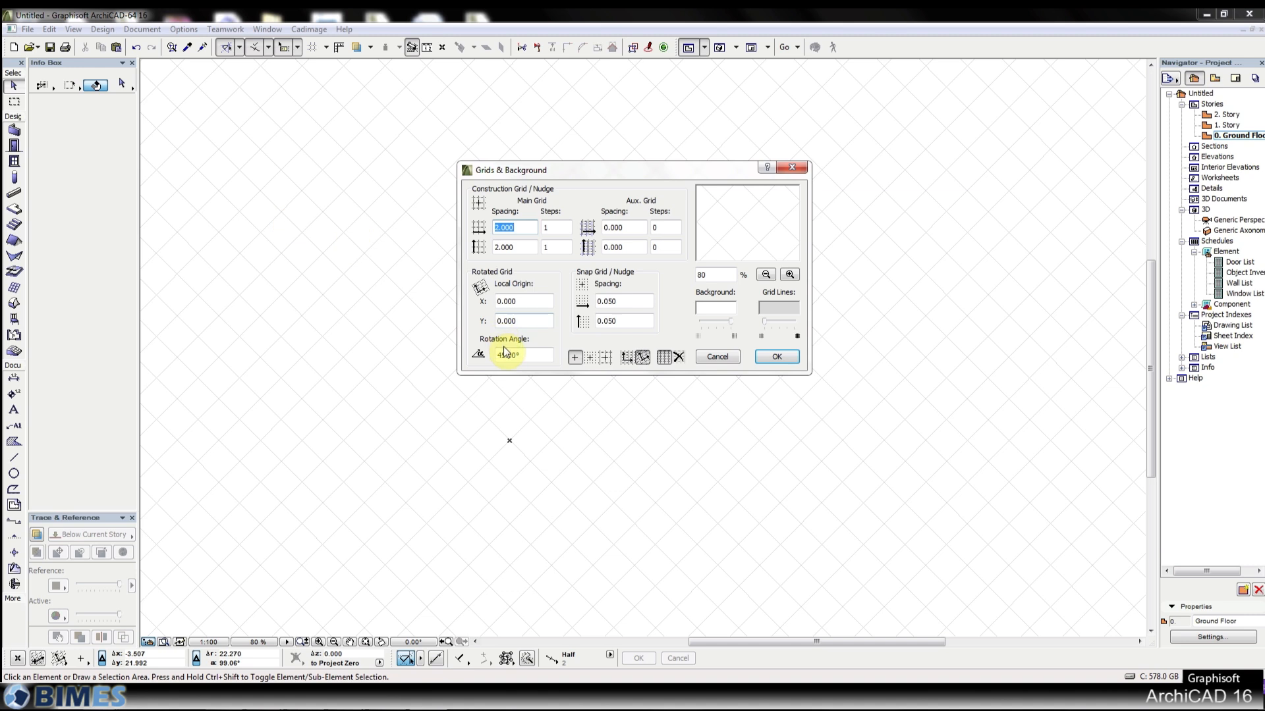
pyautogui.click(531, 357)
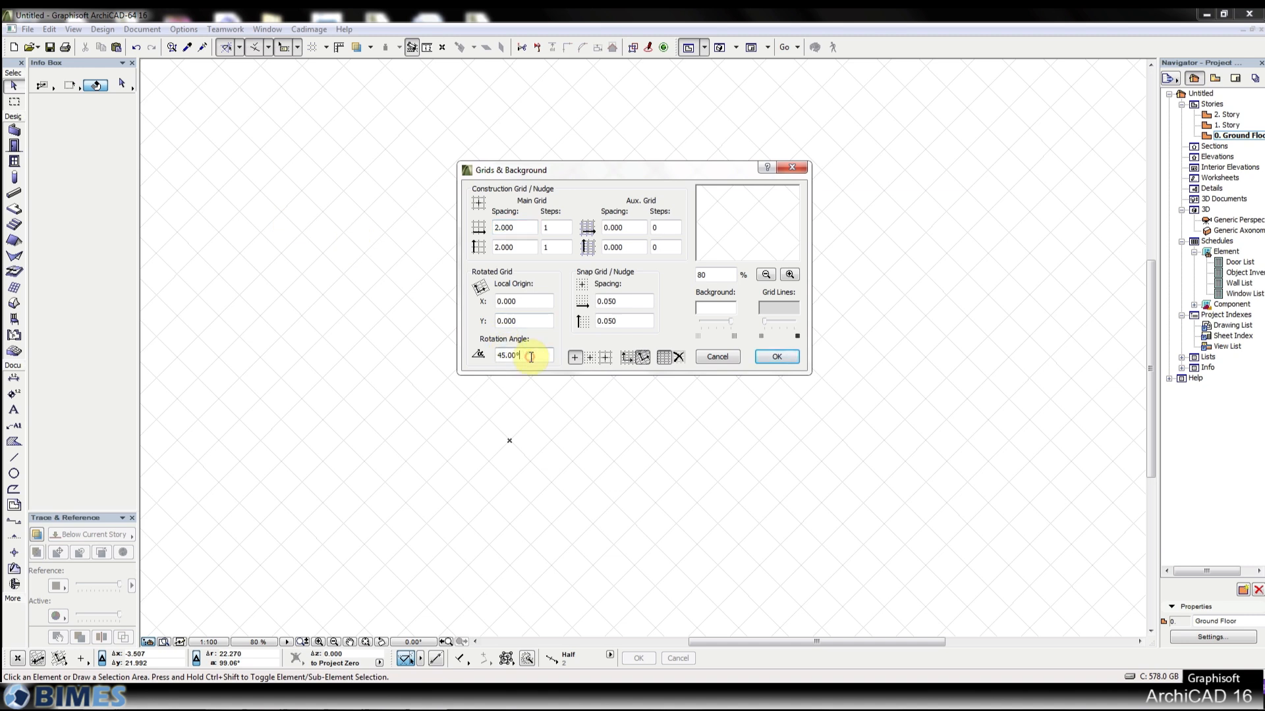
pyautogui.click(634, 357)
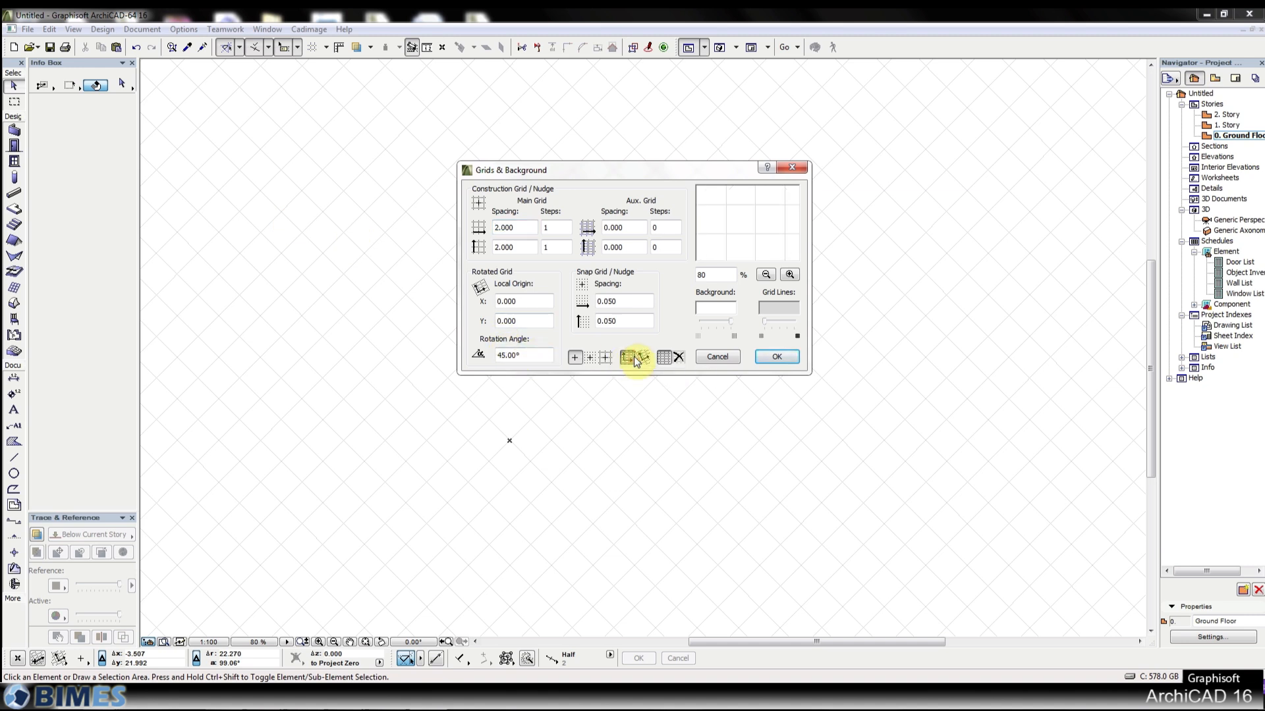
pyautogui.click(786, 356)
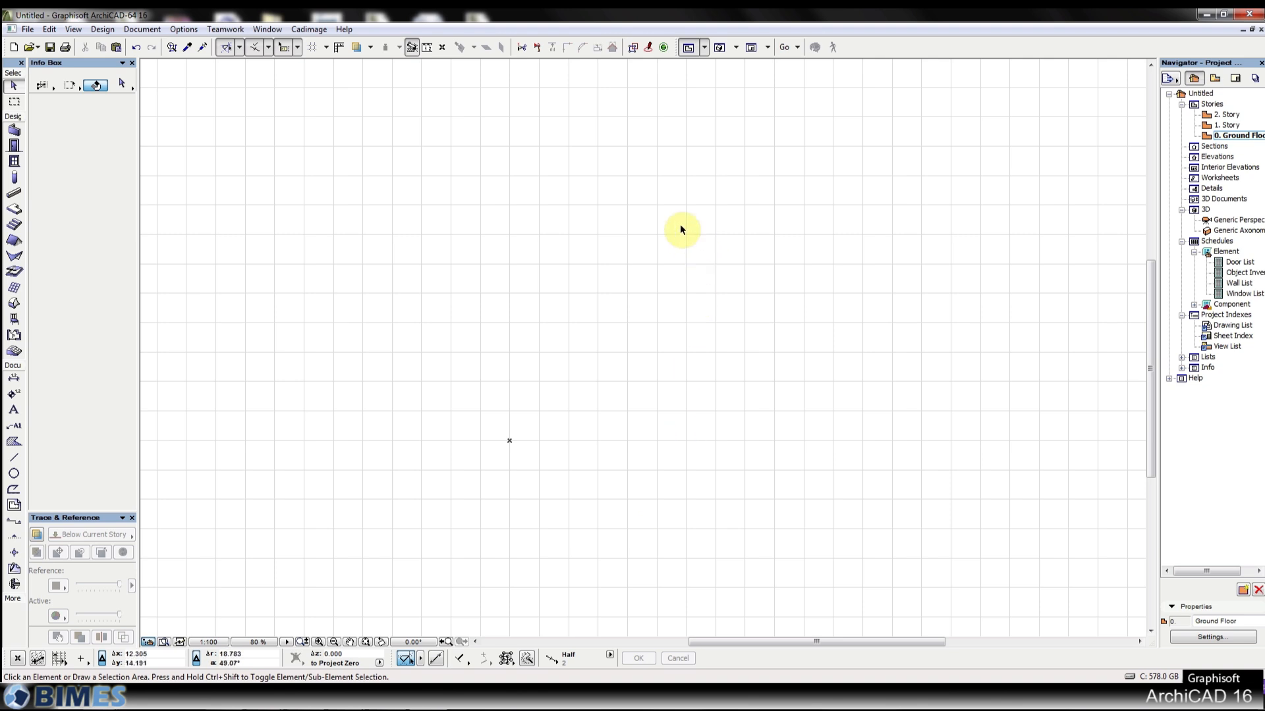
# Turn on cursor snapping to the fine snap grid
pyautogui.scroll(2, 517, 448)
pyautogui.moveTo(523, 441); pyautogui.dragTo(494, 439, button='middle')
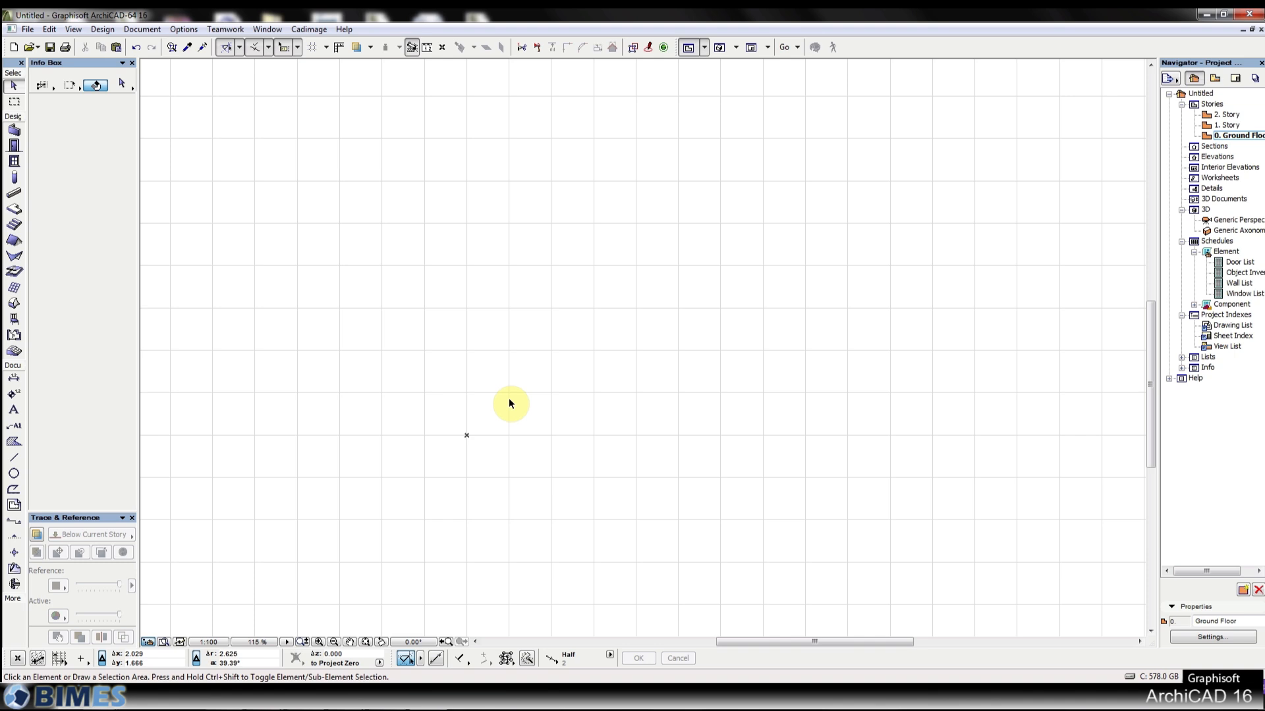
pyautogui.click(83, 662)
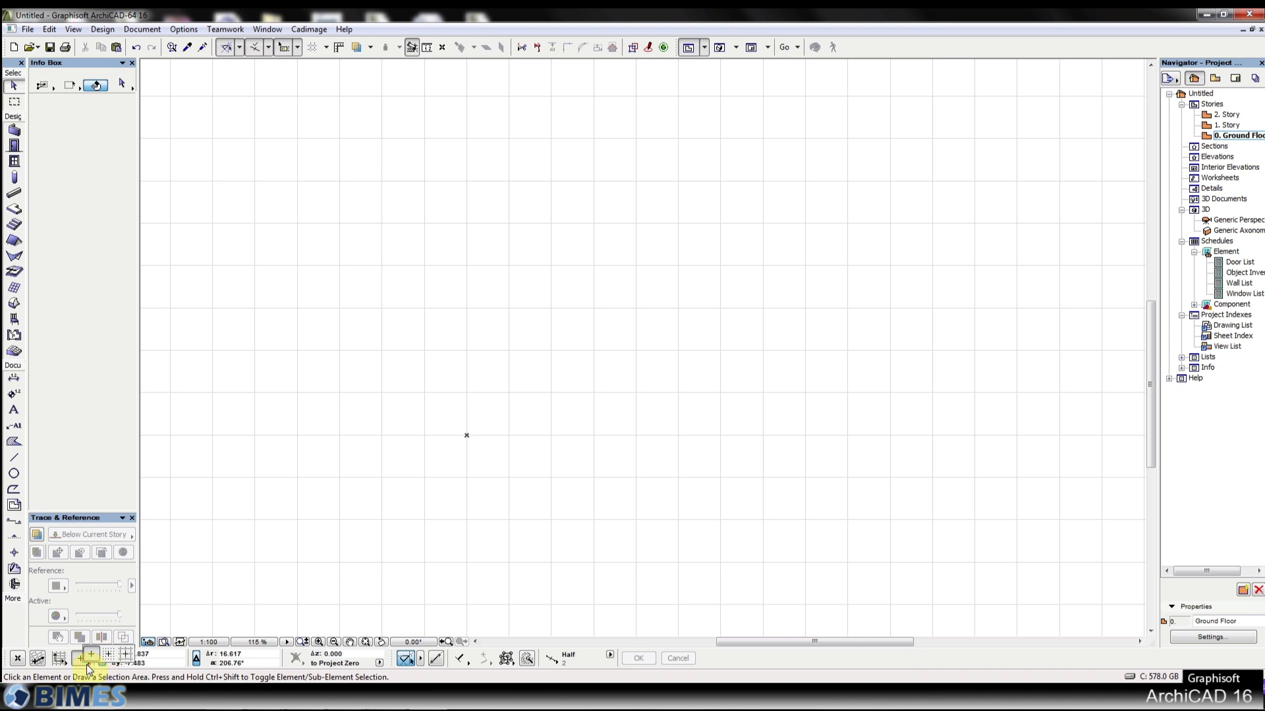
pyautogui.click(106, 660)
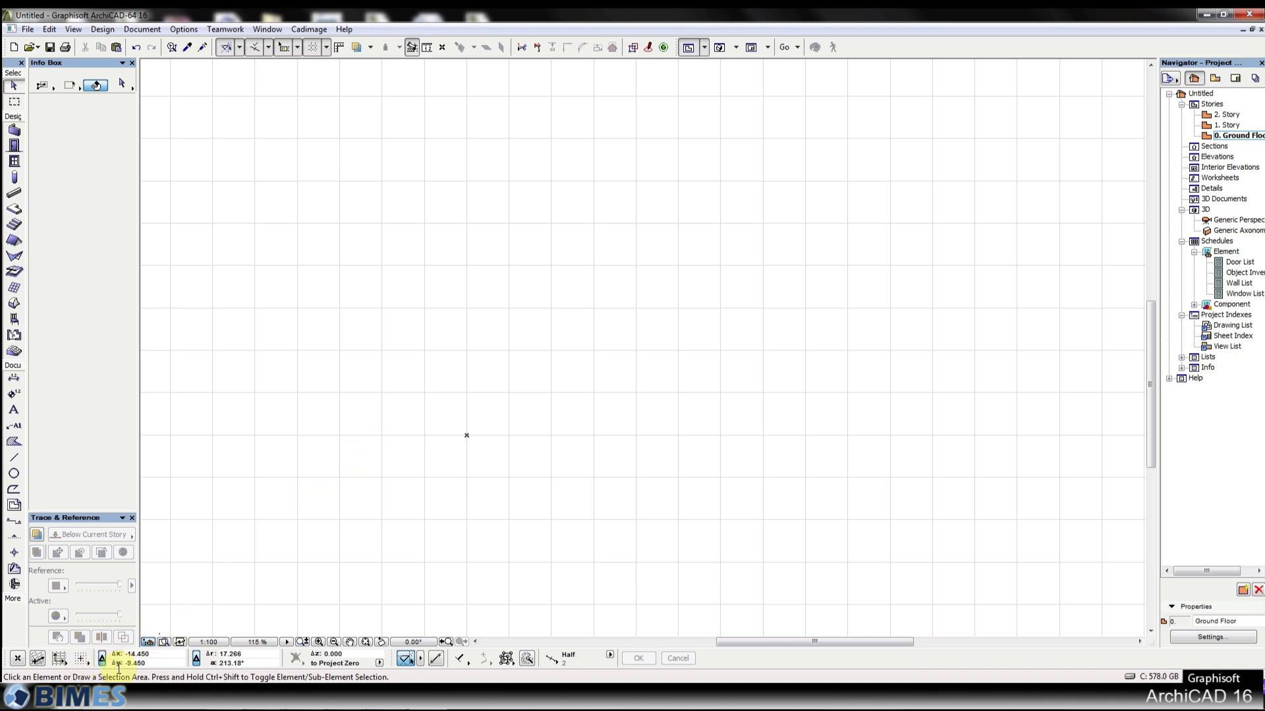
# Switch cursor snapping from the fine snap grid to the main construction grid and try it on the floor plan
pyautogui.click(79, 658)
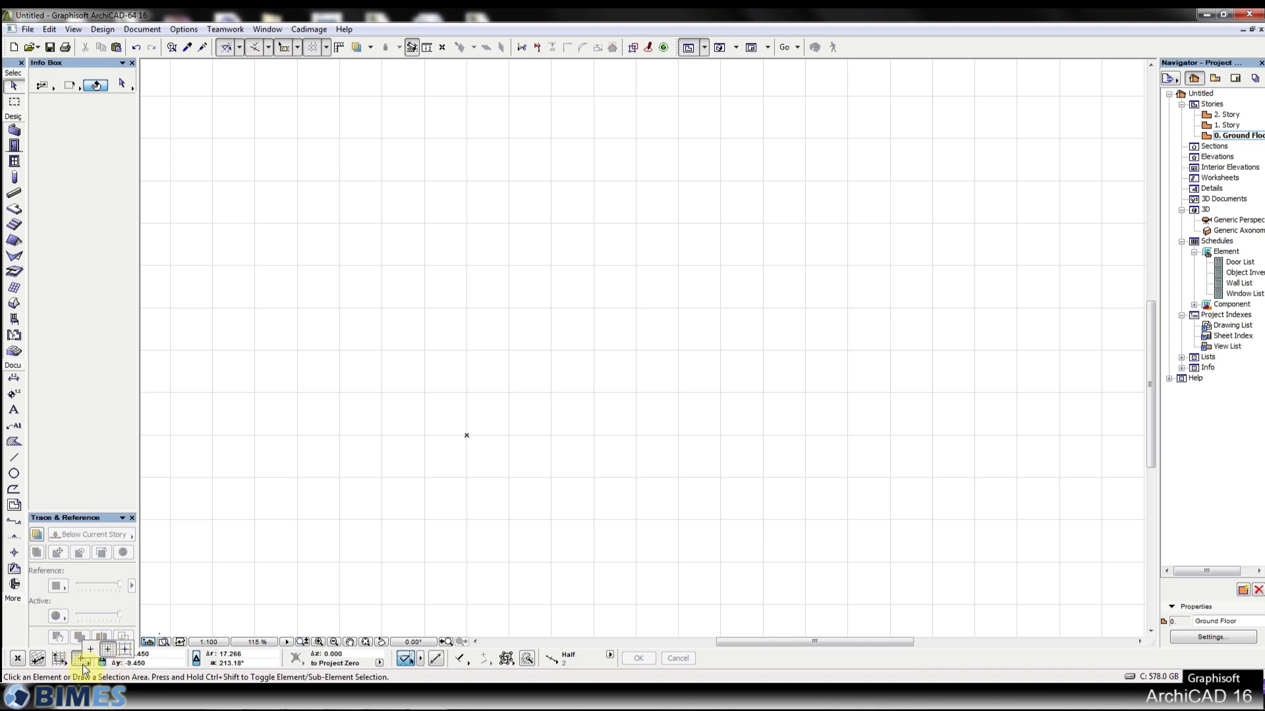
pyautogui.click(89, 667)
pyautogui.click(79, 666)
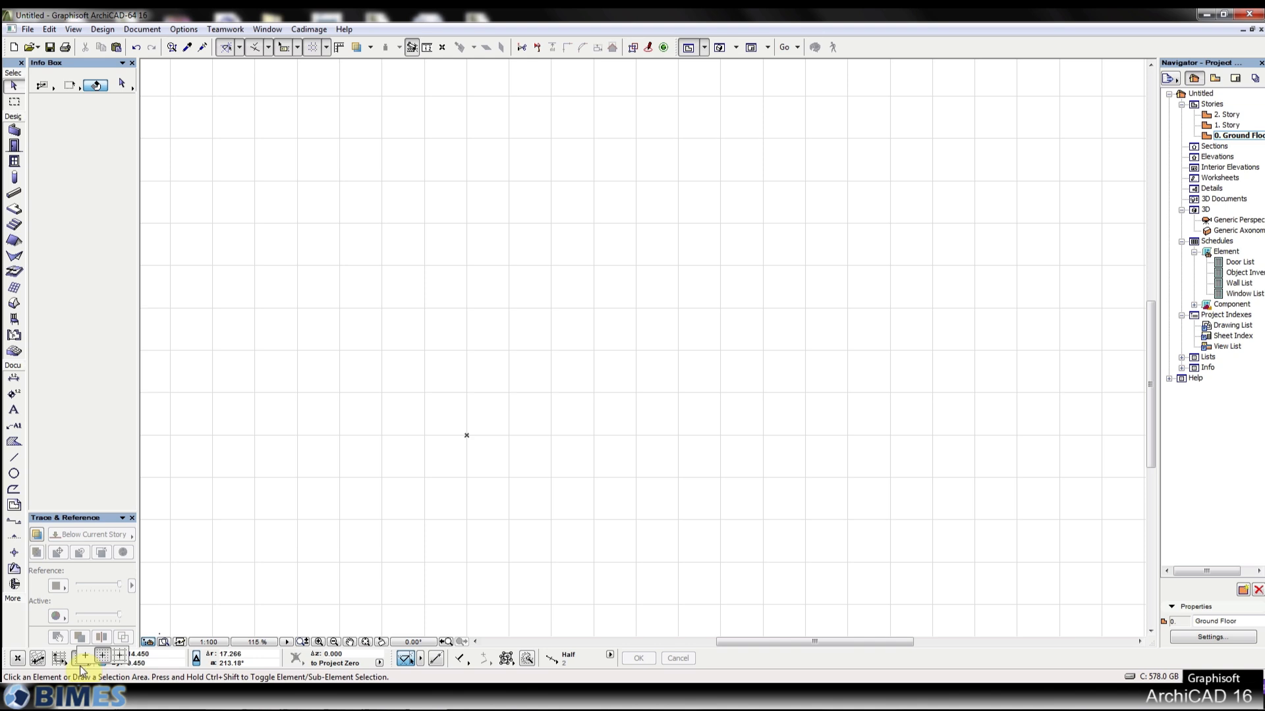
pyautogui.click(116, 658)
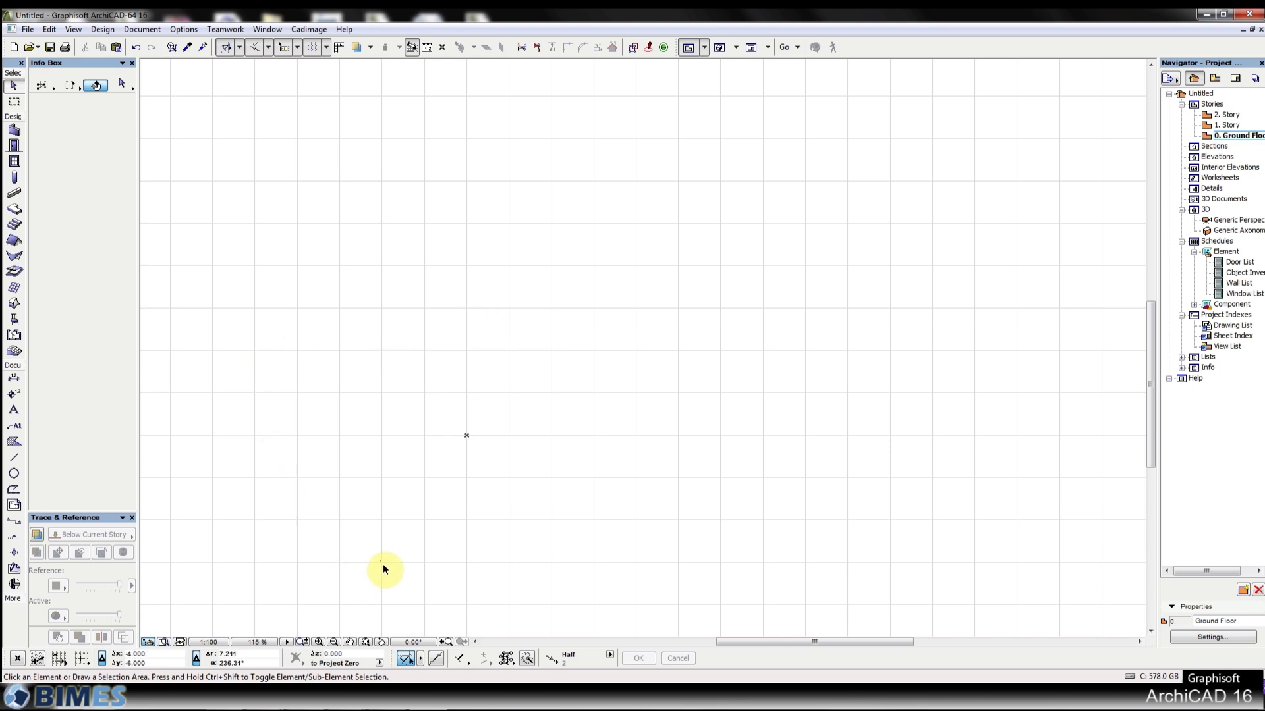
# Turn grid snapping off so the cursor moves freely on the floor plan
pyautogui.click(82, 658)
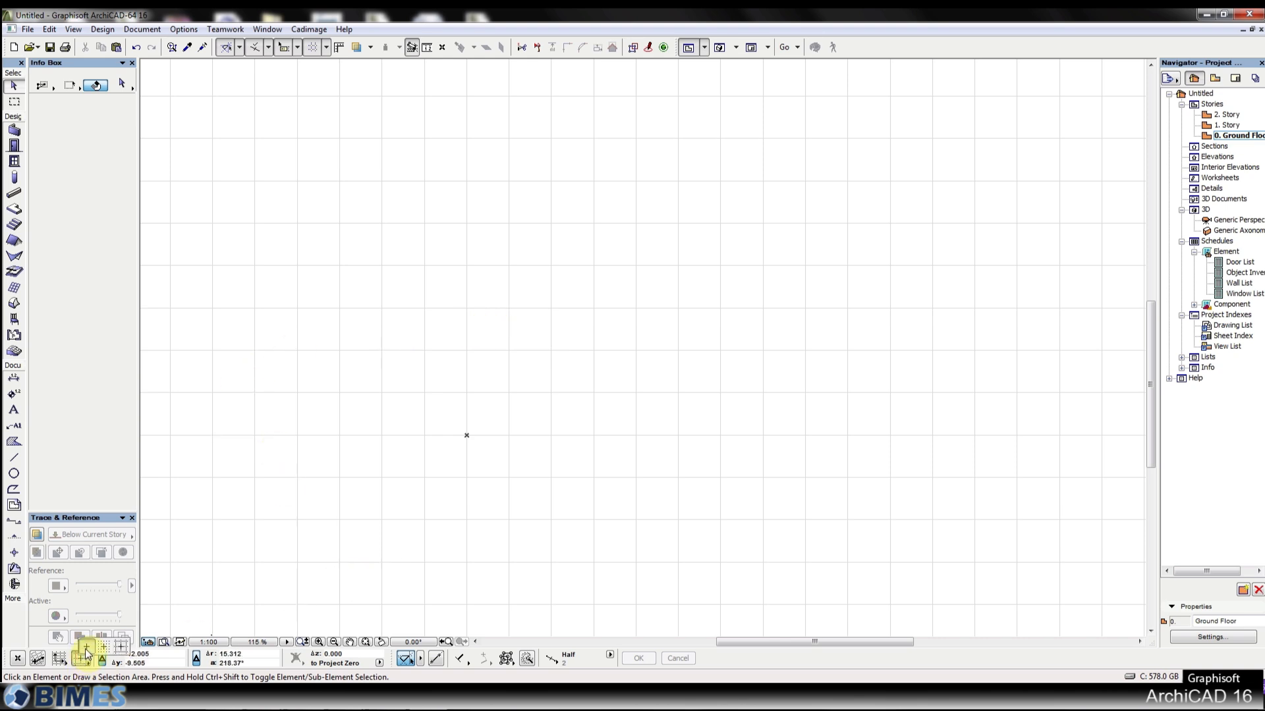
pyautogui.click(86, 649)
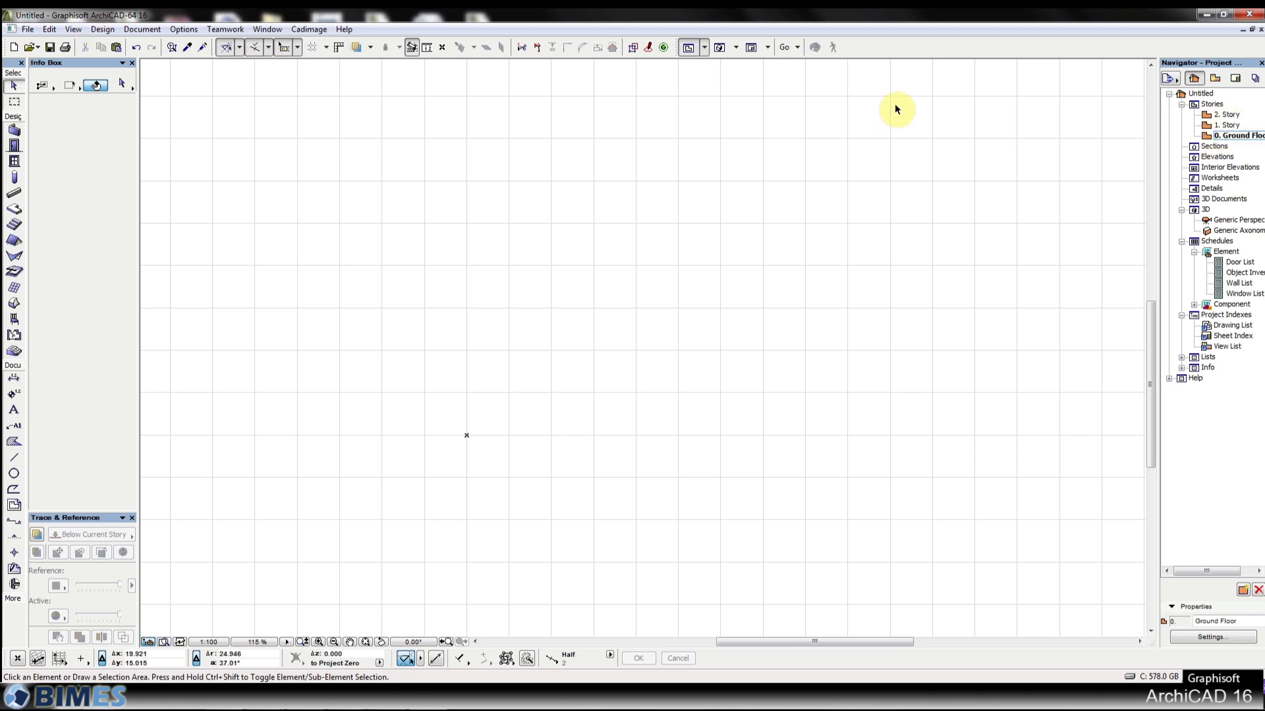
# Open the Story Settings and examine the name, elevation and height to next of each story
pyautogui.click(101, 29)
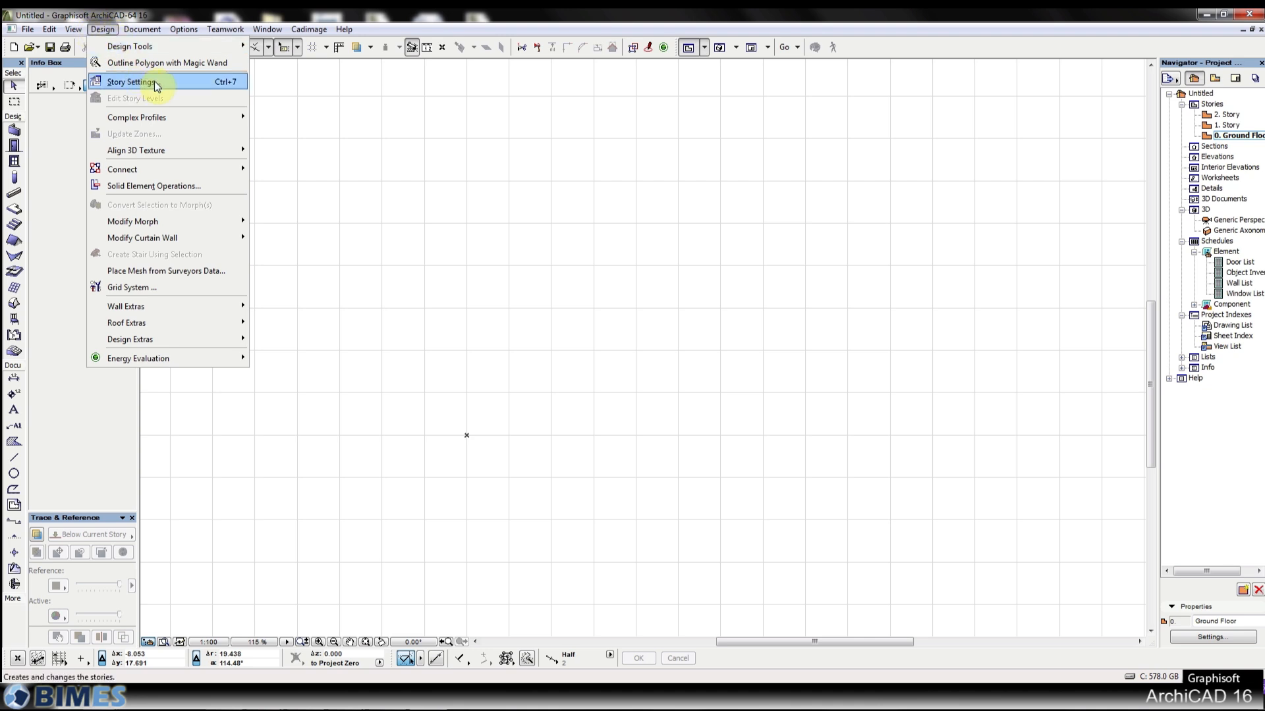
pyautogui.click(191, 82)
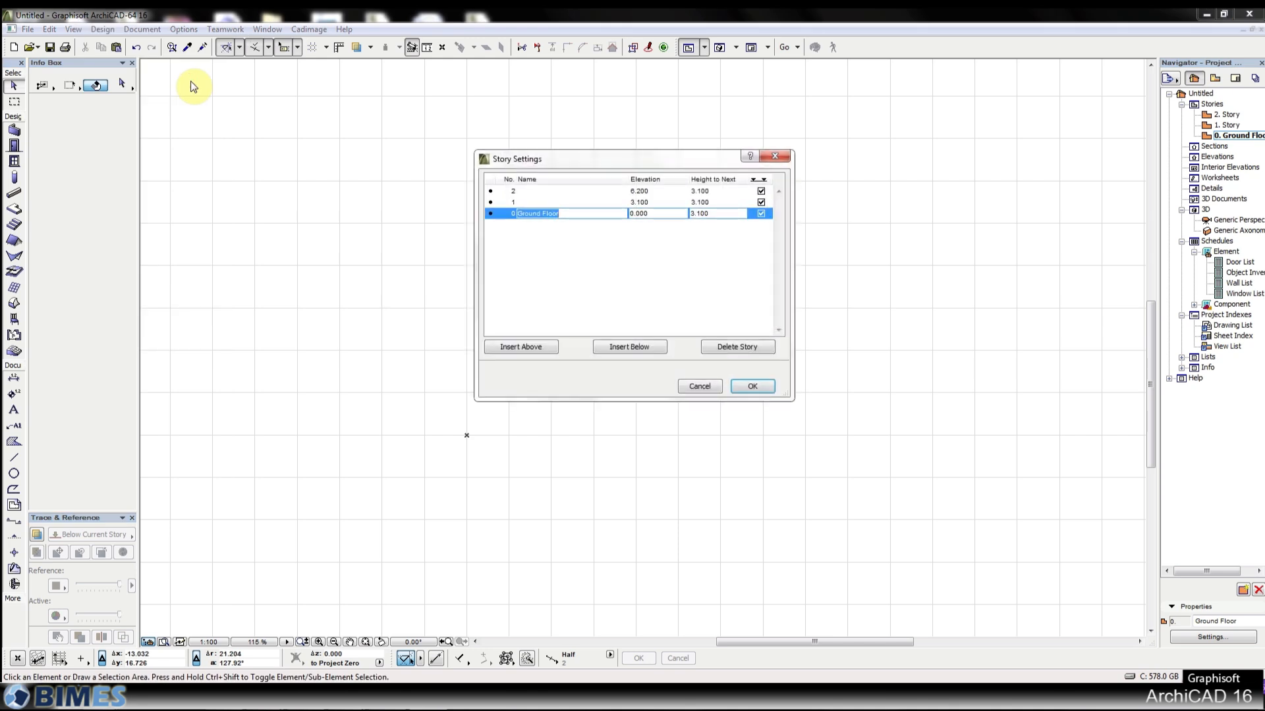
pyautogui.click(553, 202)
pyautogui.click(551, 193)
pyautogui.click(549, 212)
pyautogui.click(656, 214)
pyautogui.moveTo(624, 213); pyautogui.dragTo(663, 208)
pyautogui.click(659, 203)
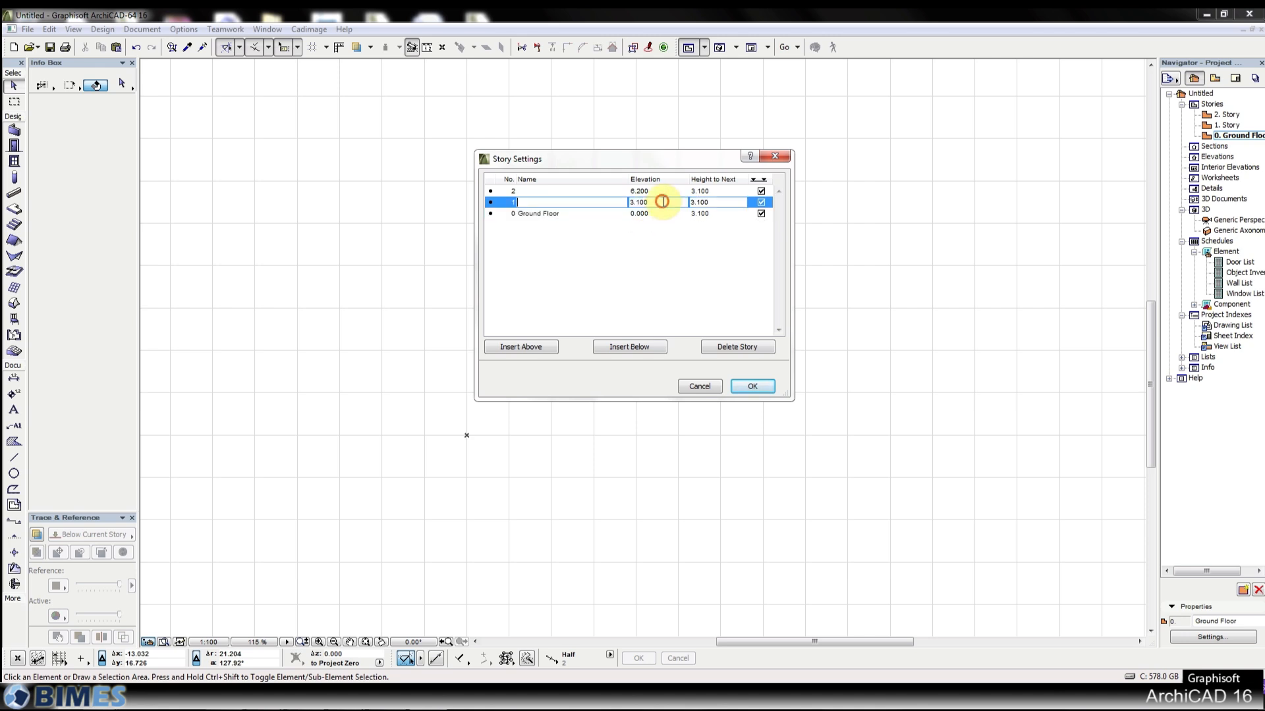
pyautogui.click(664, 189)
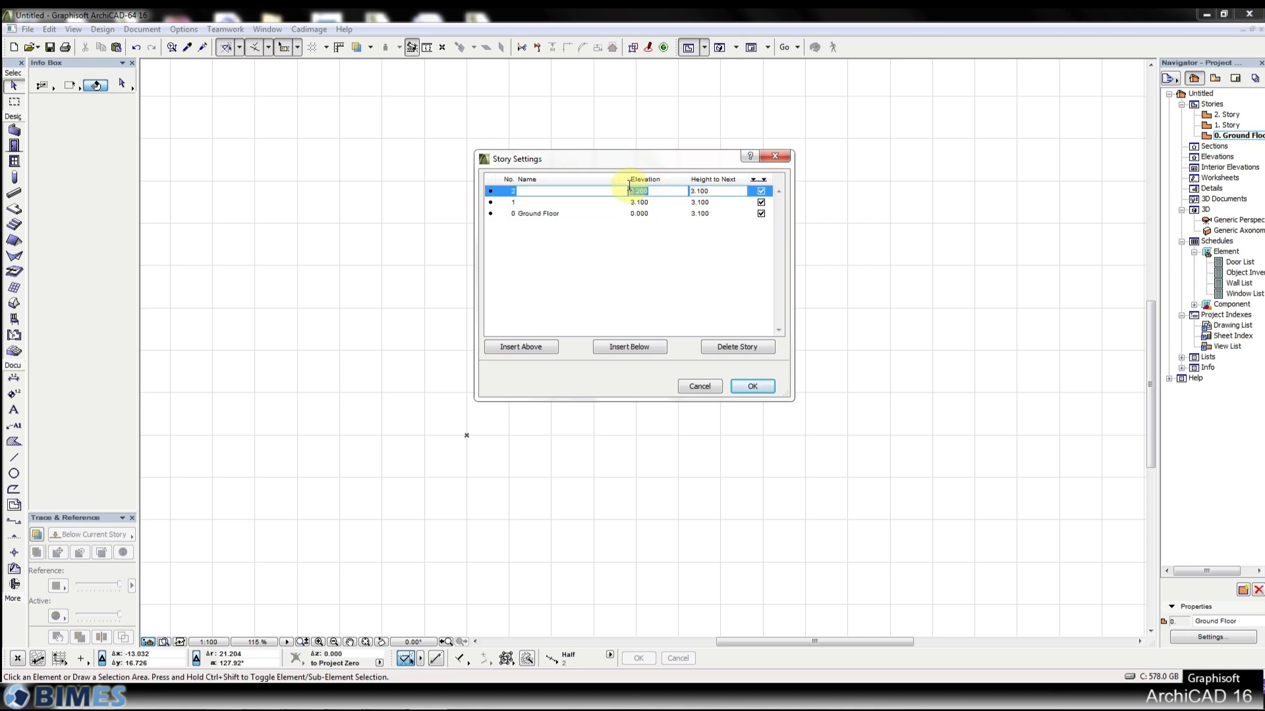
pyautogui.click(724, 205)
# Insert a new story below the Ground Floor and name it Foundation
pyautogui.click(720, 212)
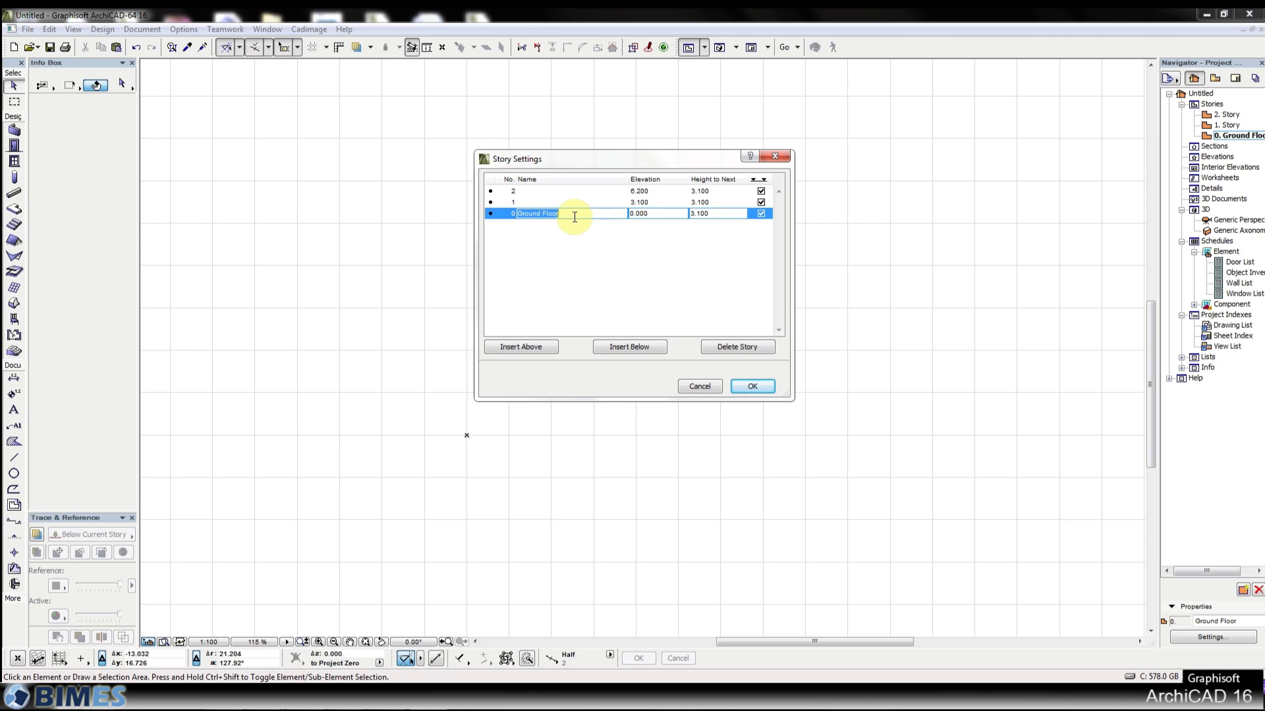
pyautogui.click(642, 346)
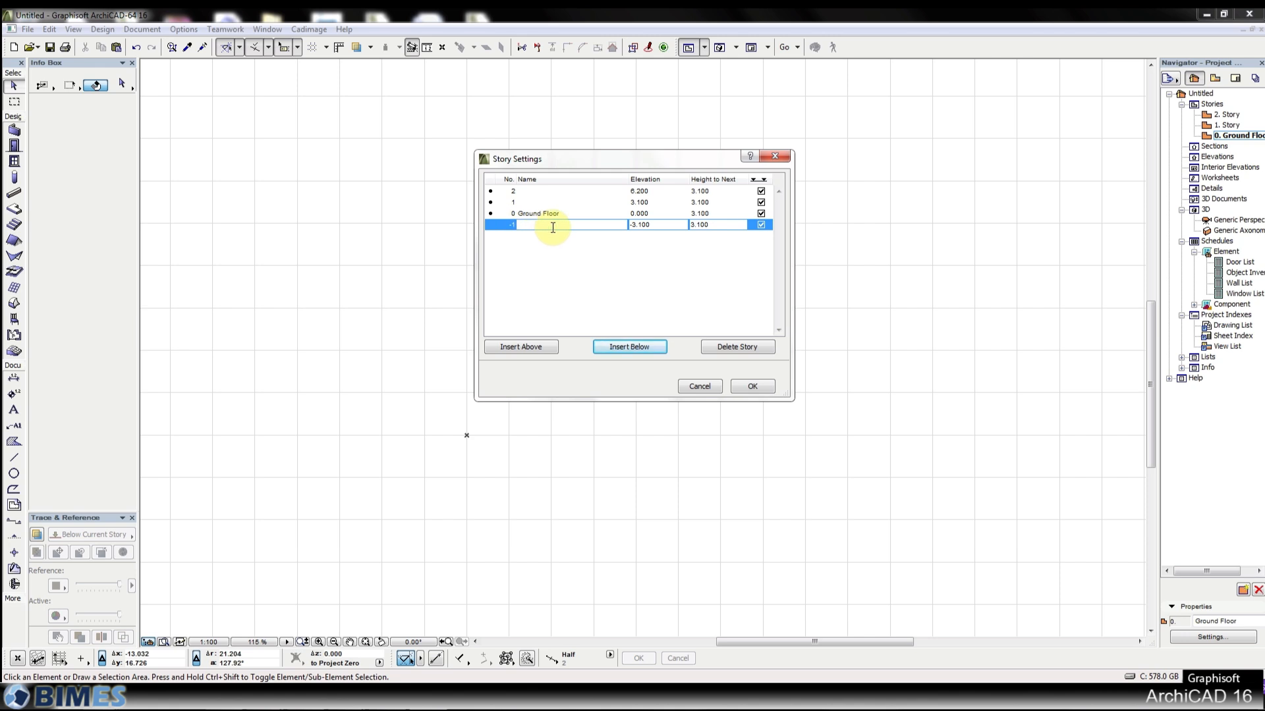
pyautogui.write('Foundation')
pyautogui.click(557, 220)
# Name story 1 First and story 2 Roof in the Story Settings
pyautogui.click(552, 202)
pyautogui.write('First')
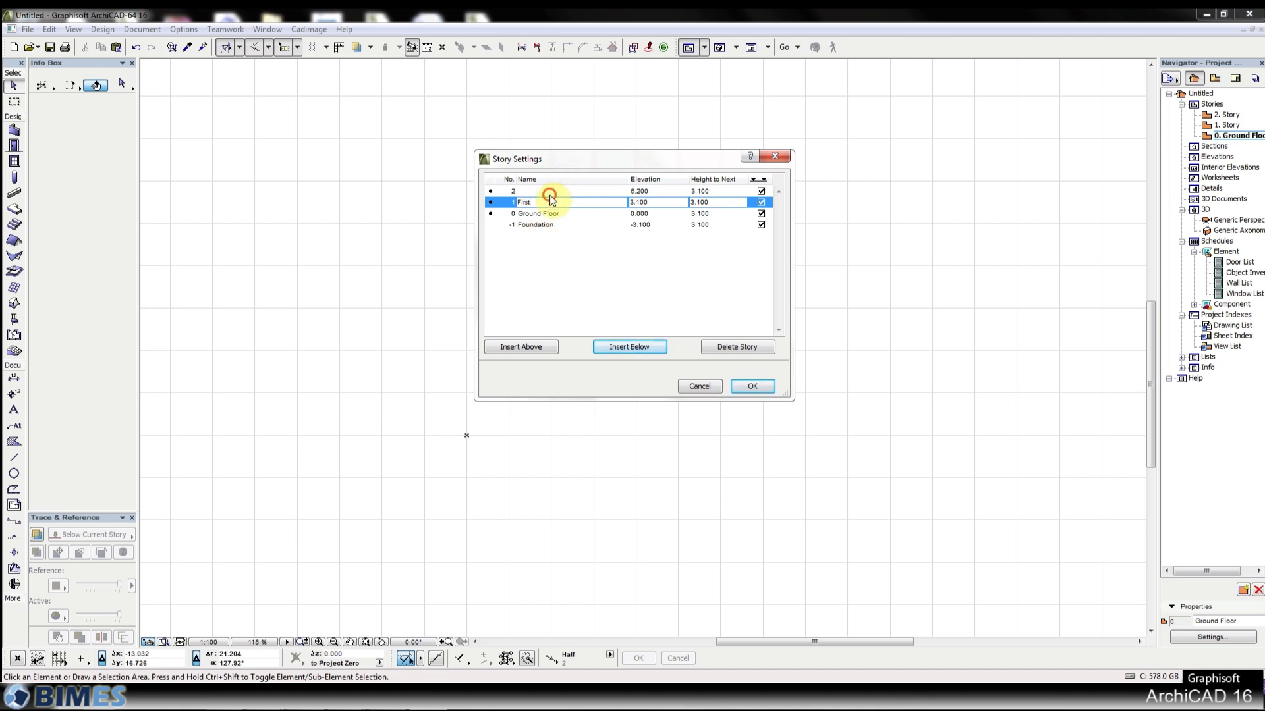
pyautogui.click(559, 191)
pyautogui.write('Roof')
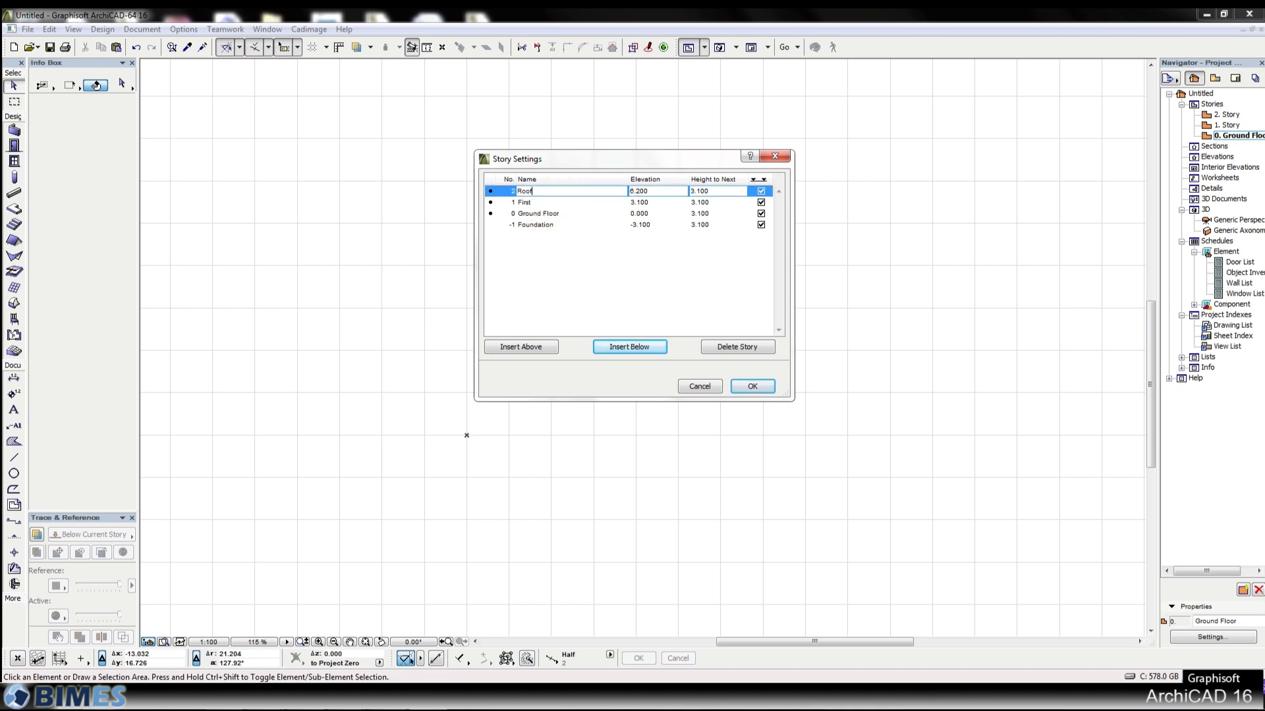
# Set the Ground Floor's elevation to 0.45 and its height to next to 3.1, and check the stories above
pyautogui.click(662, 203)
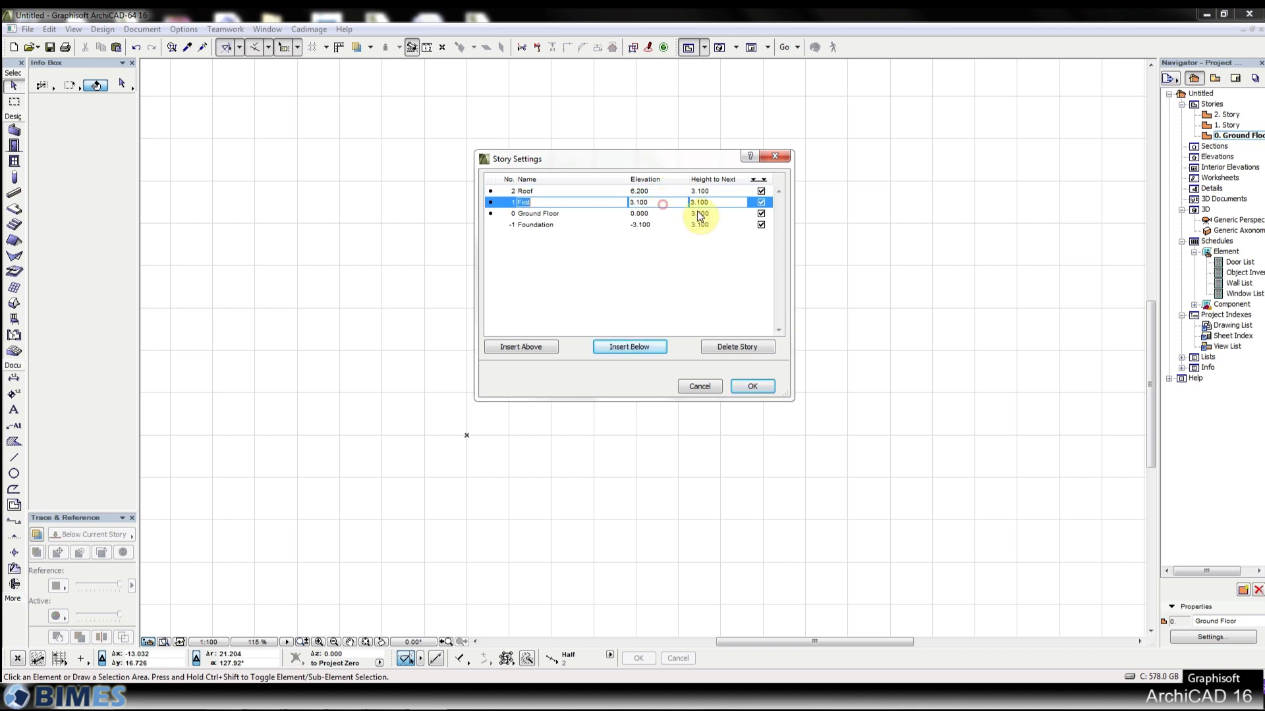
pyautogui.click(659, 213)
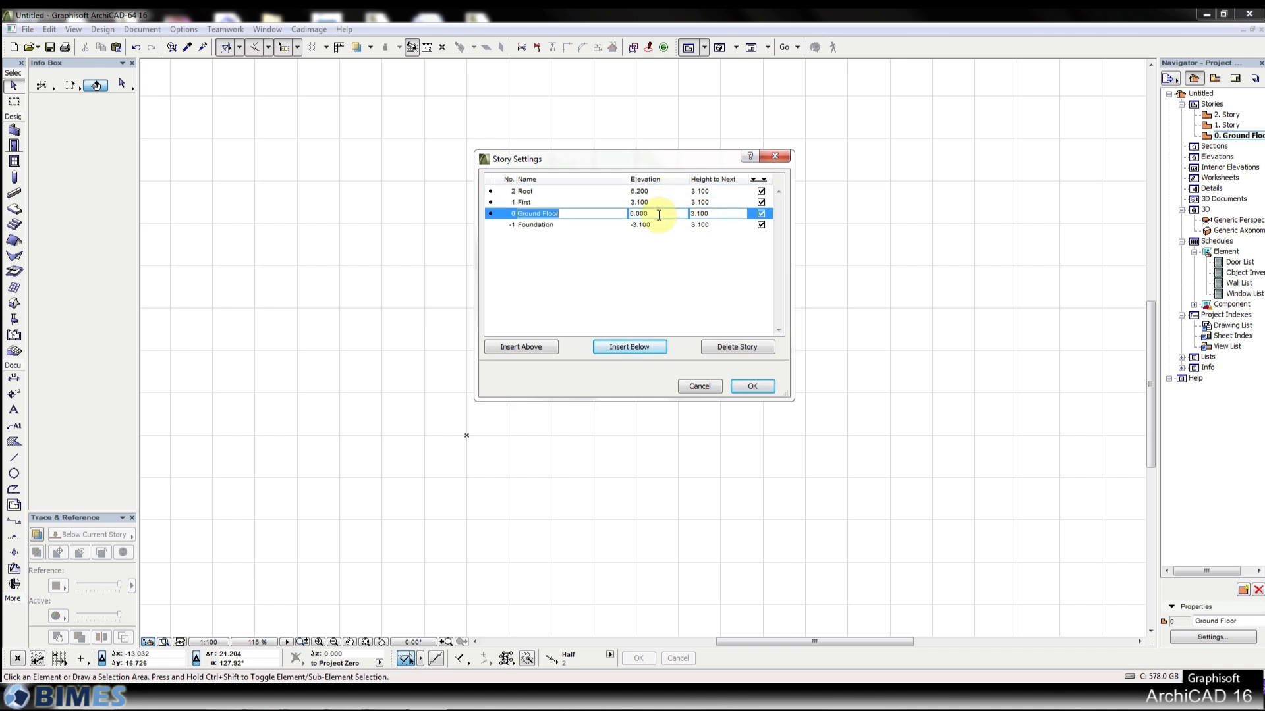
pyautogui.click(650, 225)
pyautogui.click(650, 213)
pyautogui.moveTo(658, 213); pyautogui.dragTo(609, 213)
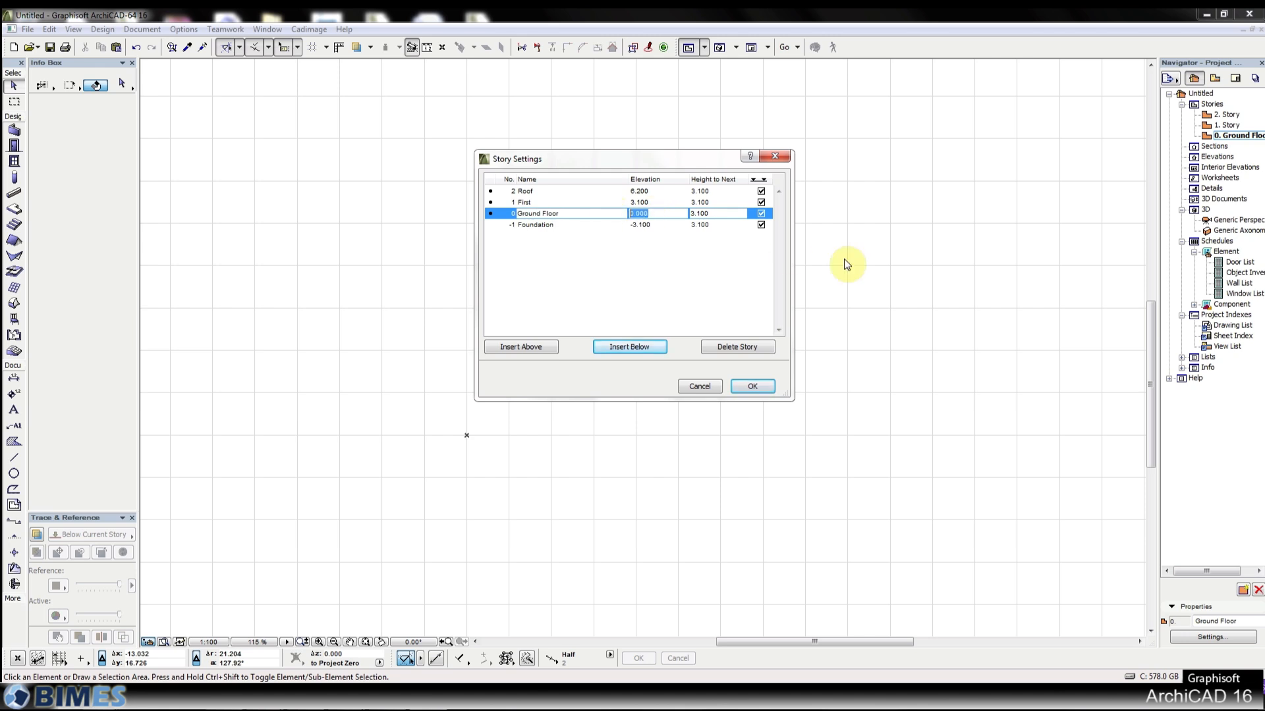
pyautogui.write('0.45')
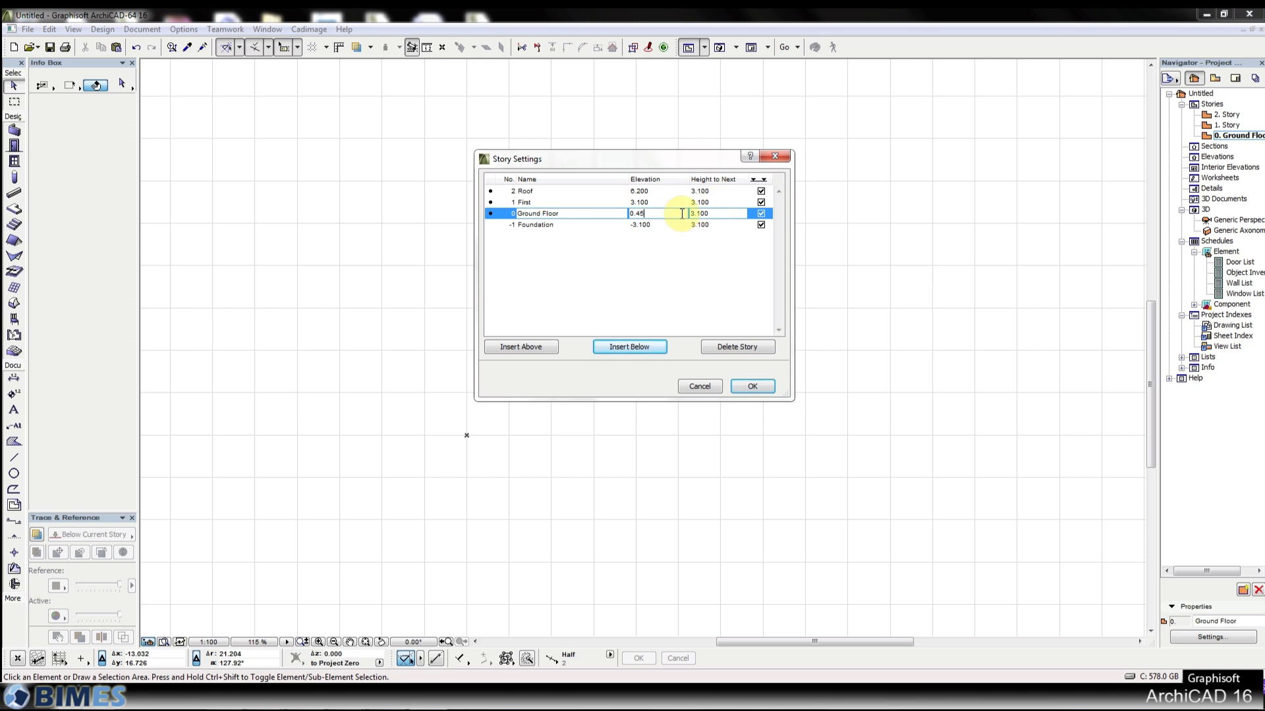
pyautogui.press('Tab')
pyautogui.write('3.1')
pyautogui.click(717, 231)
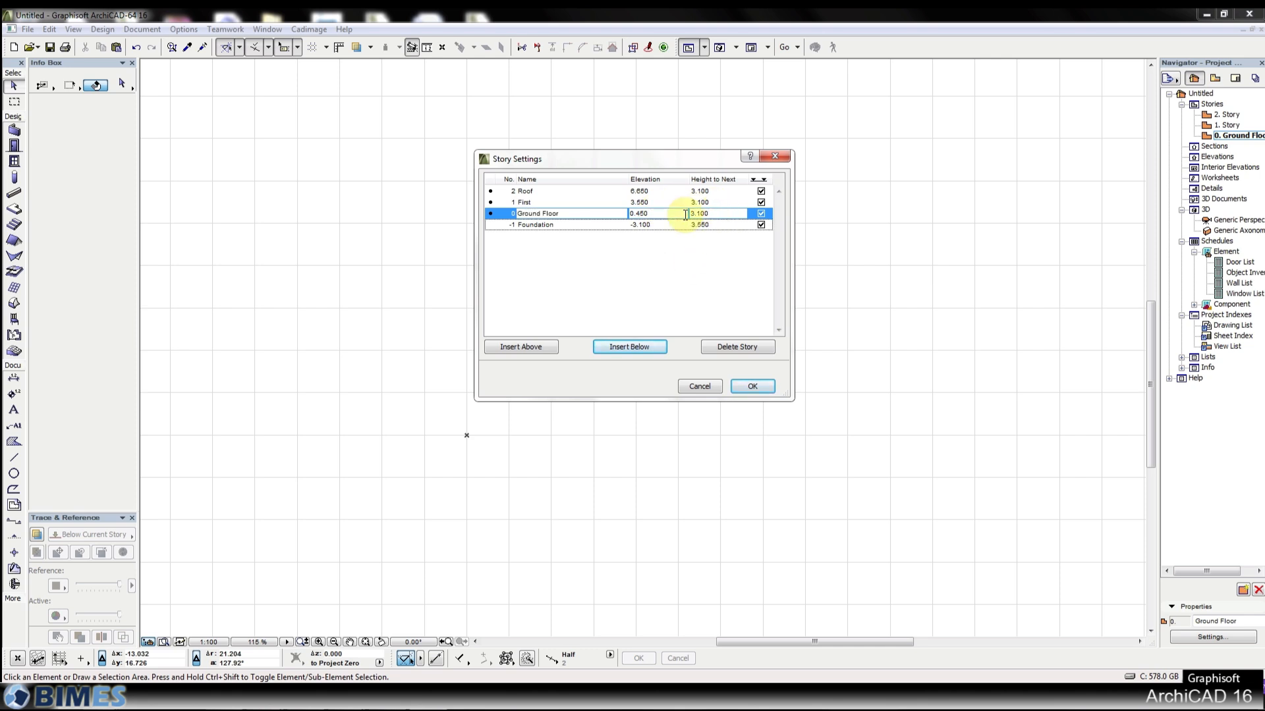
pyautogui.click(652, 203)
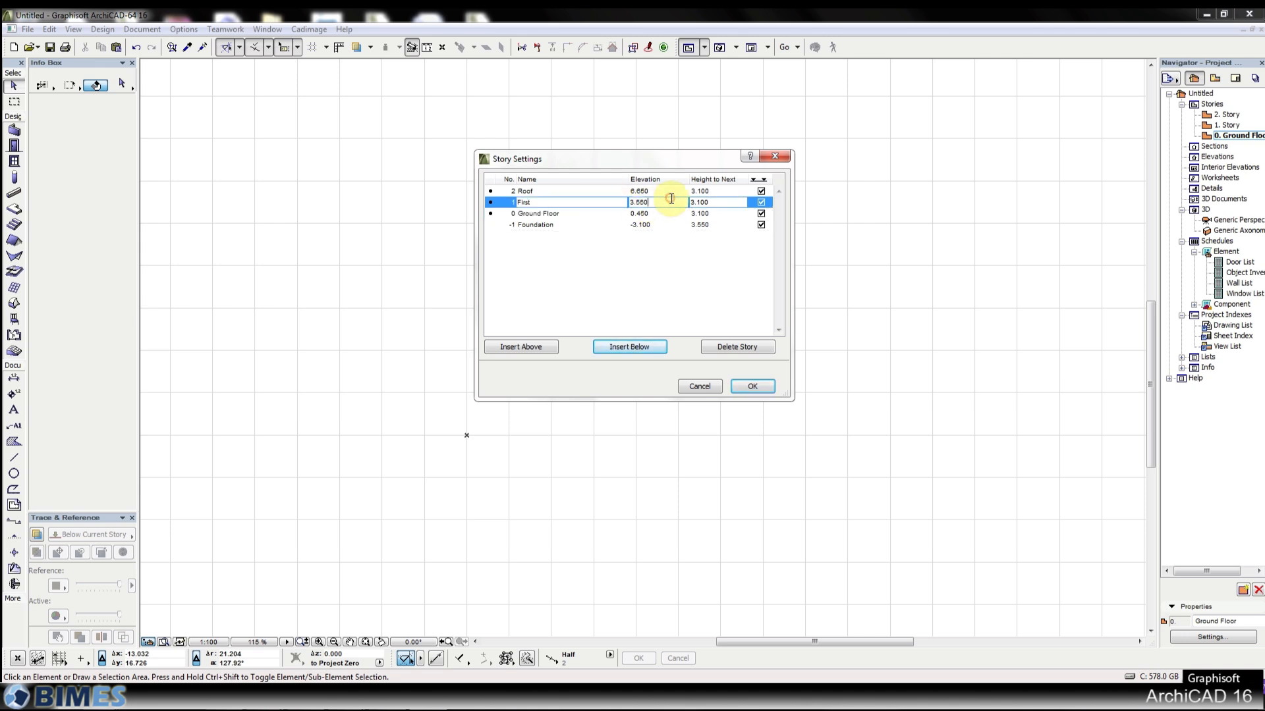
pyautogui.press('Up')
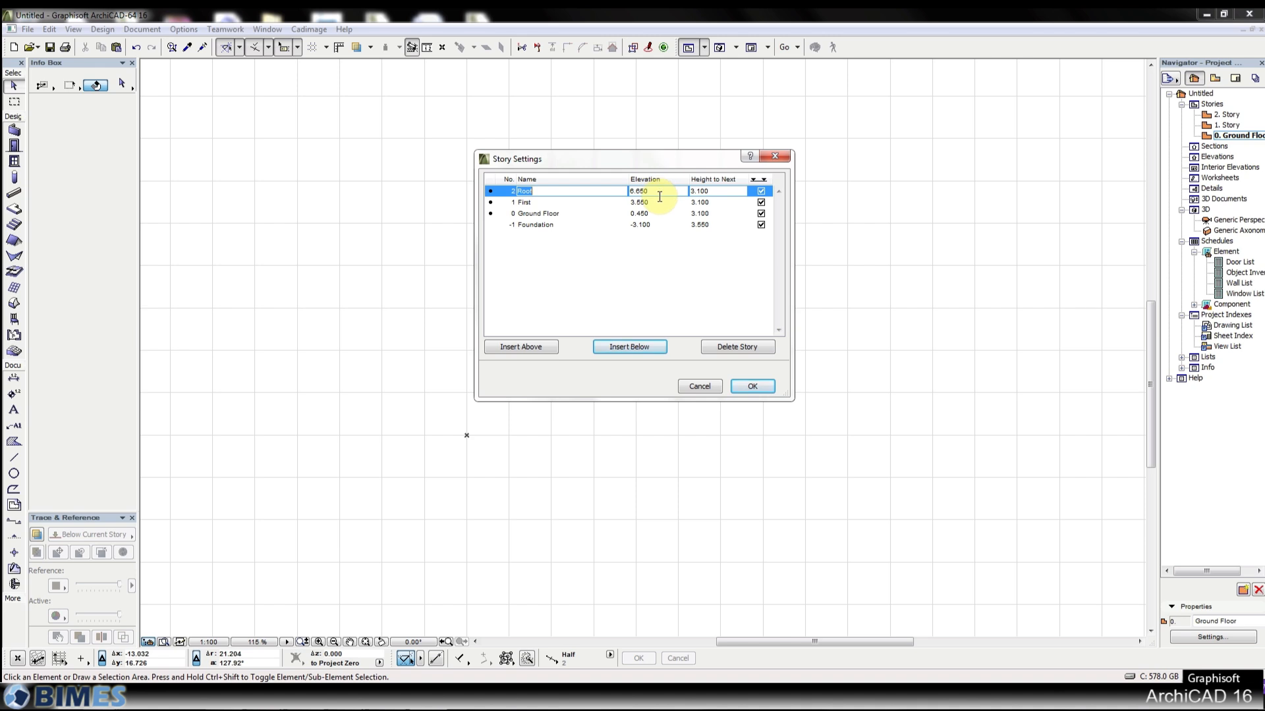
# Set the Ground Floor's elevation to 0 and its height to next to 3.1, and apply the story settings
pyautogui.click(661, 213)
pyautogui.write('0')
pyautogui.click(686, 203)
pyautogui.click(699, 213)
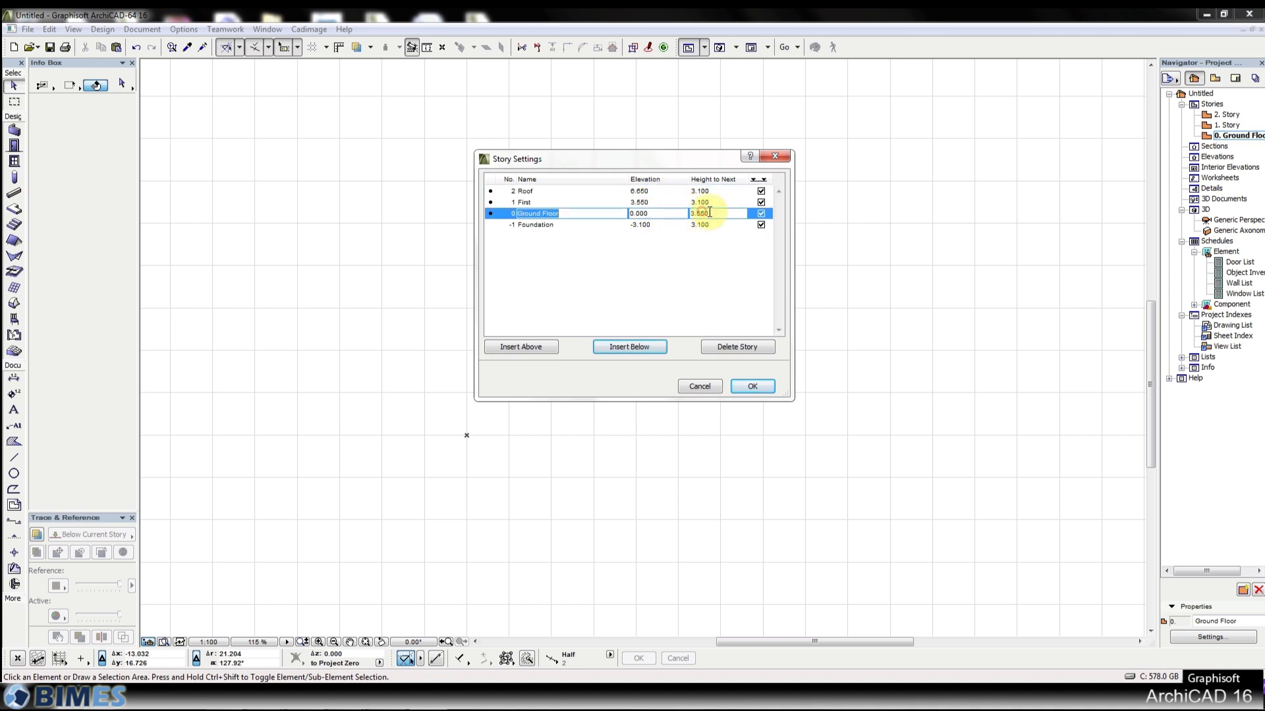
pyautogui.write('3.1')
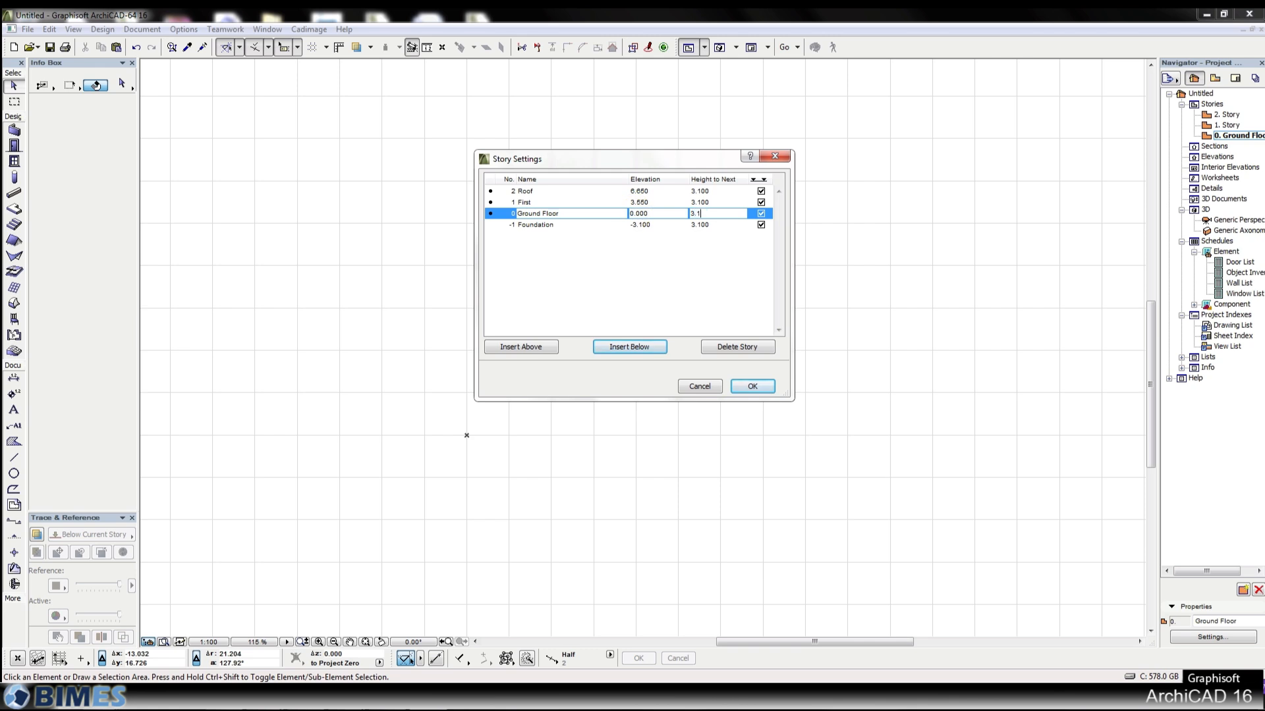
pyautogui.click(662, 259)
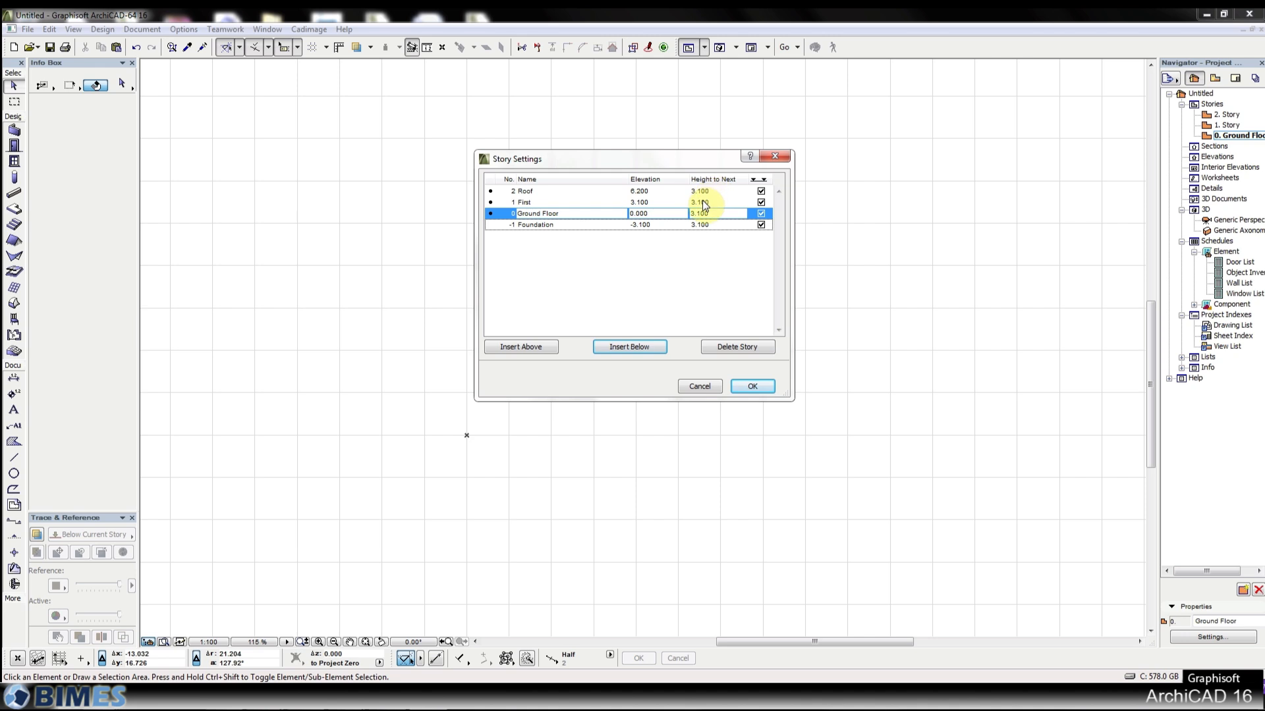
pyautogui.click(647, 263)
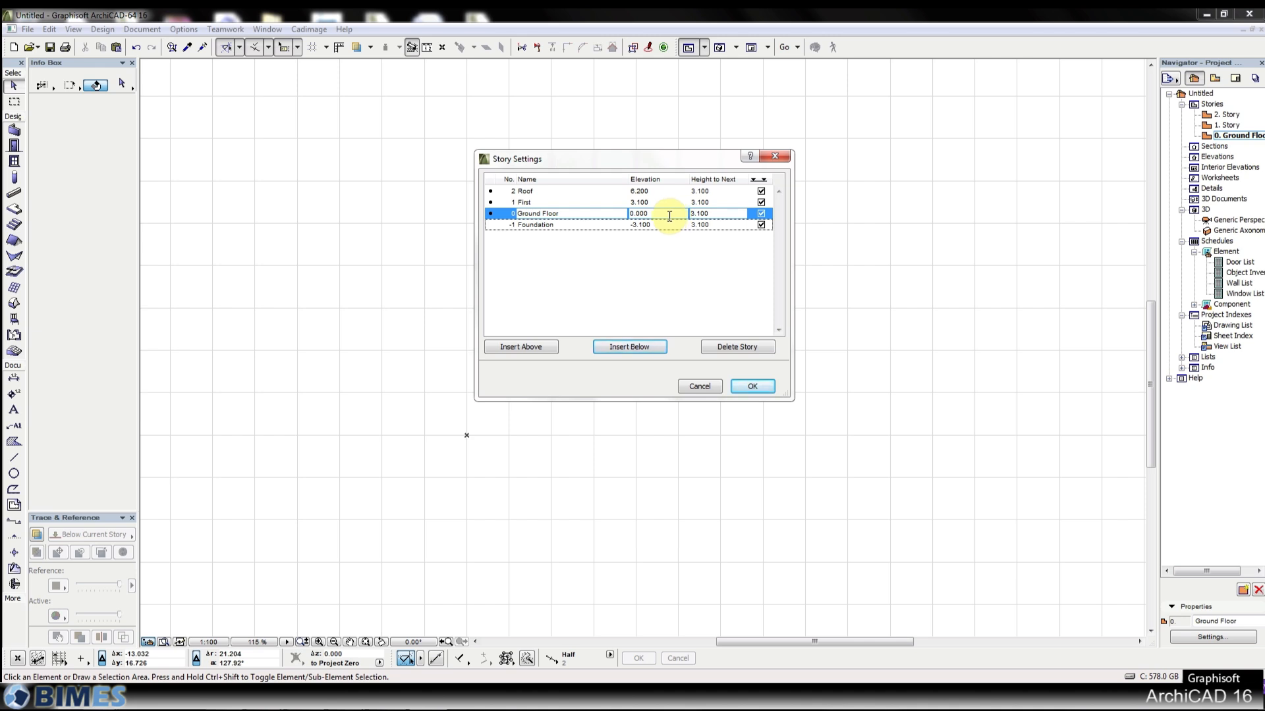
pyautogui.click(539, 191)
pyautogui.click(554, 214)
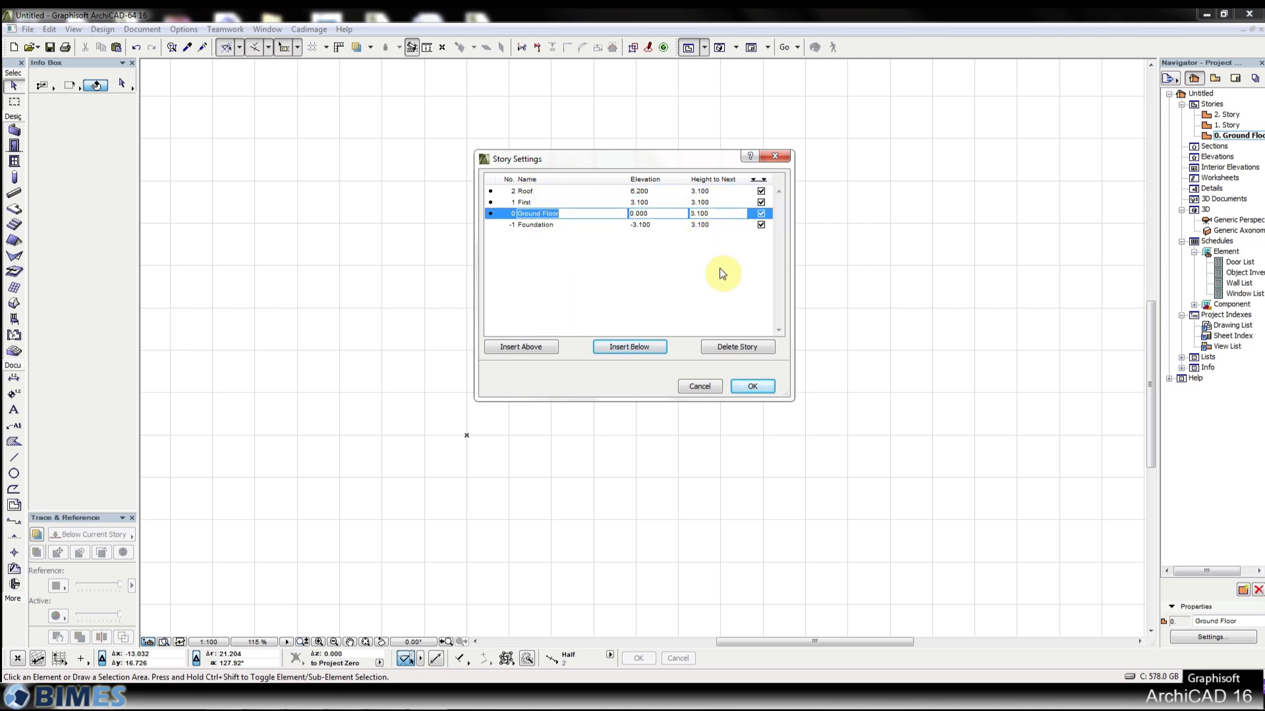
pyautogui.click(753, 386)
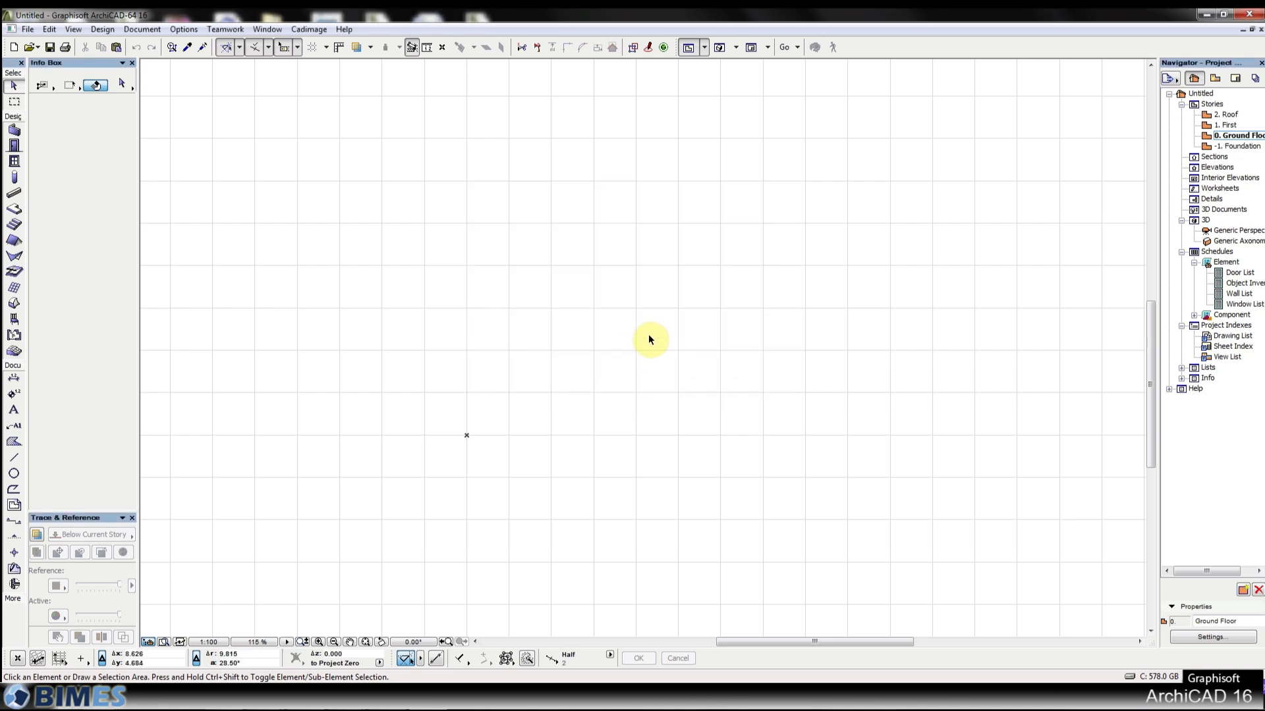
# Open the Project Info and look through the project, architect and client detail fields, leaving them unchanged
pyautogui.click(31, 29)
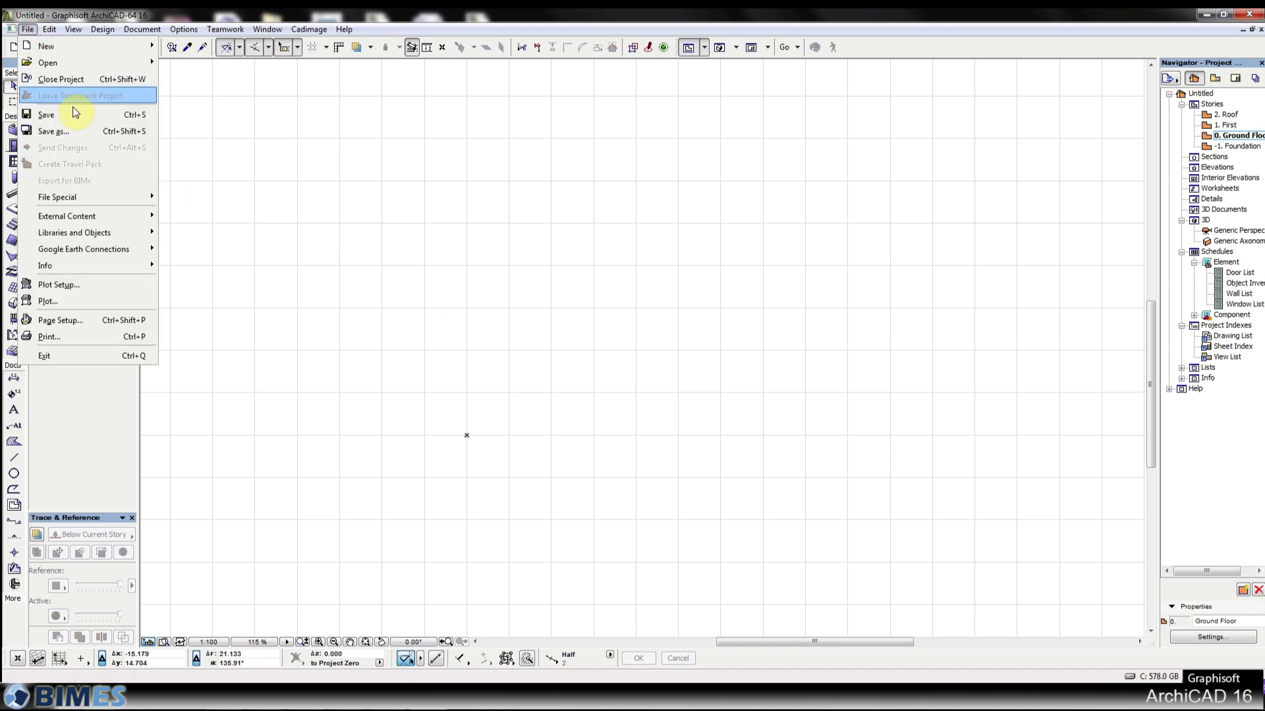
pyautogui.moveTo(40, 35)
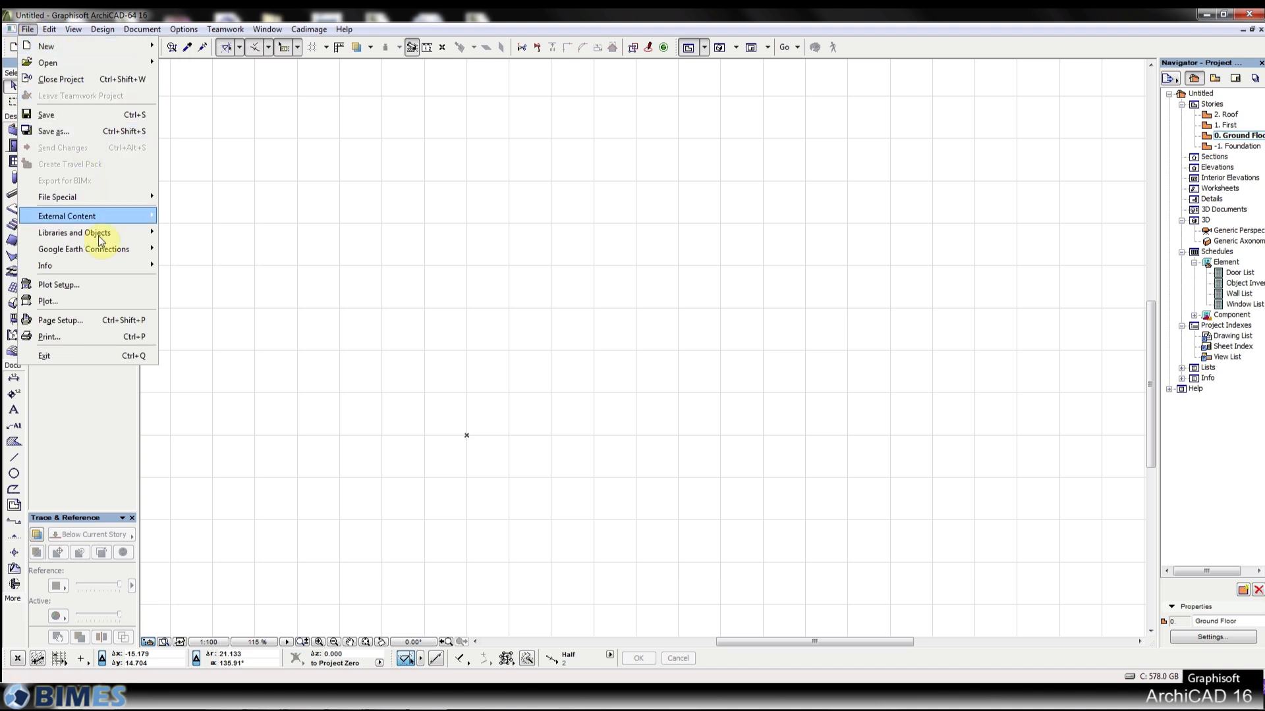
pyautogui.moveTo(101, 267)
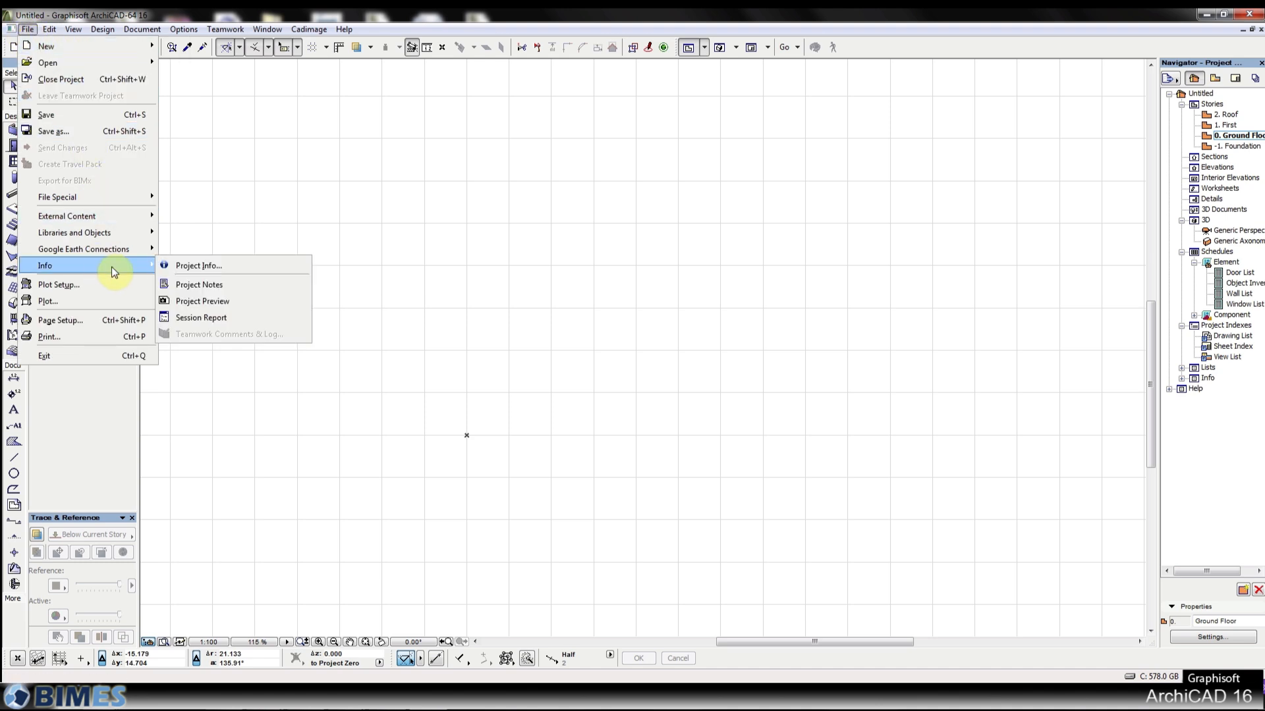
pyautogui.click(251, 267)
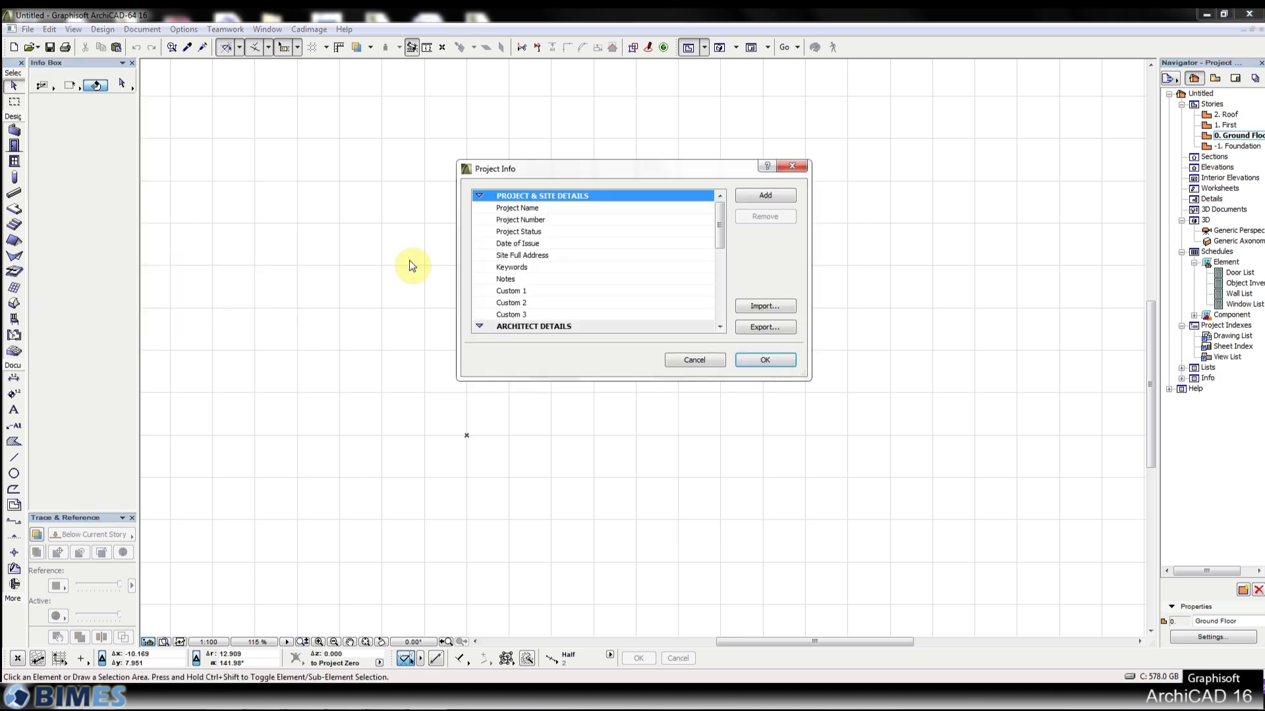
pyautogui.moveTo(721, 216); pyautogui.dragTo(723, 311)
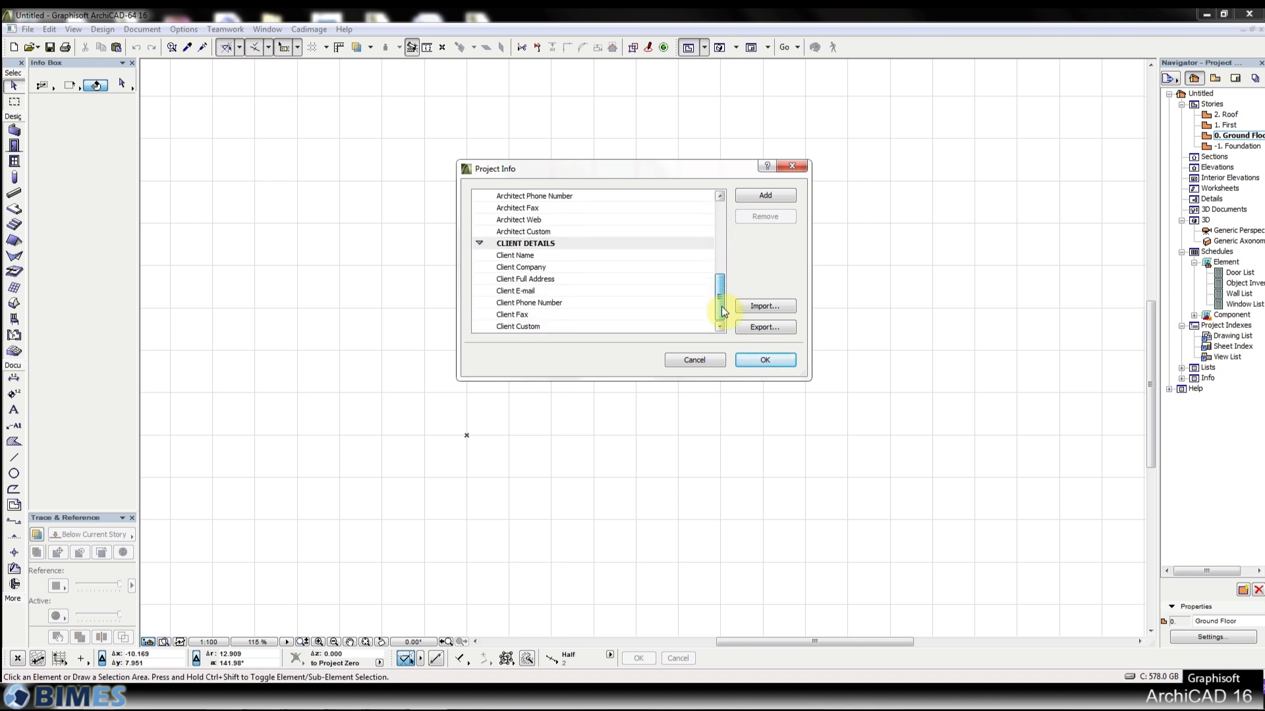
pyautogui.click(709, 360)
pyautogui.click(28, 29)
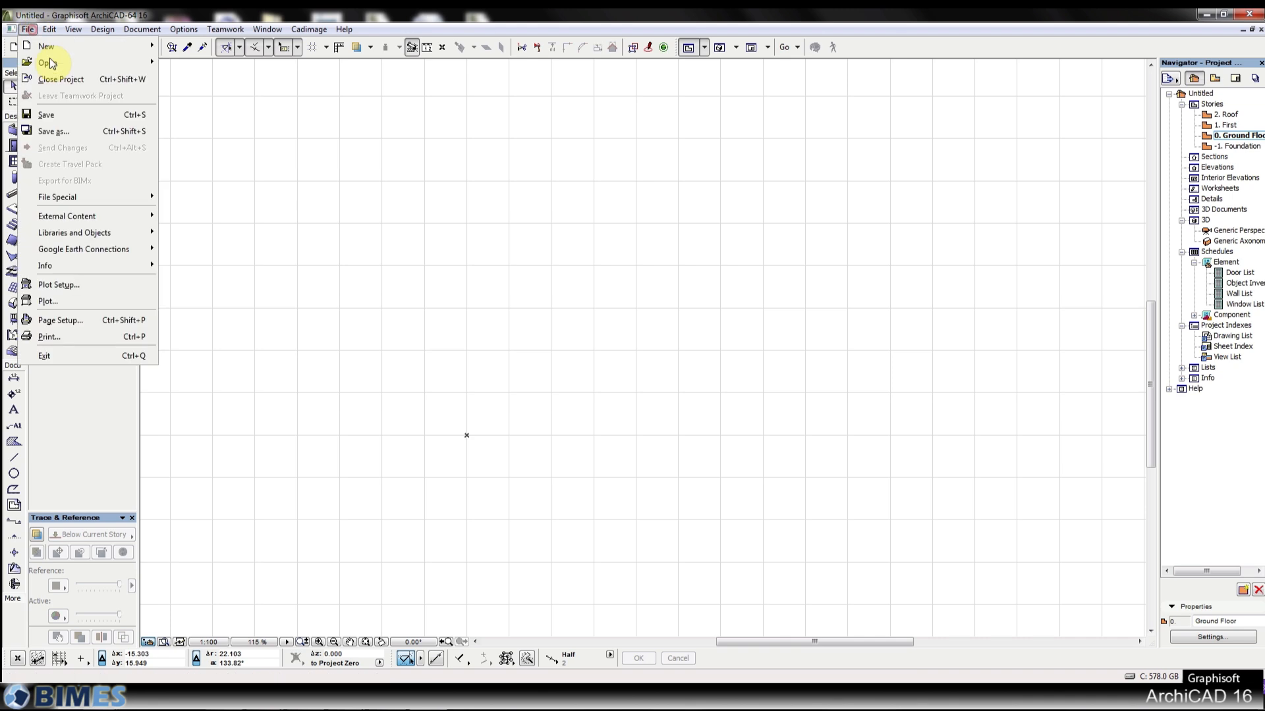
pyautogui.moveTo(116, 267)
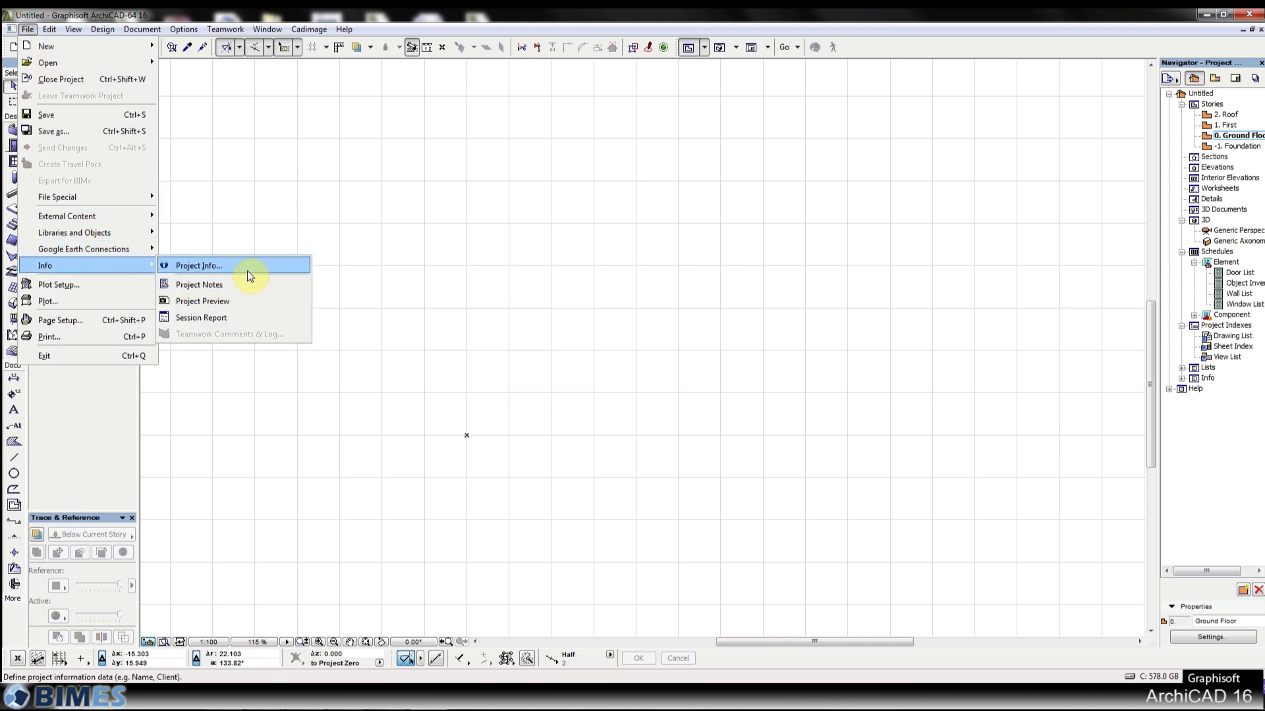
pyautogui.click(347, 161)
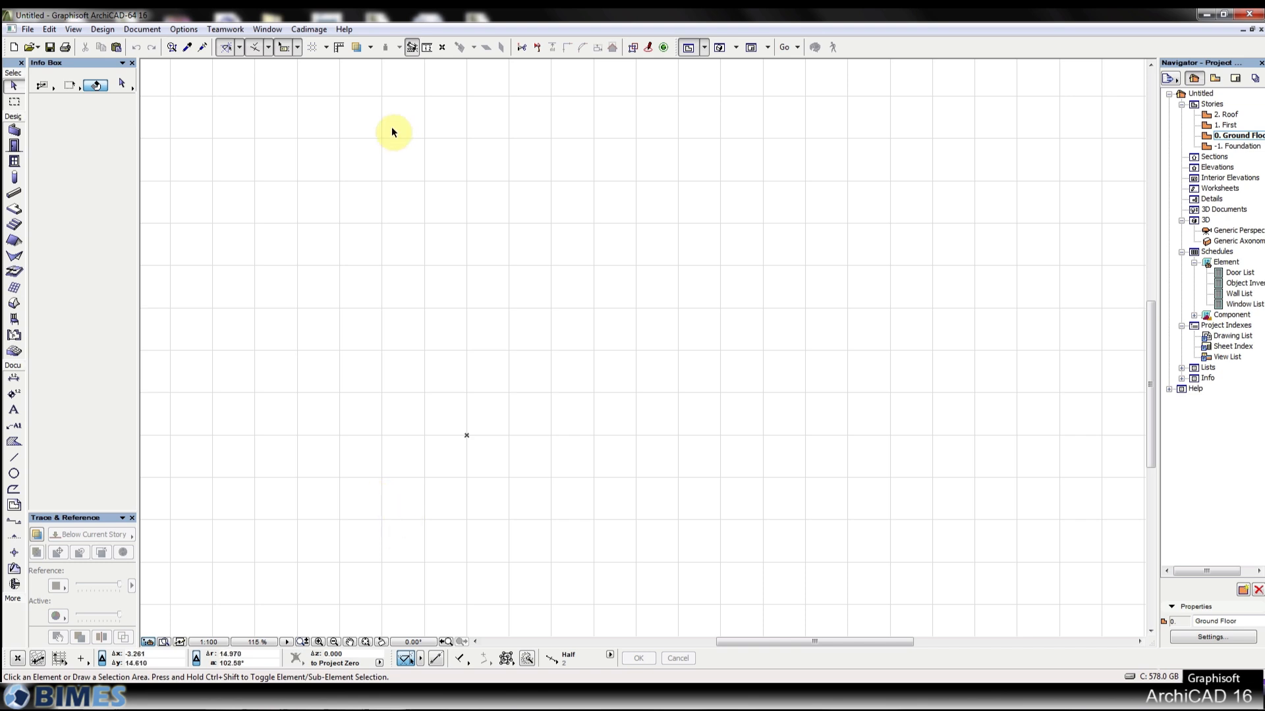
# Open the 3D projection settings, continue to the additional sun settings, and bring up the project location from there
pyautogui.click(80, 29)
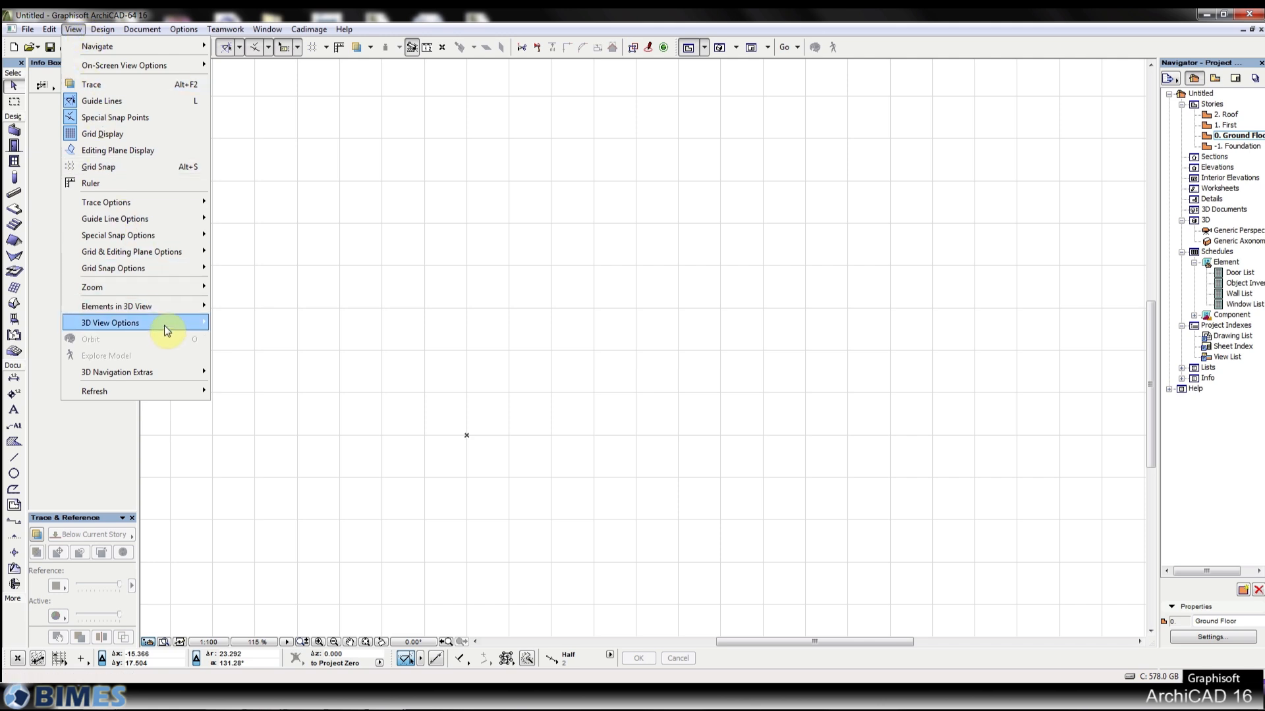
pyautogui.moveTo(164, 326)
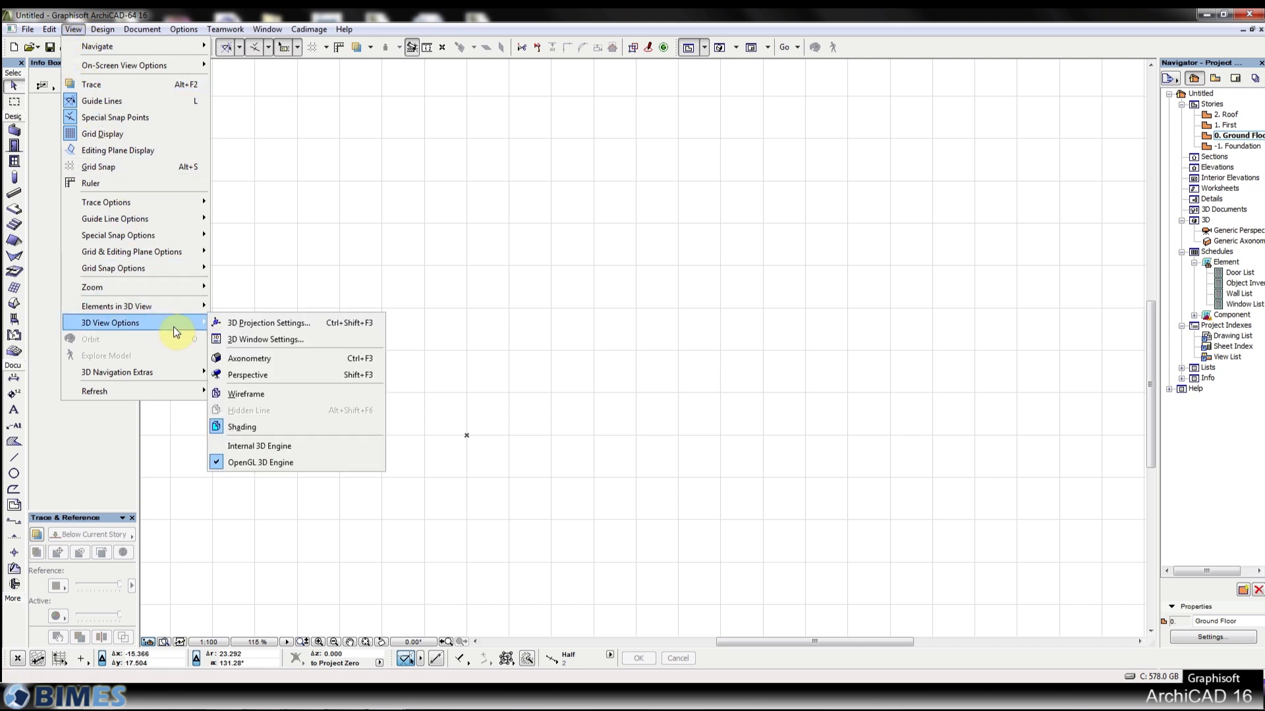
pyautogui.click(321, 325)
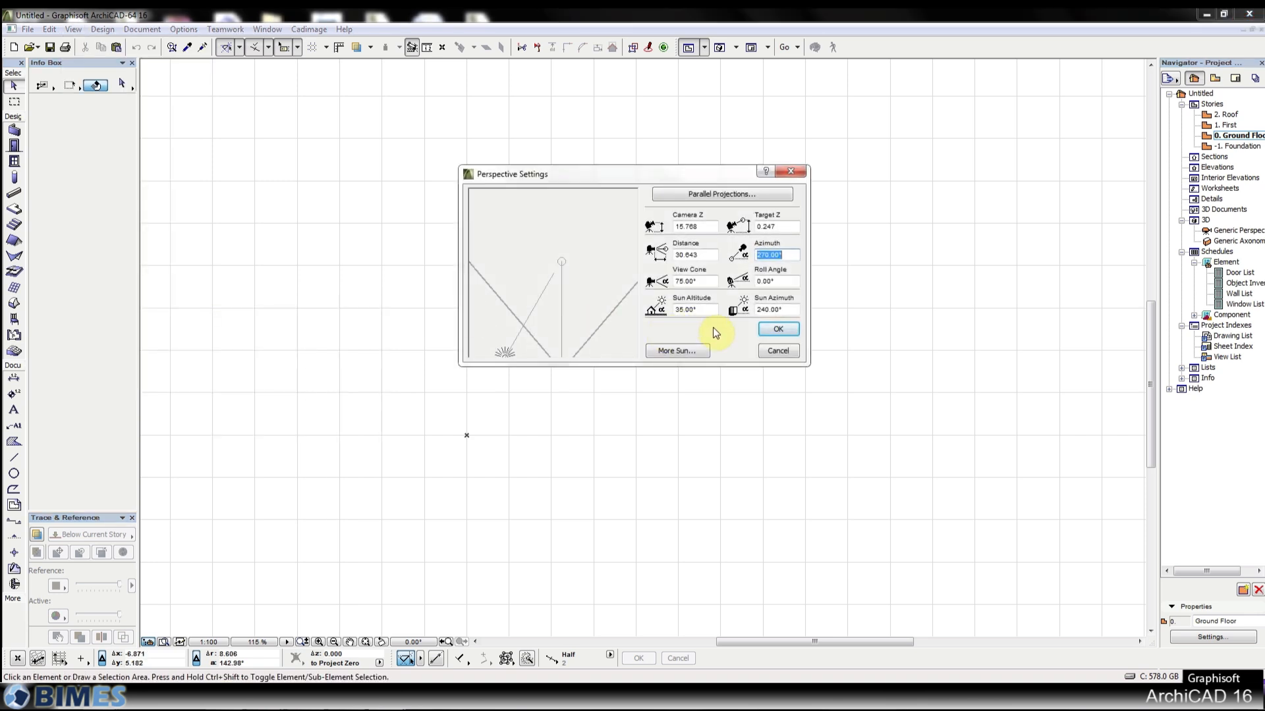
pyautogui.click(693, 354)
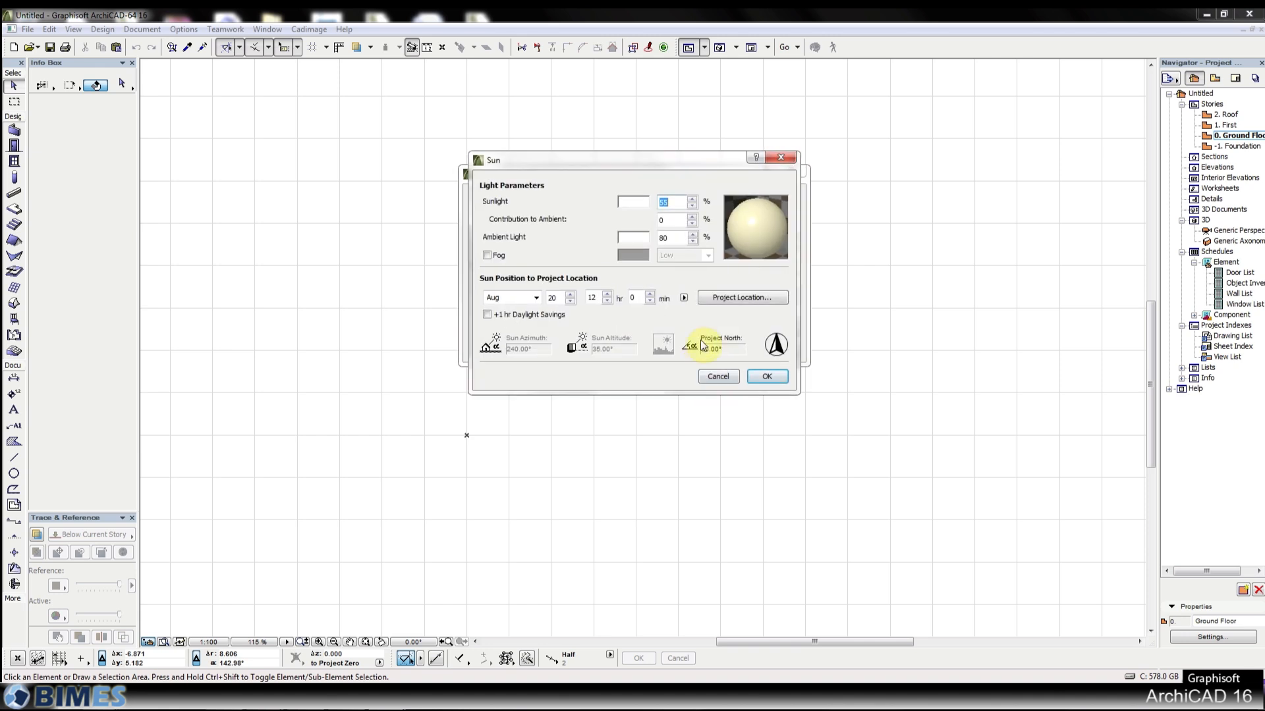
pyautogui.click(729, 298)
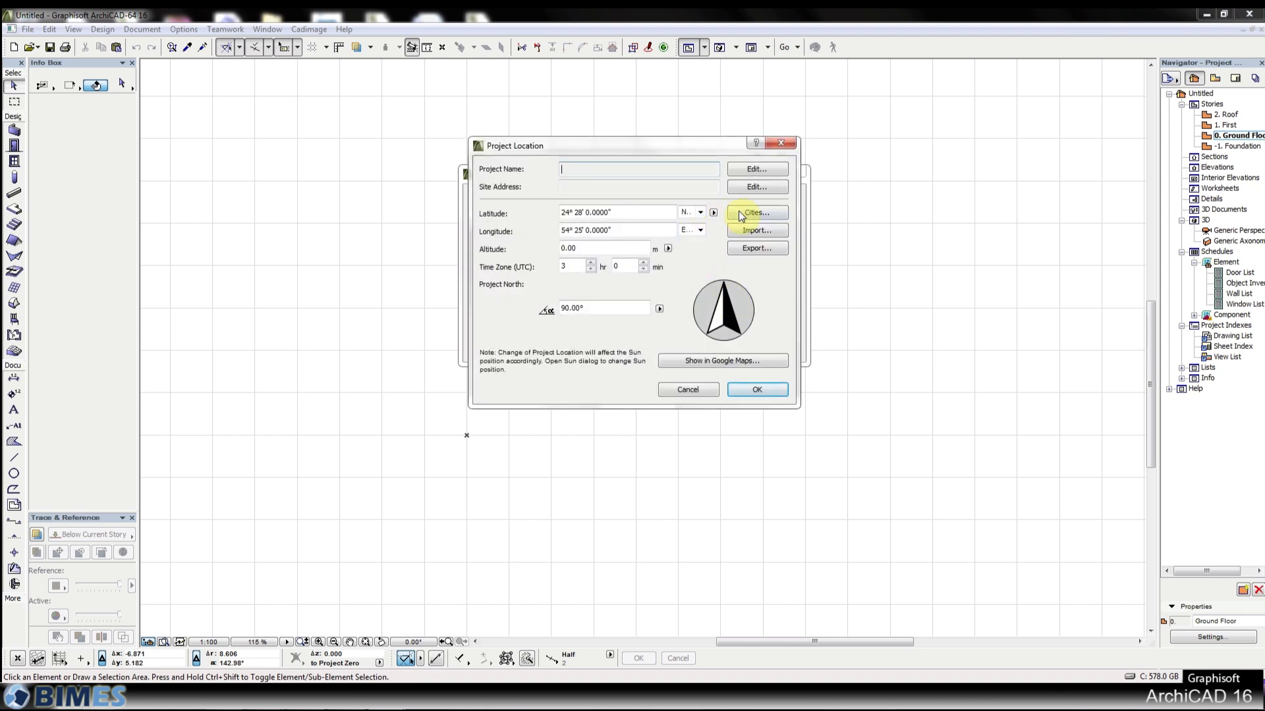
# Look through the predefined cities for the project location, accept the location, and cancel the sun and perspective settings
pyautogui.click(778, 216)
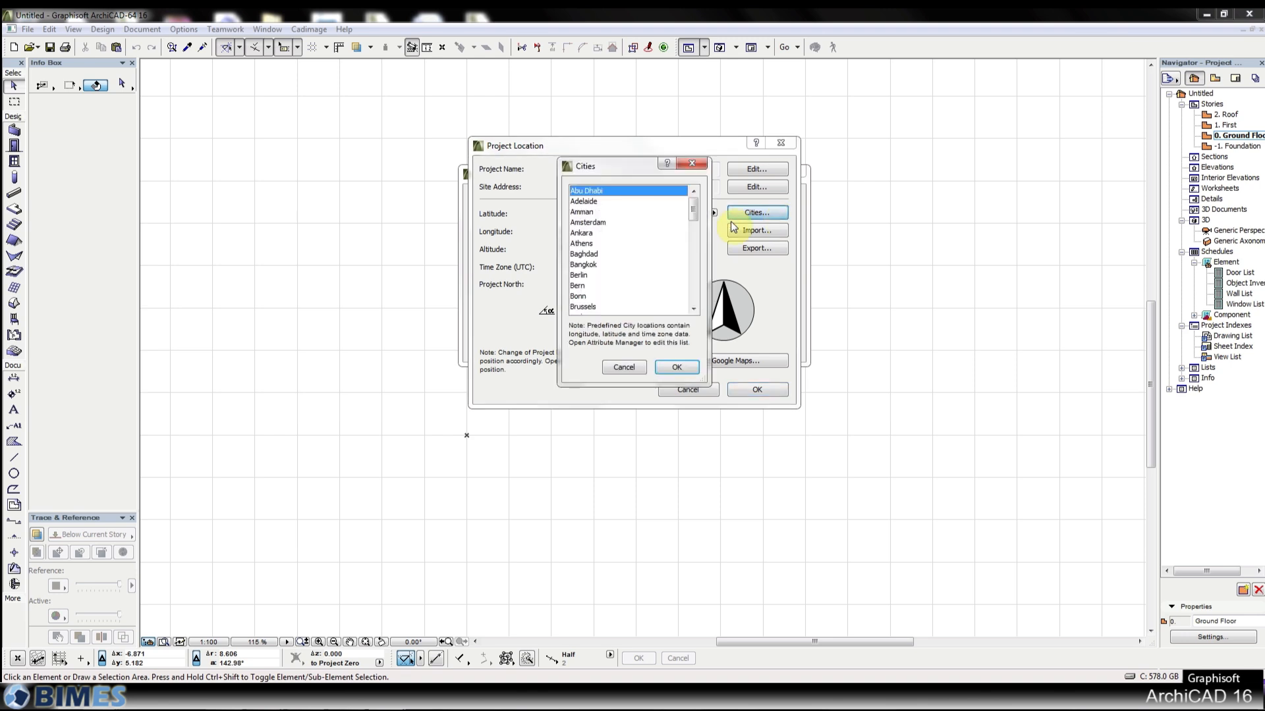
pyautogui.moveTo(694, 216); pyautogui.dragTo(697, 302)
pyautogui.click(664, 366)
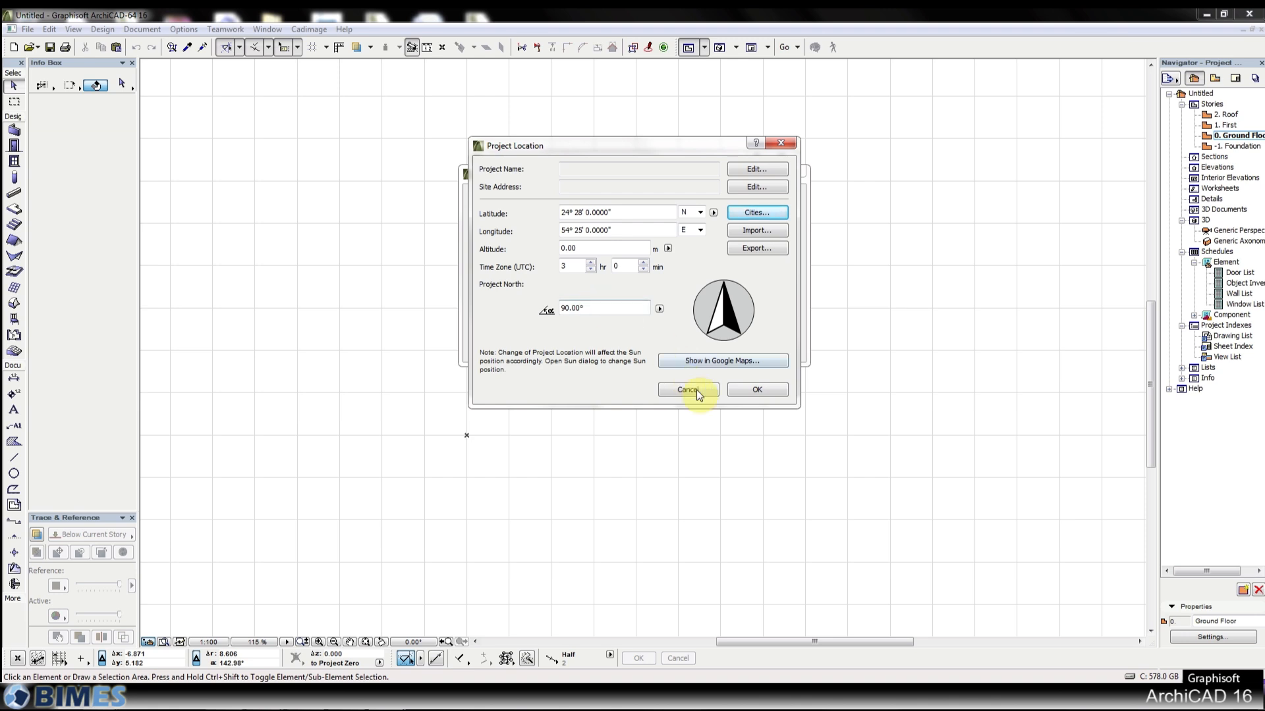
pyautogui.click(755, 393)
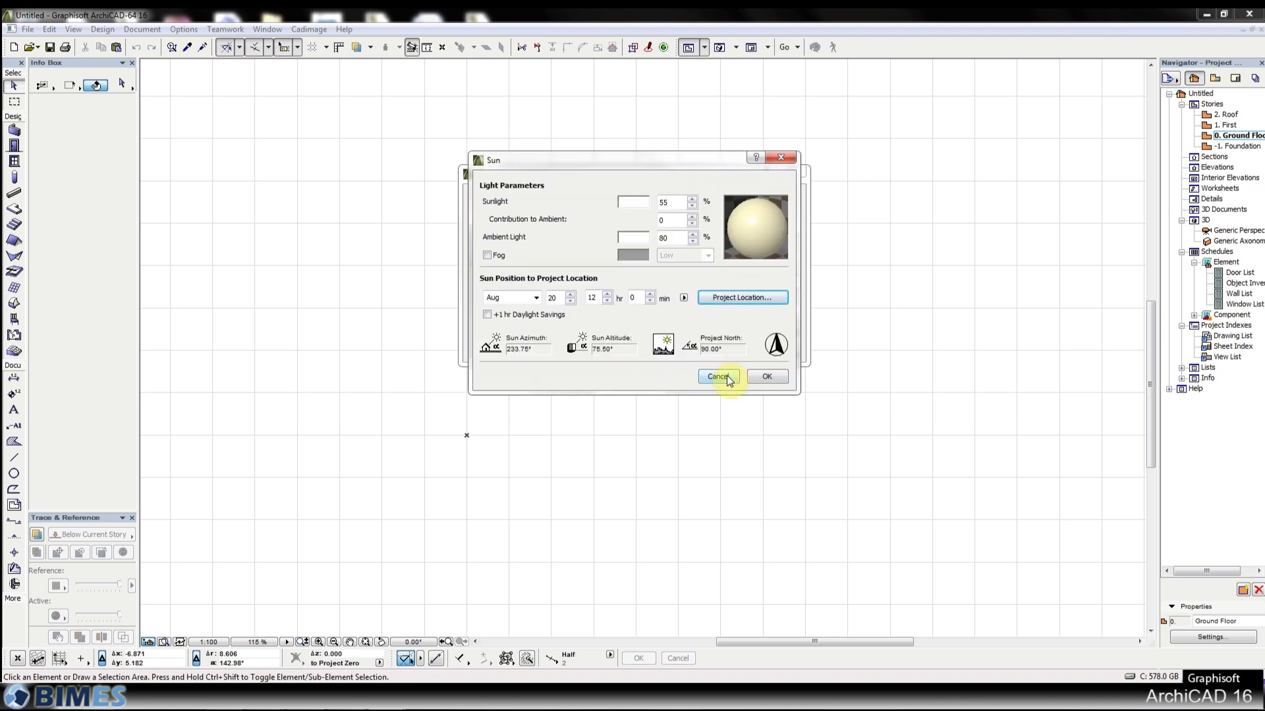
pyautogui.click(727, 376)
pyautogui.click(794, 350)
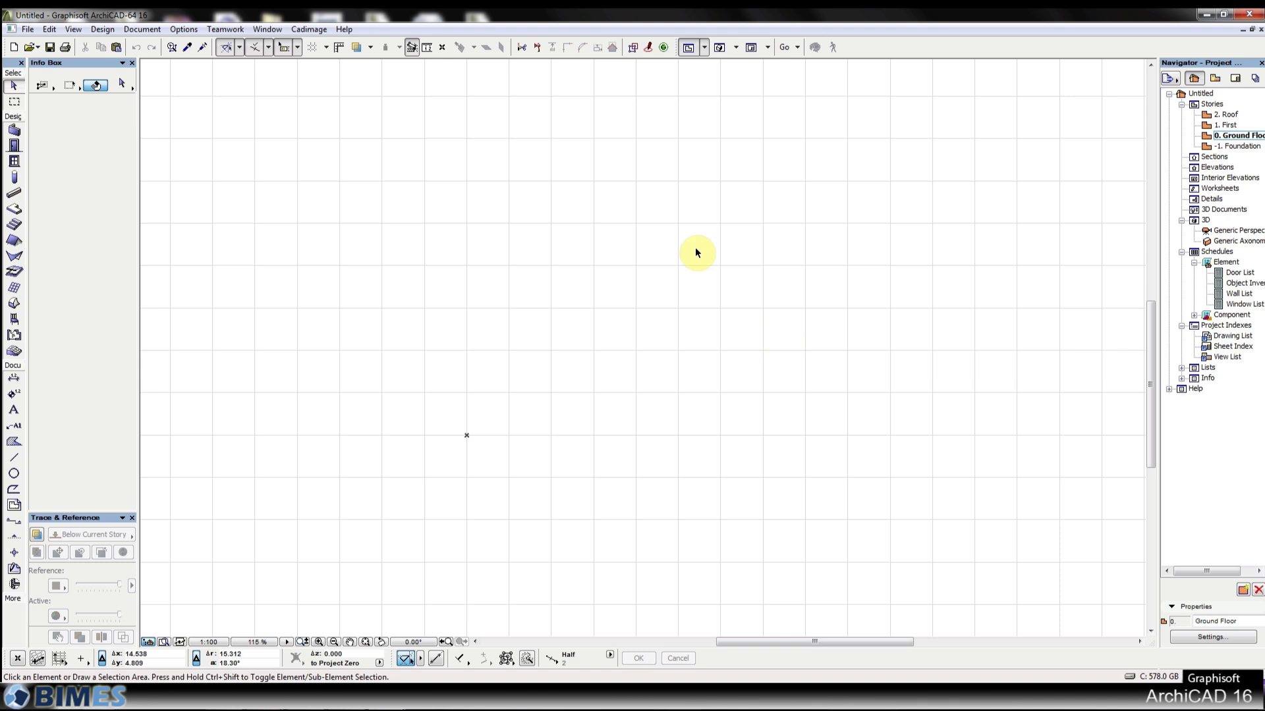
pyautogui.click(102, 29)
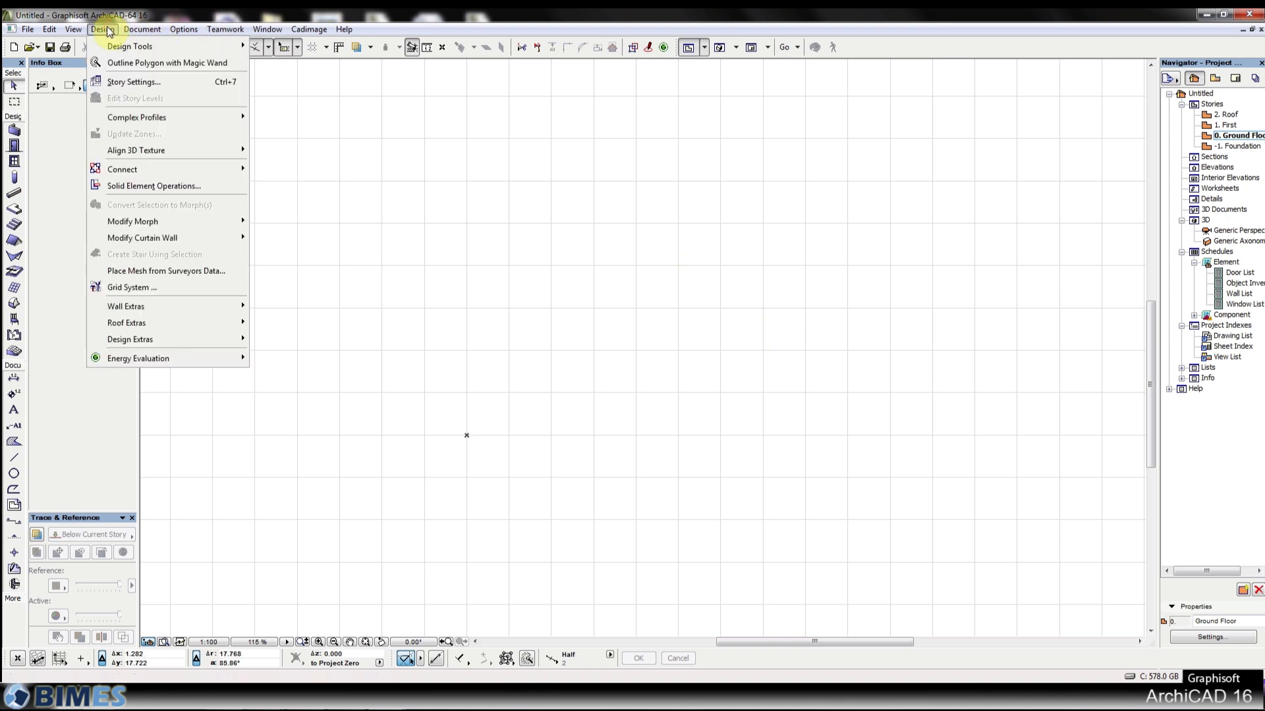
pyautogui.moveTo(177, 359)
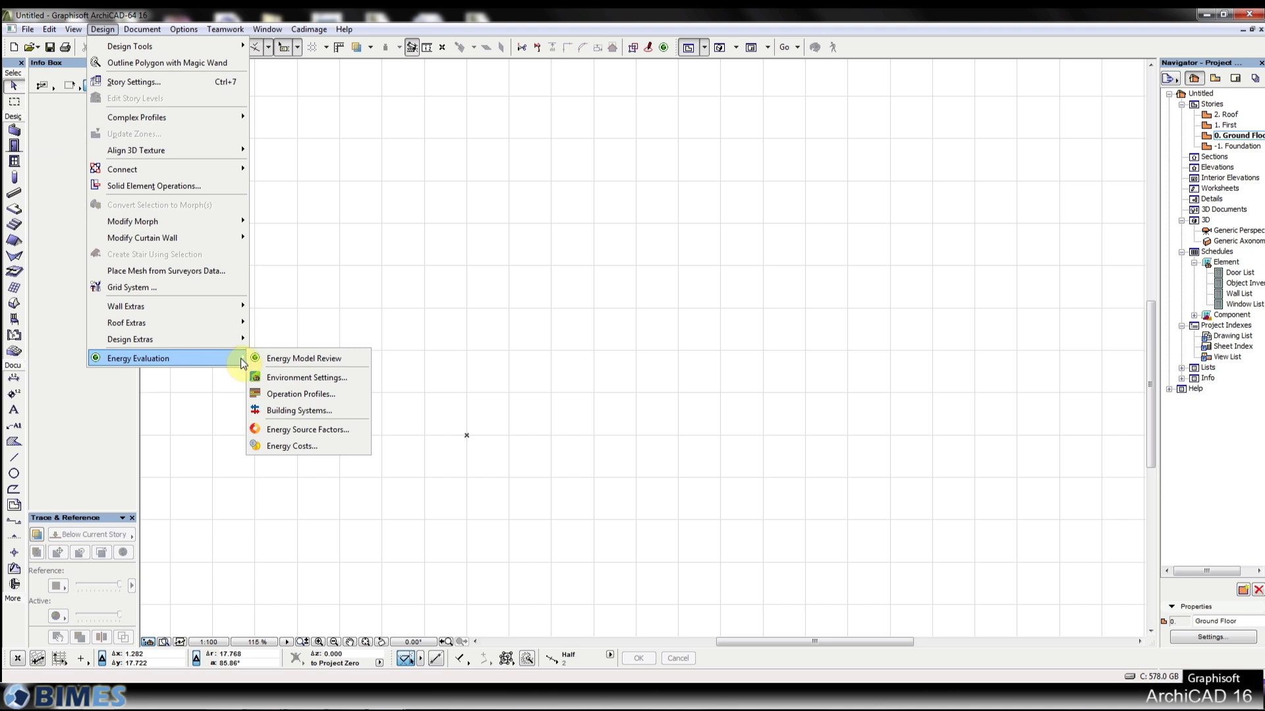
pyautogui.click(547, 520)
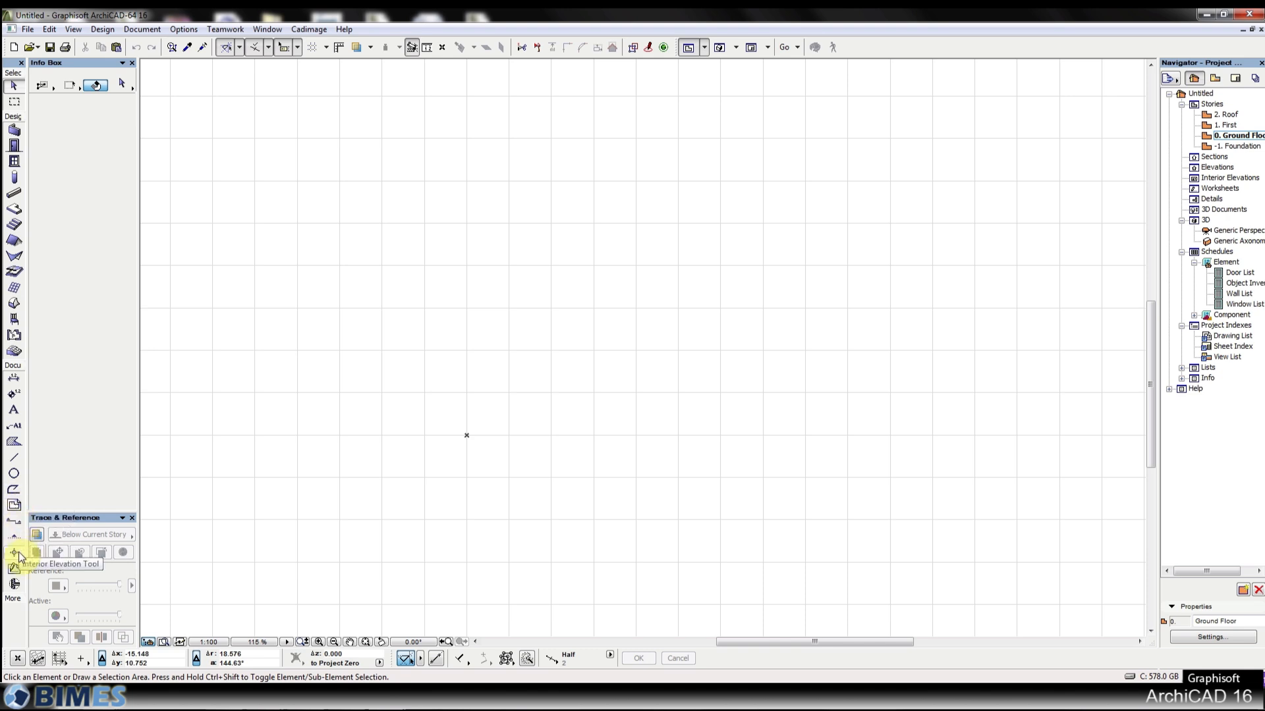
# Expand the toolbox's More group to show the additional tools
pyautogui.click(17, 597)
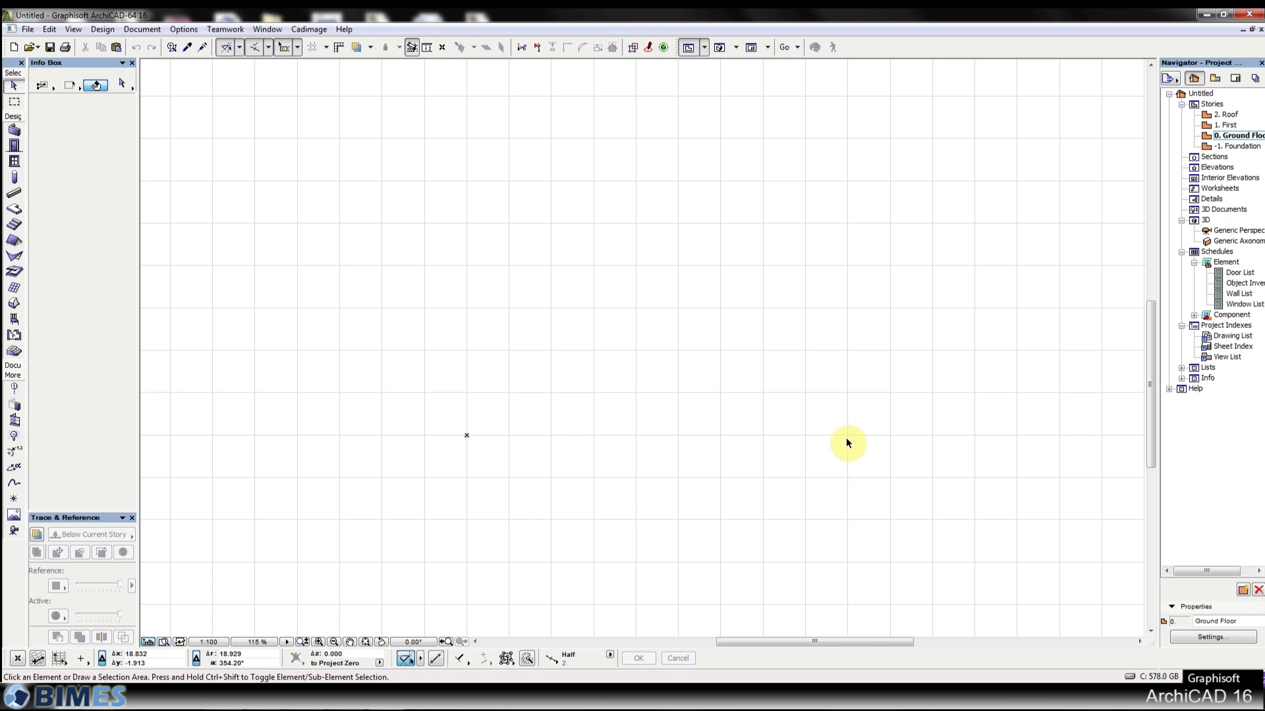
# Switch to the Villa project, inspect its ground floor plan and orbit the building in 3D, and return to the untitled project
pyautogui.moveTo(351, 698)
pyautogui.click(446, 638)
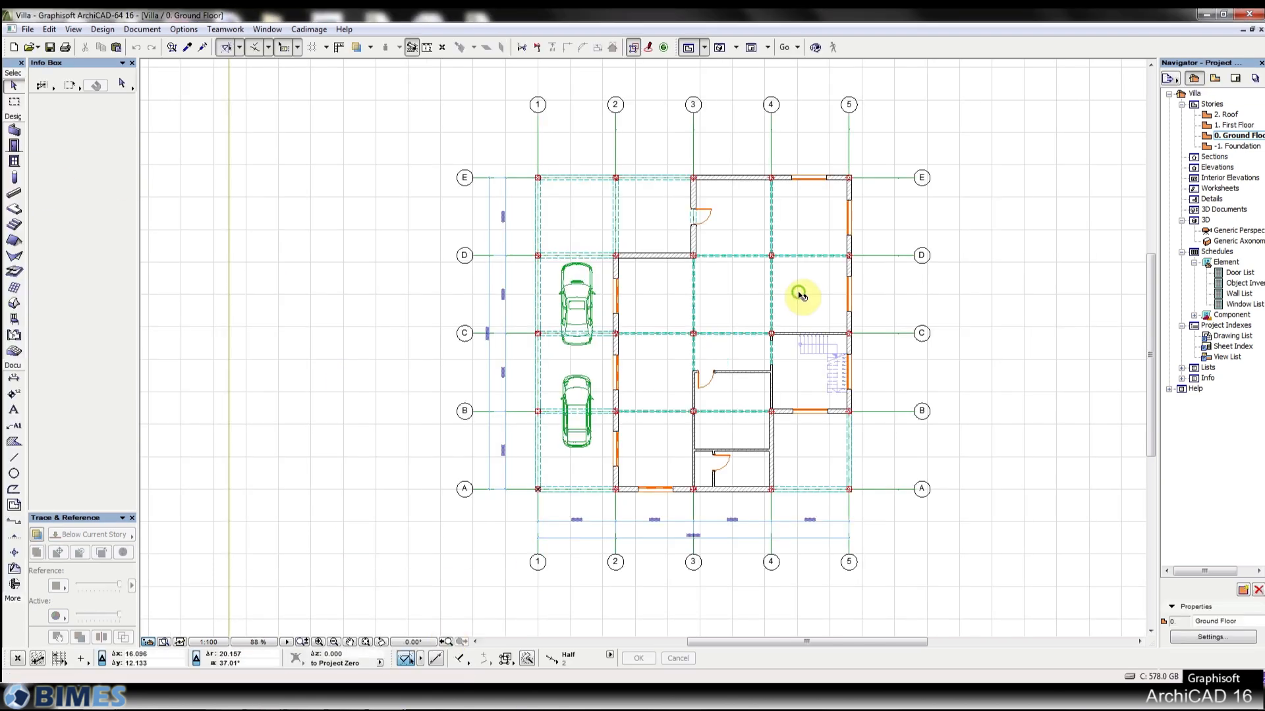
pyautogui.moveTo(799, 295); pyautogui.dragTo(657, 303, button='middle')
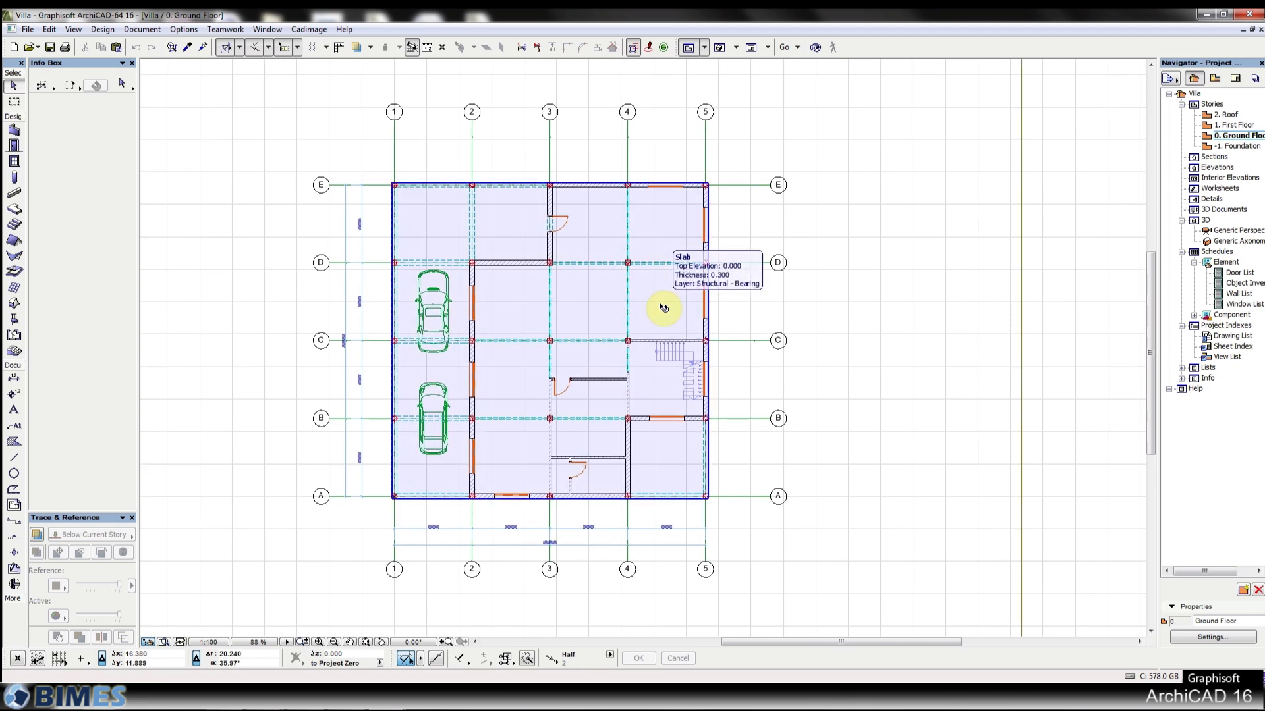
pyautogui.press('F3')
pyautogui.keyDown('shift'); pyautogui.moveTo(694, 357); pyautogui.dragTo(738, 372, button='middle'); pyautogui.keyUp('shift')
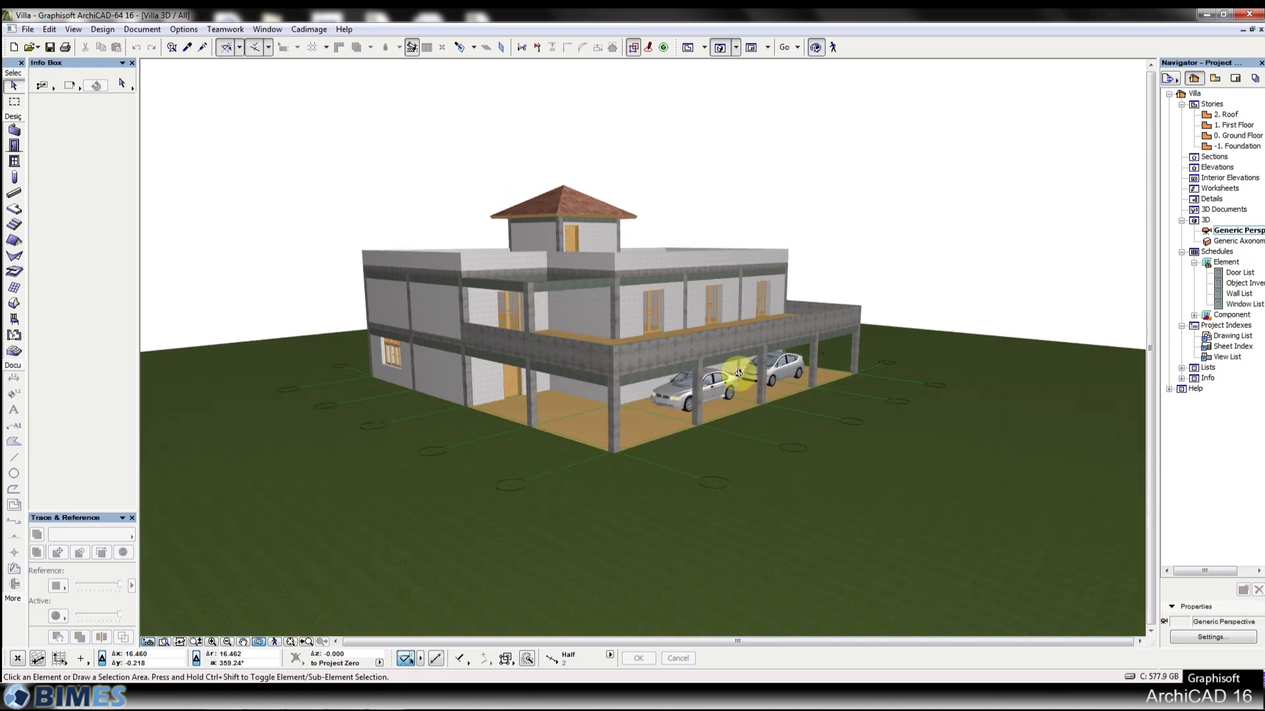
pyautogui.click(1202, 14)
pyautogui.click(1201, 14)
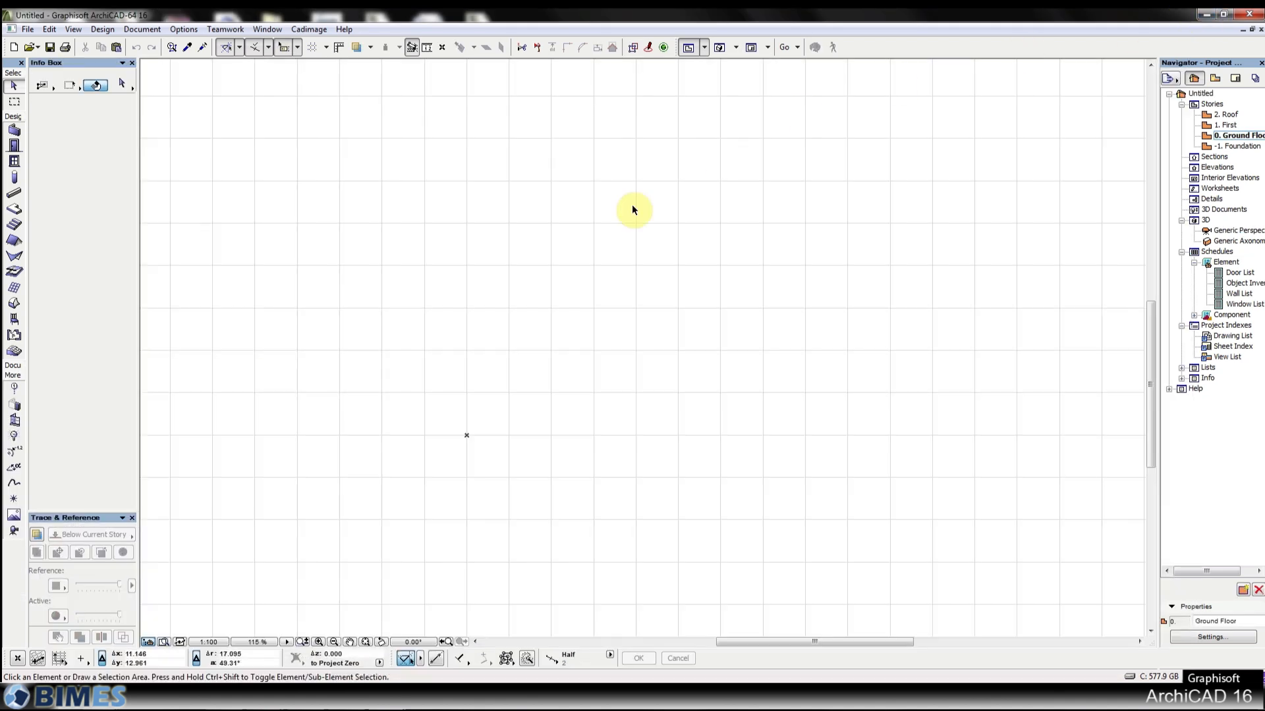